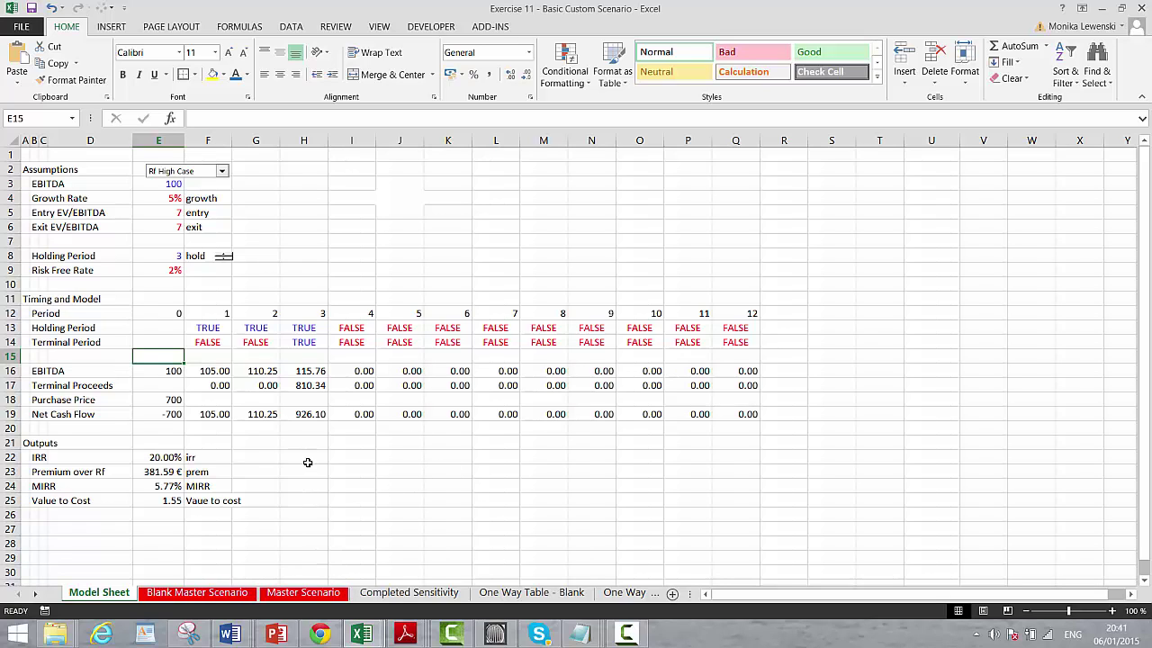
Inspect the formulas behind the Growth Rate, Entry EV/EBITDA and Exit EV/EBITDA assumptions on the Model Sheet
click(163, 208)
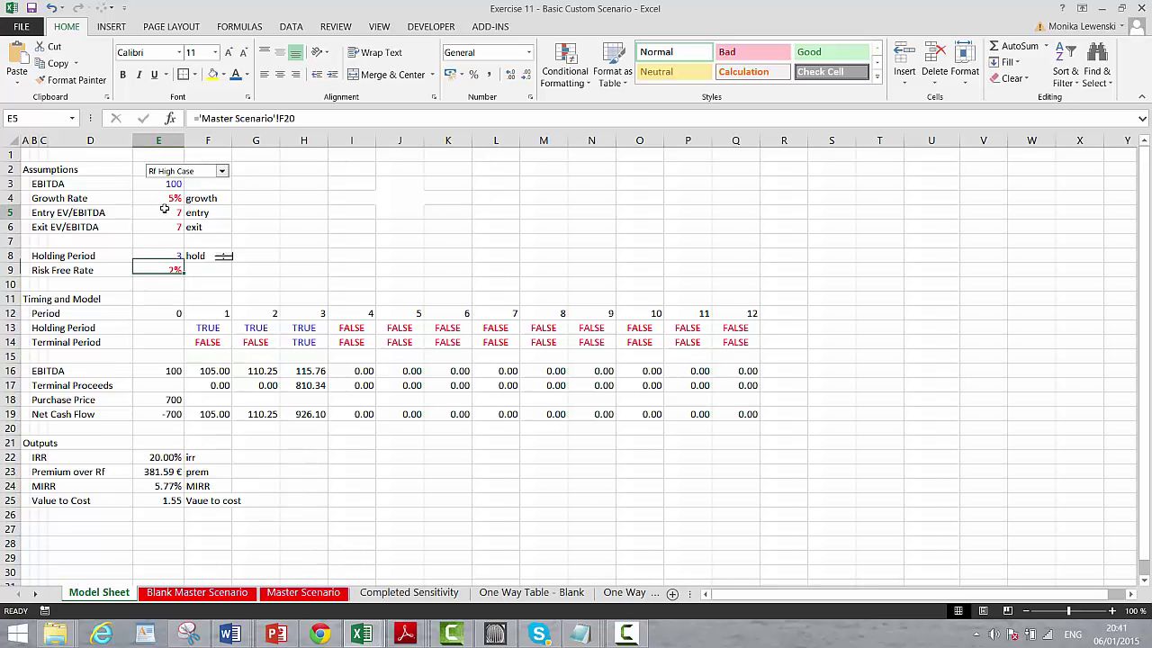
click(168, 227)
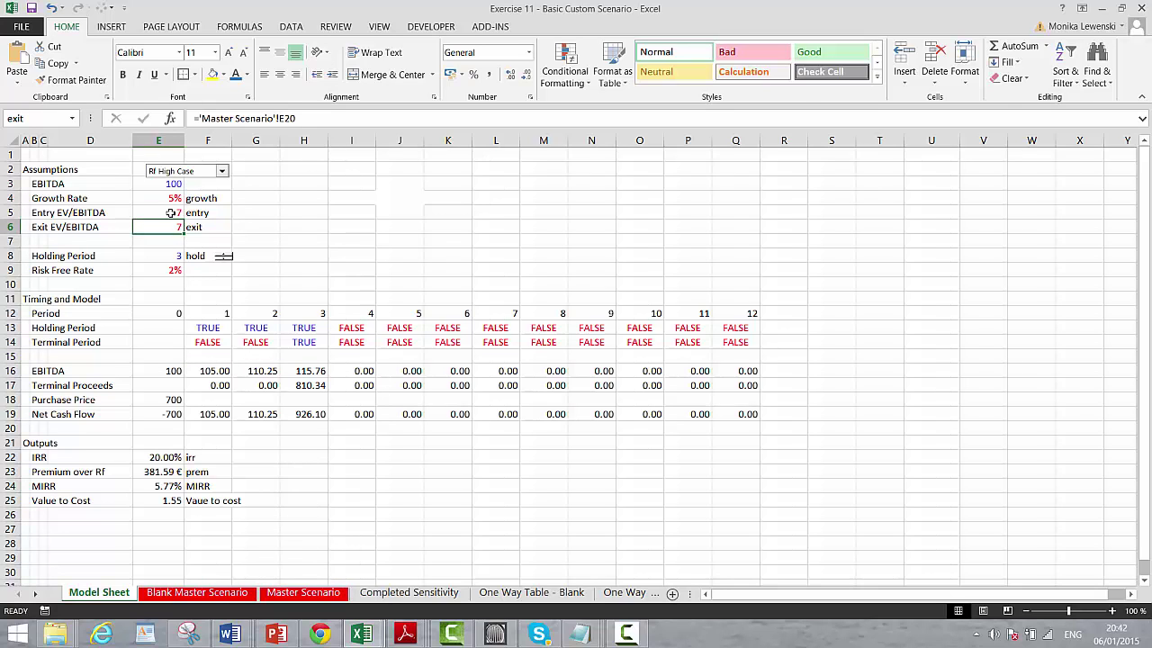
click(171, 213)
click(171, 232)
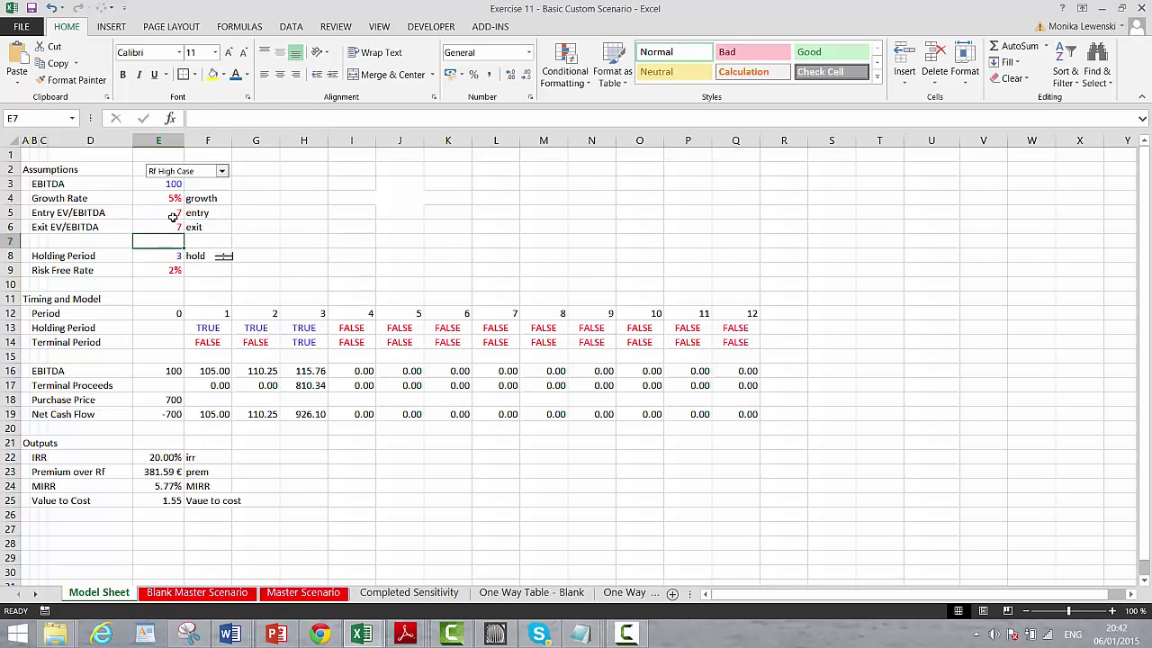
click(171, 214)
click(163, 226)
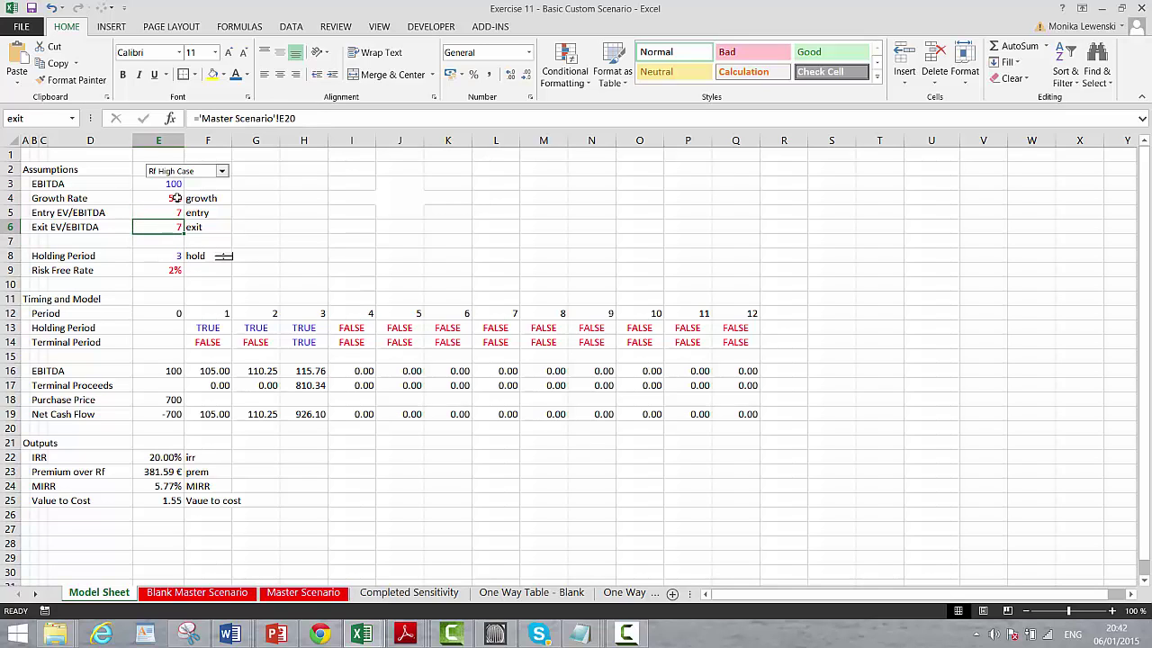
click(176, 200)
click(177, 213)
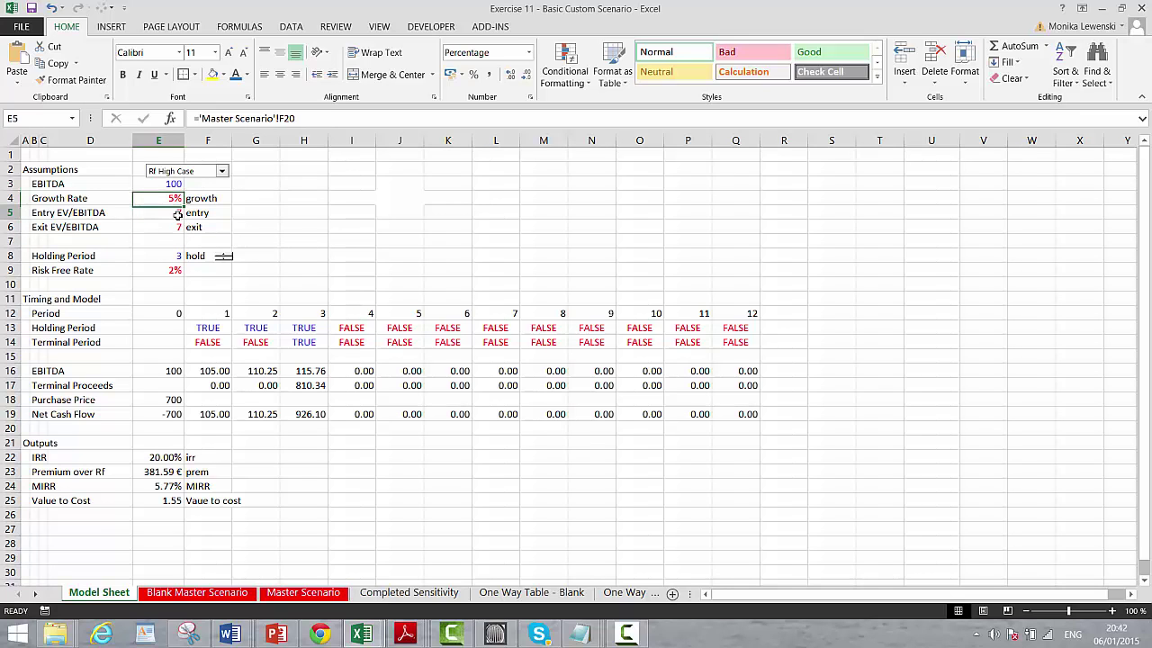
click(179, 227)
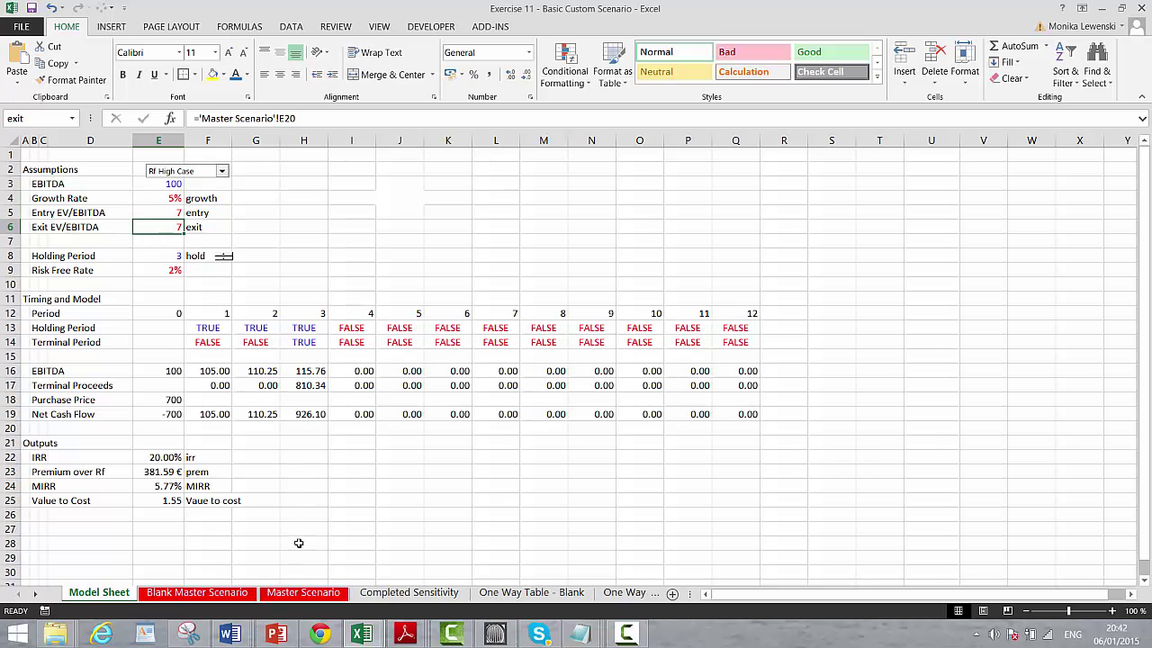
On the Master Scenario sheet, insert two blank rows at row 19, directly below the Rf High Case scenario
click(299, 596)
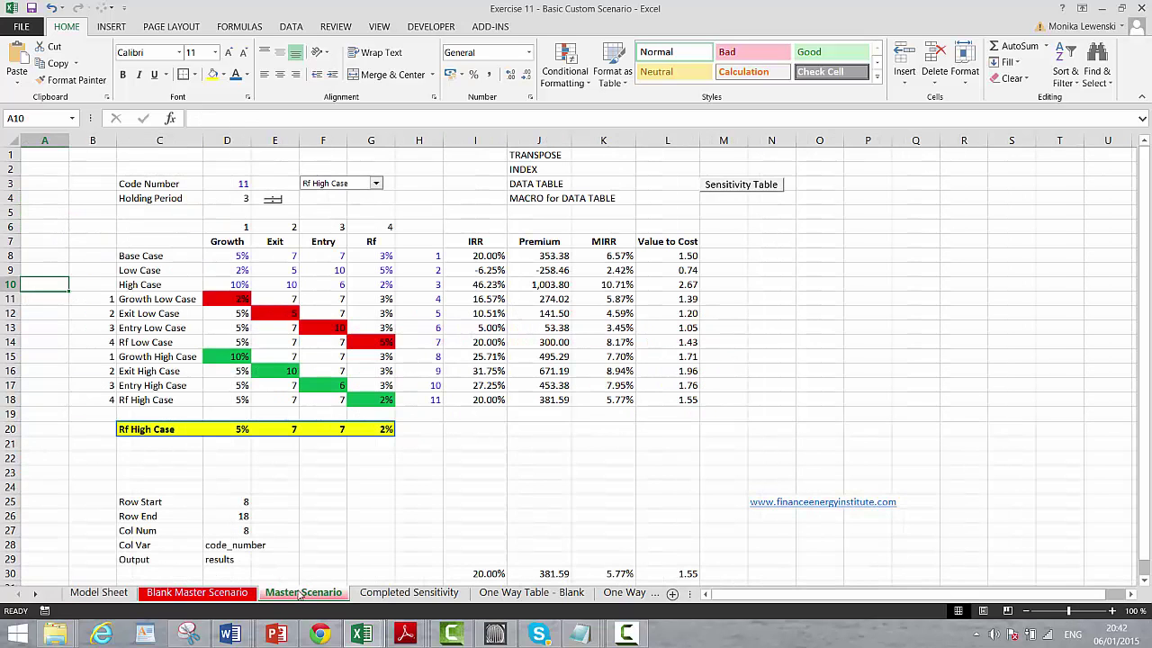
click(369, 418)
key(shift+space)
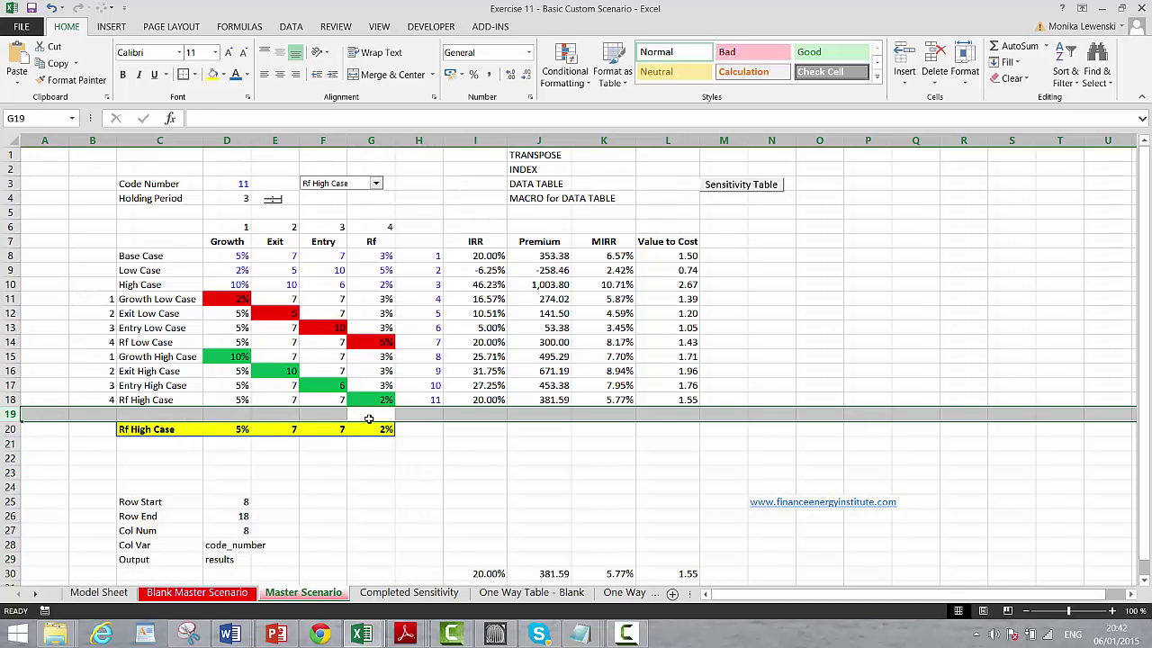
key(ctrl+shift+plus)
key(ctrl+shift+plus)
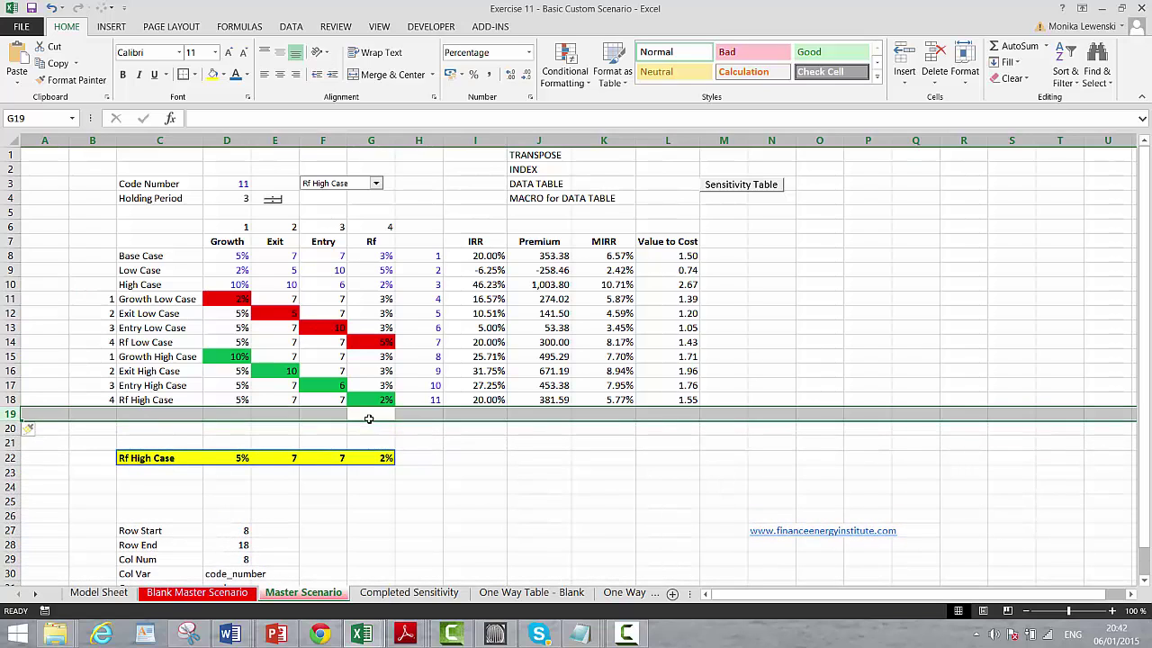
Label the new scenario row "Custom Case" in cell C19
key(Down)
key(Left)
key(Left)
key(Left)
key(Up)
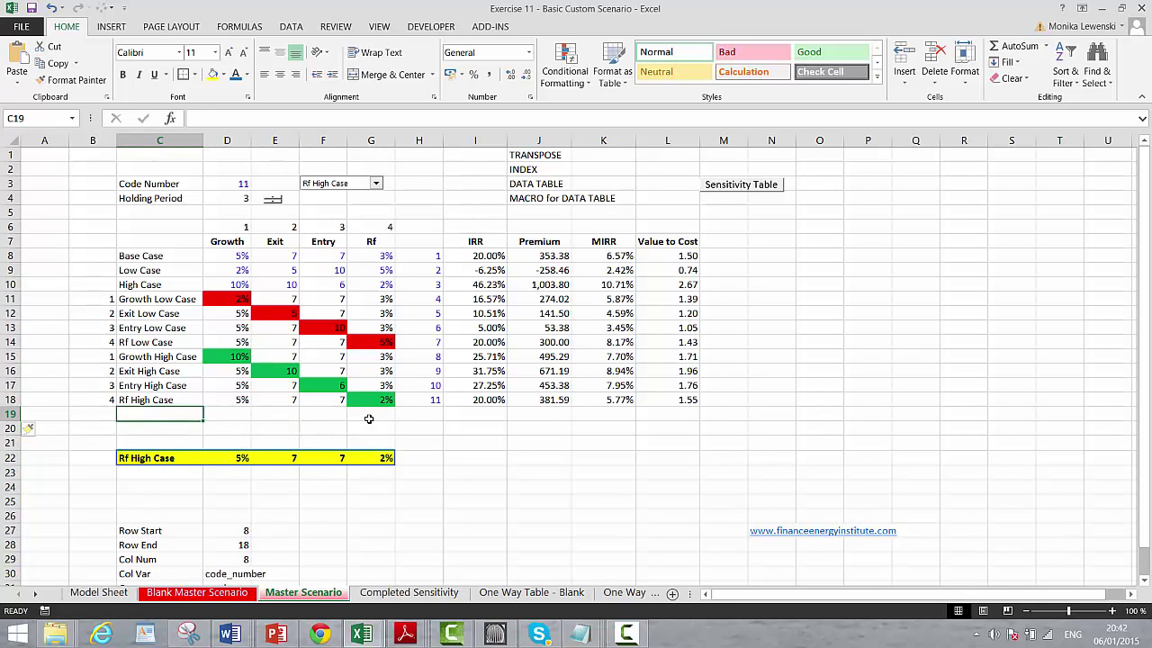
text(Custom)
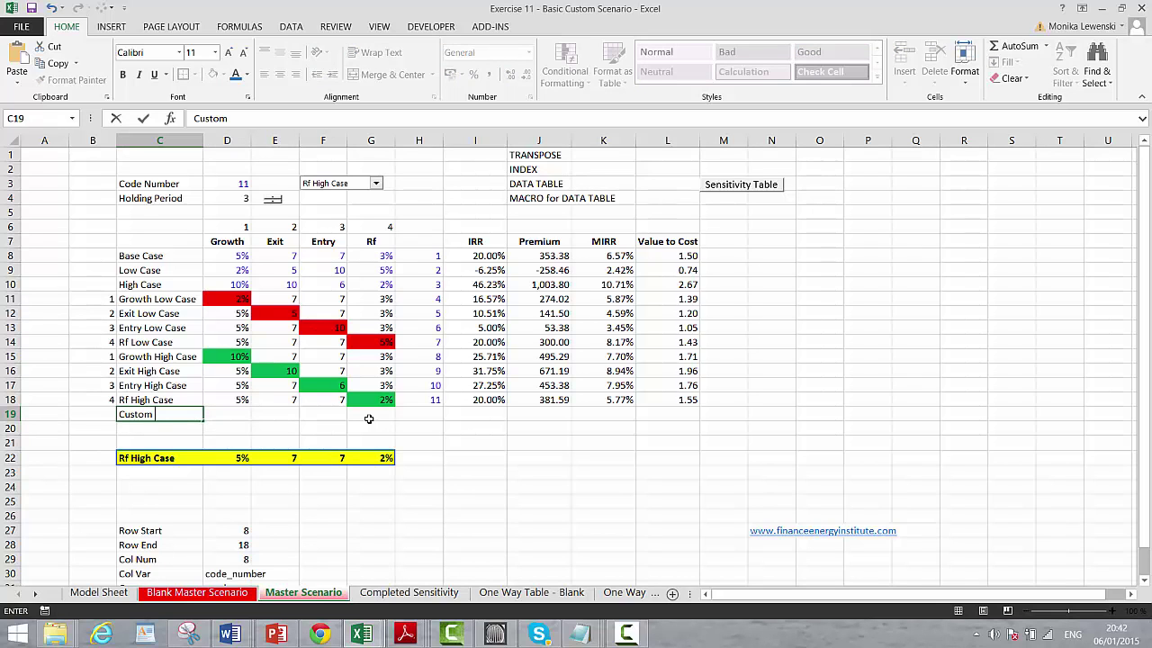
text( Case)
key(Return)
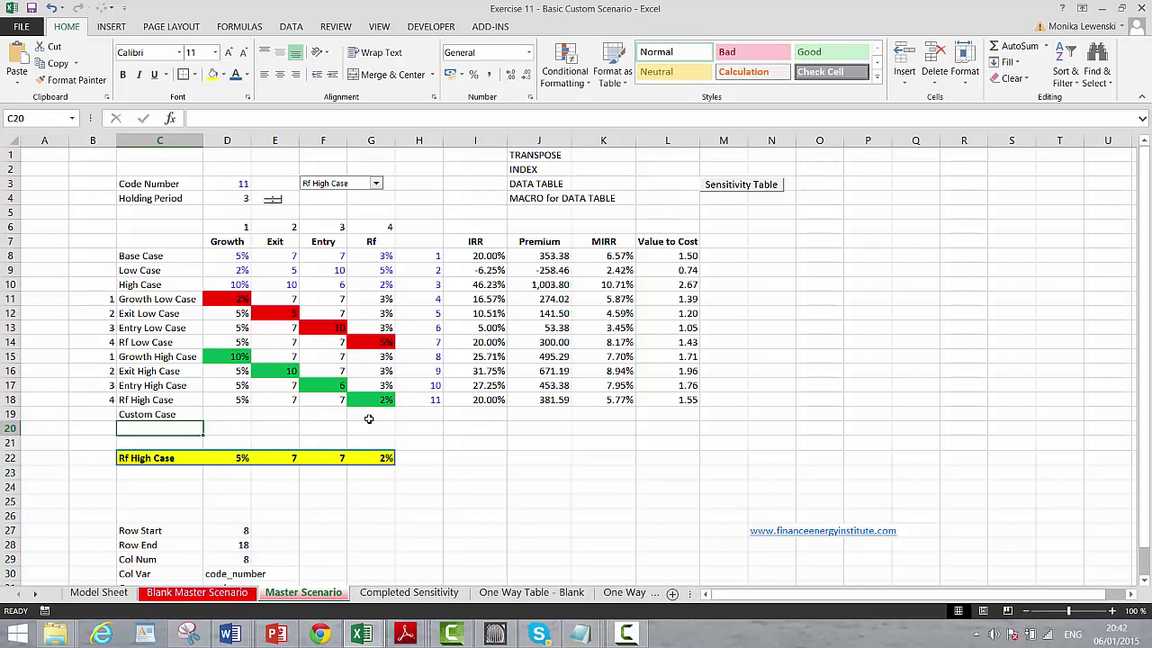
Copy the Base Case inputs for Growth, Exit, Entry and Rf (D8:G8) into the Custom Case row starting at D19
key(Up)
key(Right)
key(Up)
key(Up)
key(Up)
key(Up)
key(Up)
key(Up)
key(Up)
key(Up)
key(Up)
key(Up)
key(Up)
key(Up)
key(Up)
key(Up)
key(Up)
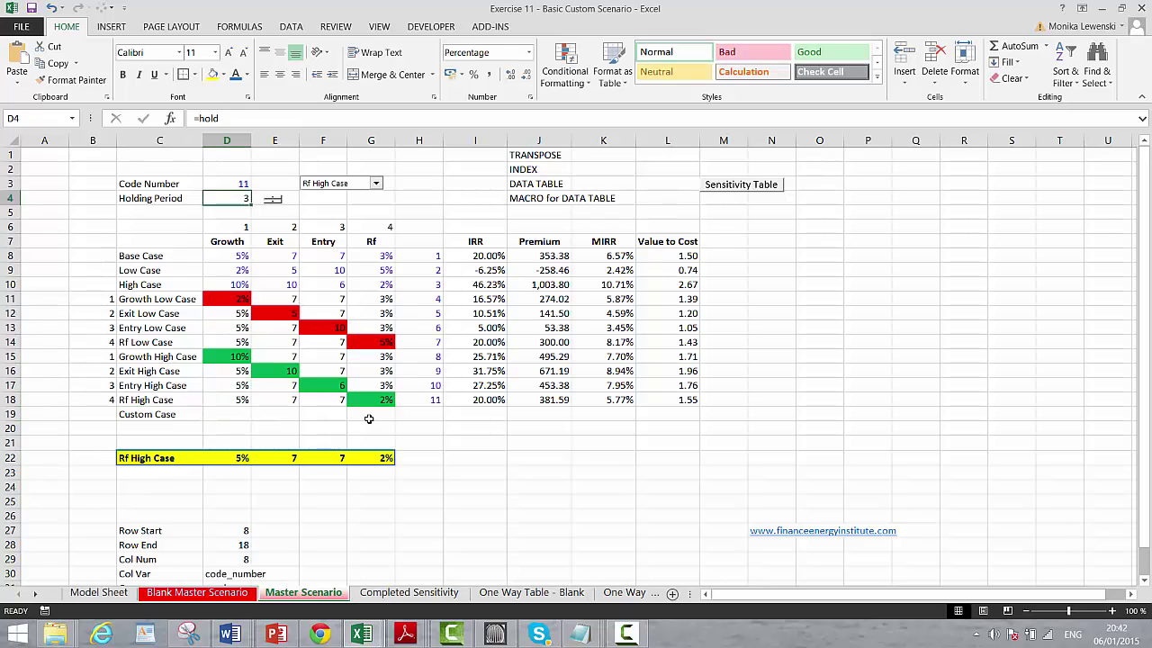
key(Down)
key(Down)
key(Down)
key(Down)
key(shift+Right)
key(shift+Right)
key(shift+Right)
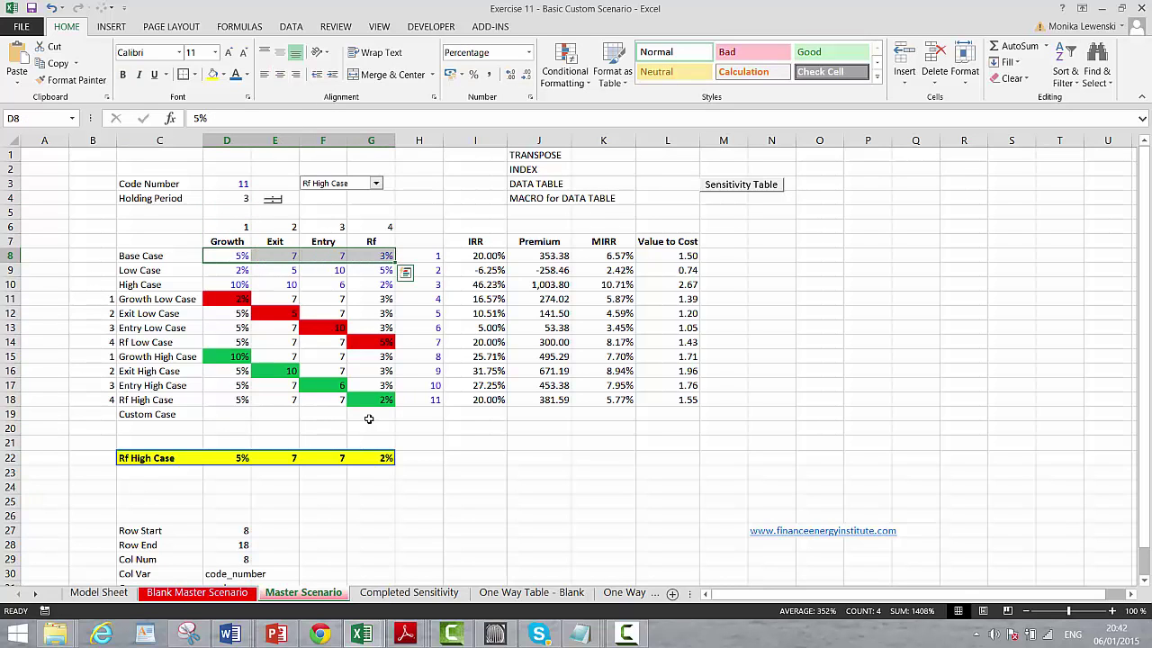
key(ctrl+c)
key(Down)
key(Down)
key(Down)
key(Down)
key(Down)
key(Down)
key(Down)
key(Down)
key(Down)
key(Down)
key(Down)
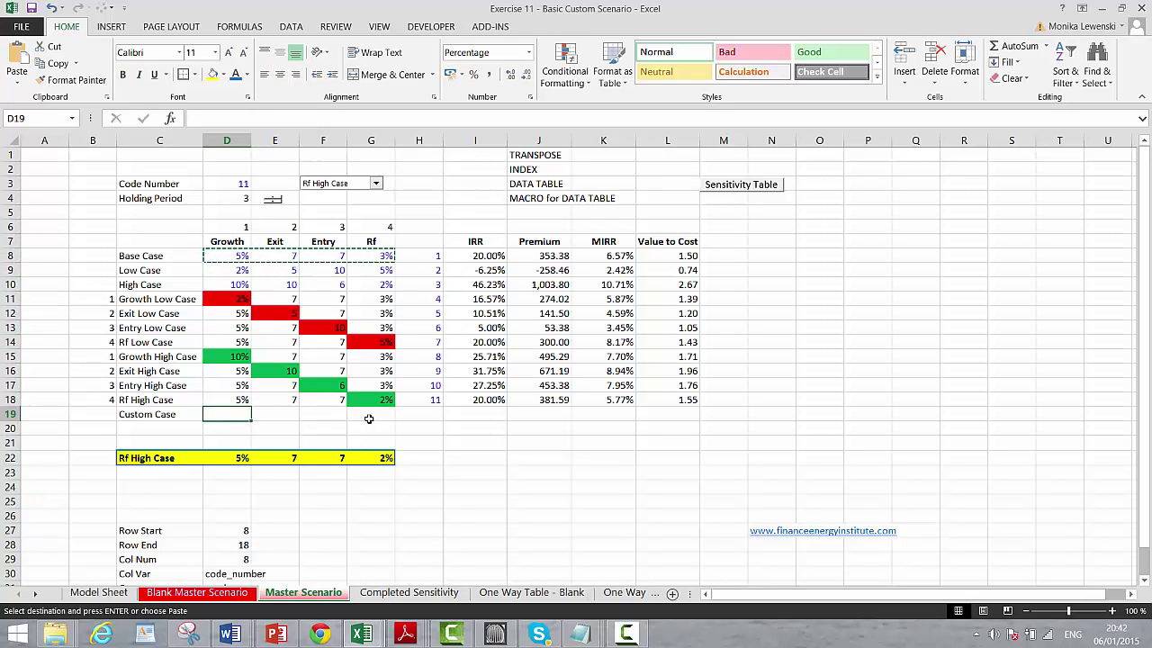
key(ctrl+v)
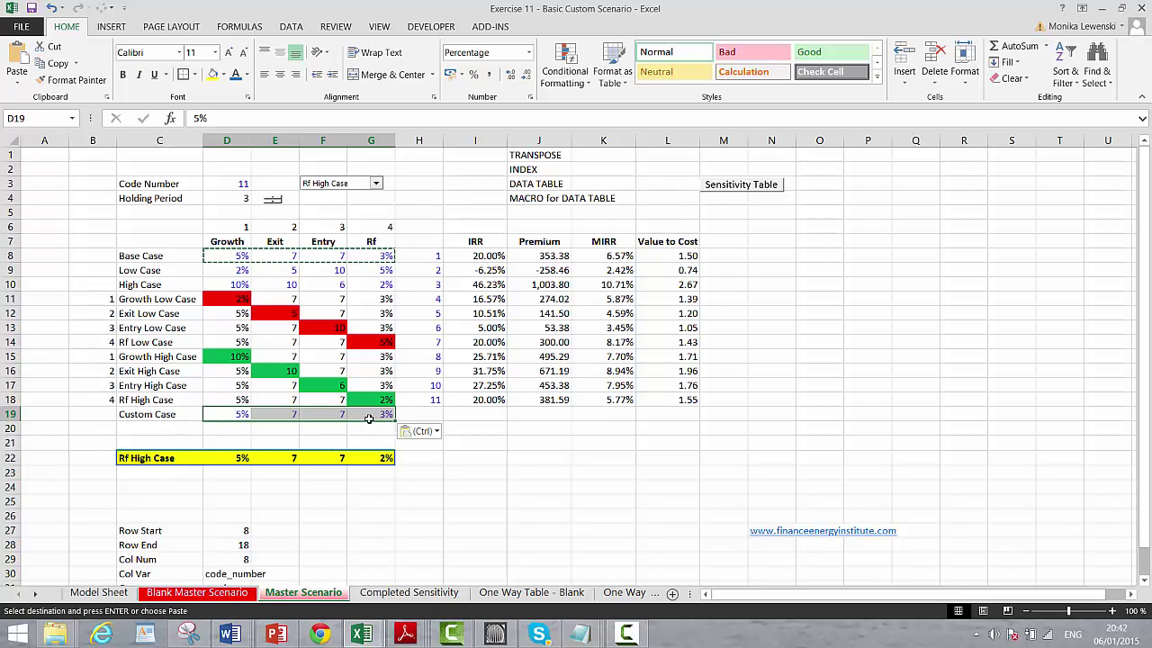
key(Left)
key(Right)
key(Right)
key(Right)
key(Right)
key(Right)
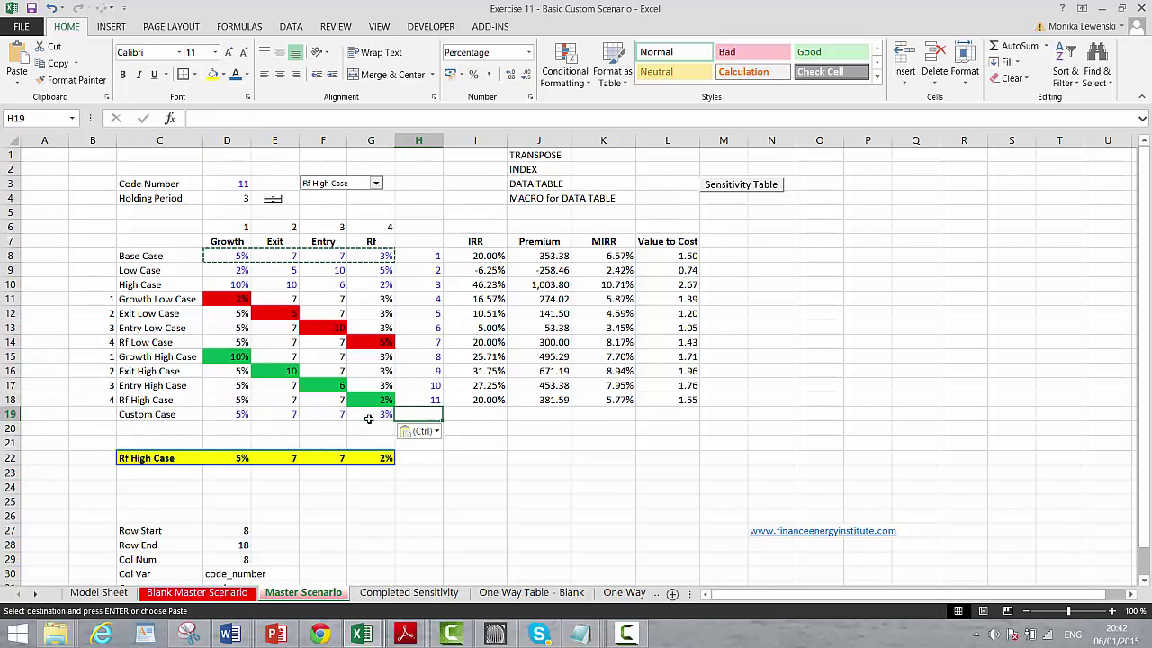
key(Left)
key(Left)
key(Left)
key(Left)
key(Left)
key(Right)
key(Right)
key(Right)
key(Right)
key(Right)
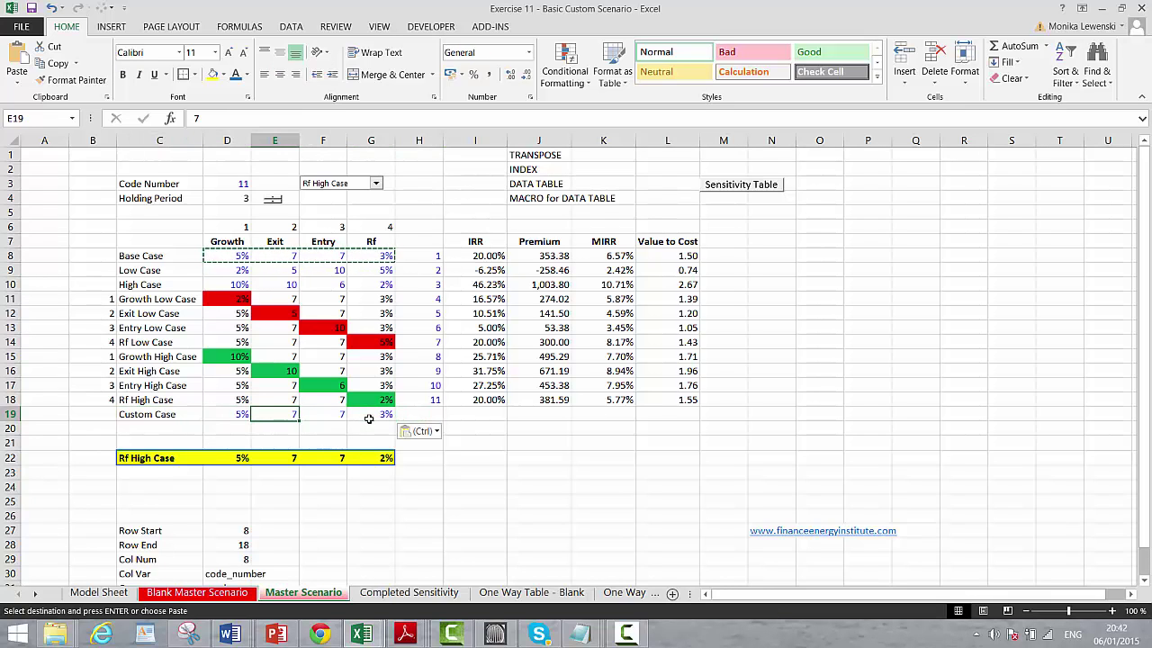
key(Left)
key(Left)
key(Left)
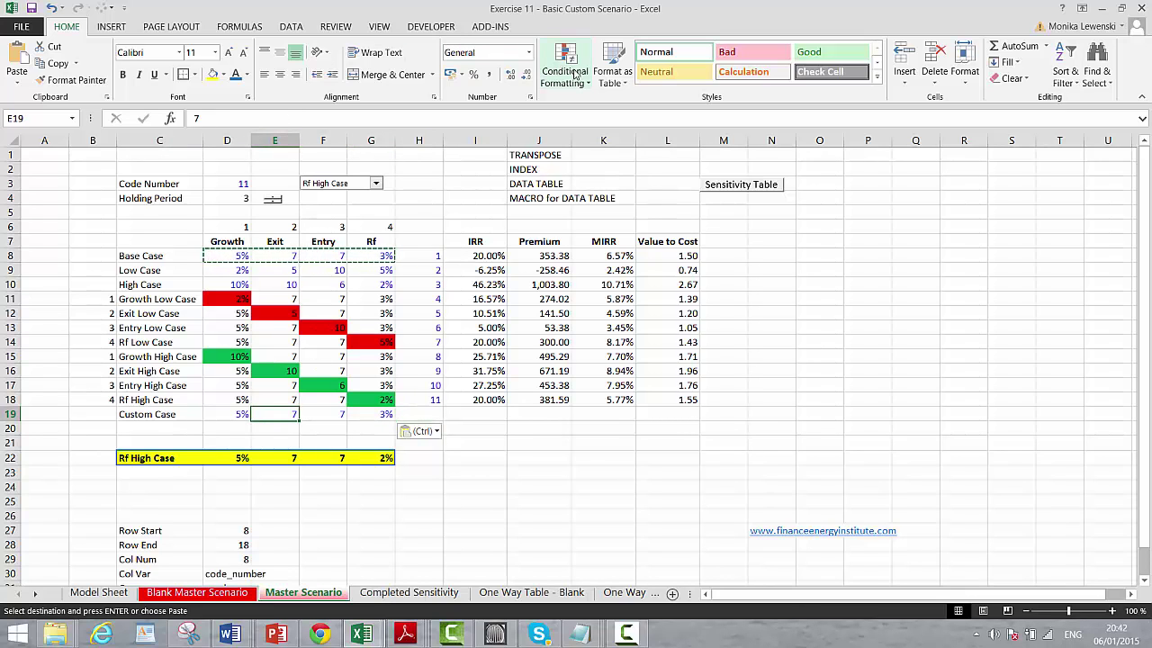
Add a small spinner form control inside cell E19, beside the Custom Case Exit value
click(431, 26)
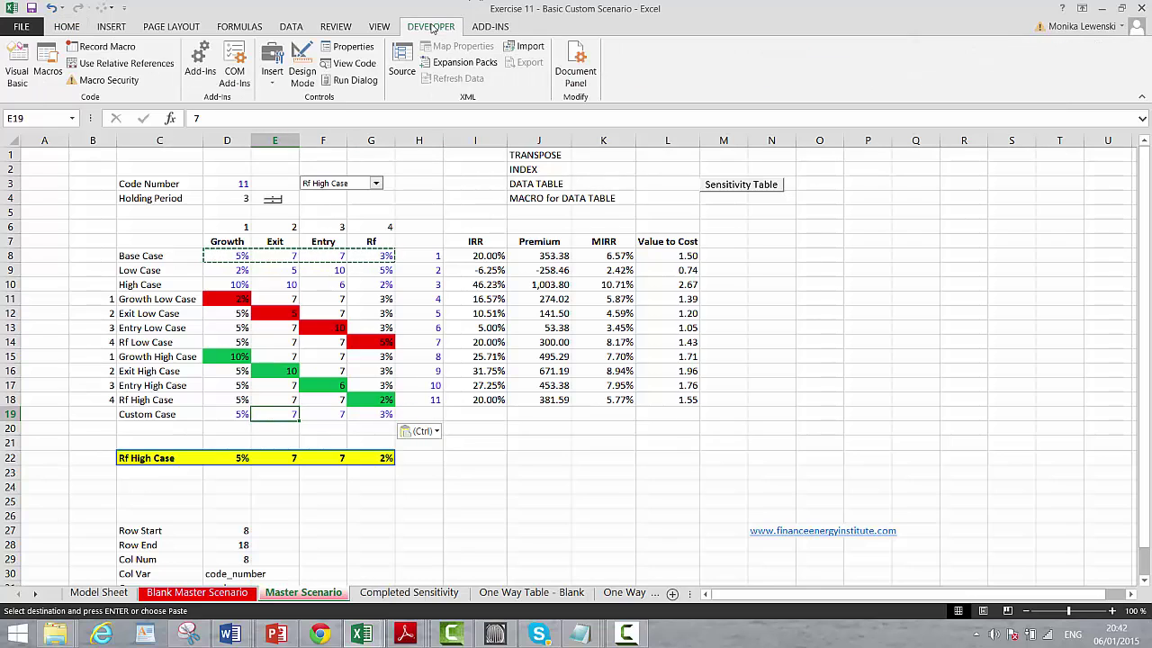
click(272, 67)
click(308, 114)
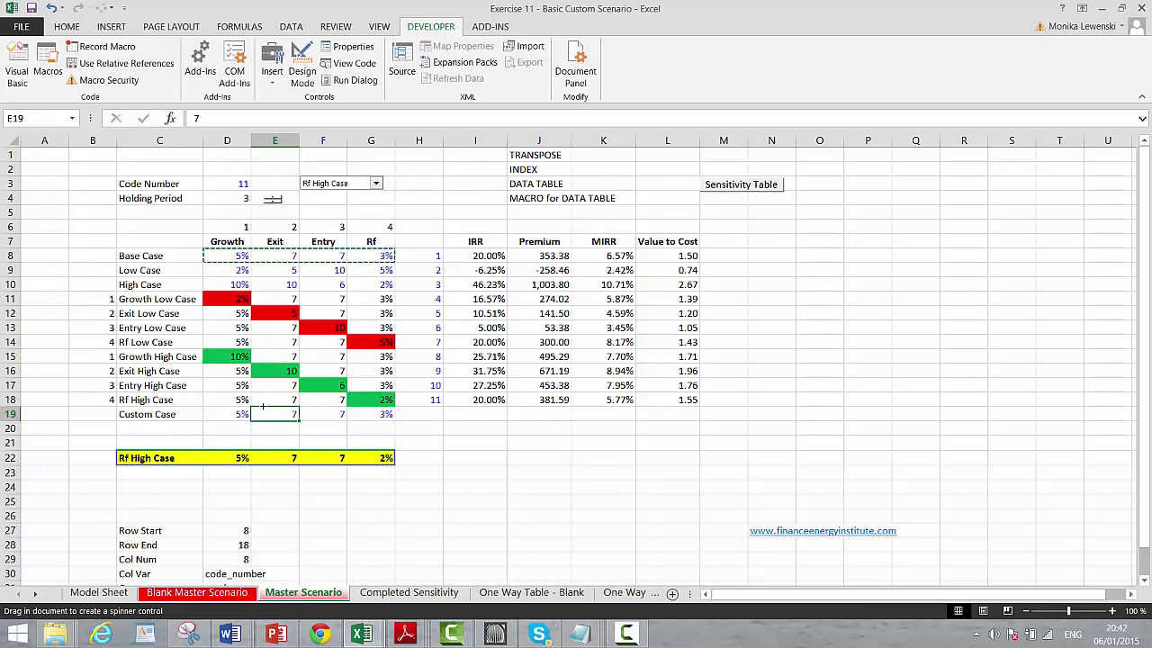
drag(264, 414, 279, 421)
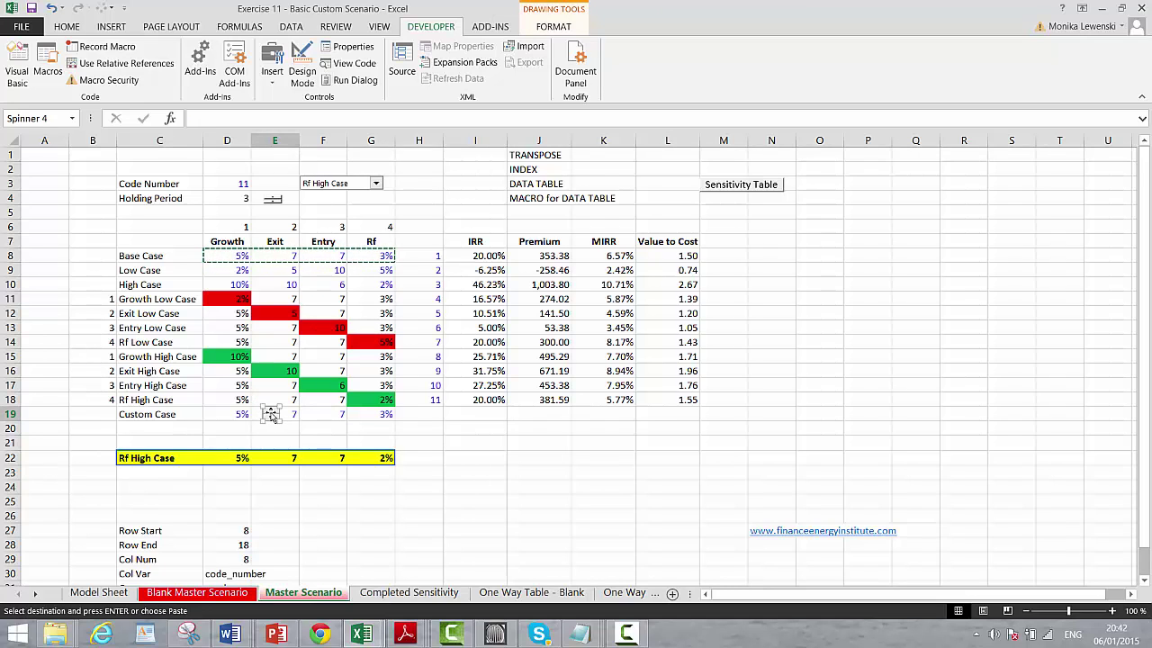
Configure the new spinner with minimum value 2, maximum value 15 and cell link 'Master Scenario'!$E$19
right_click(270, 414)
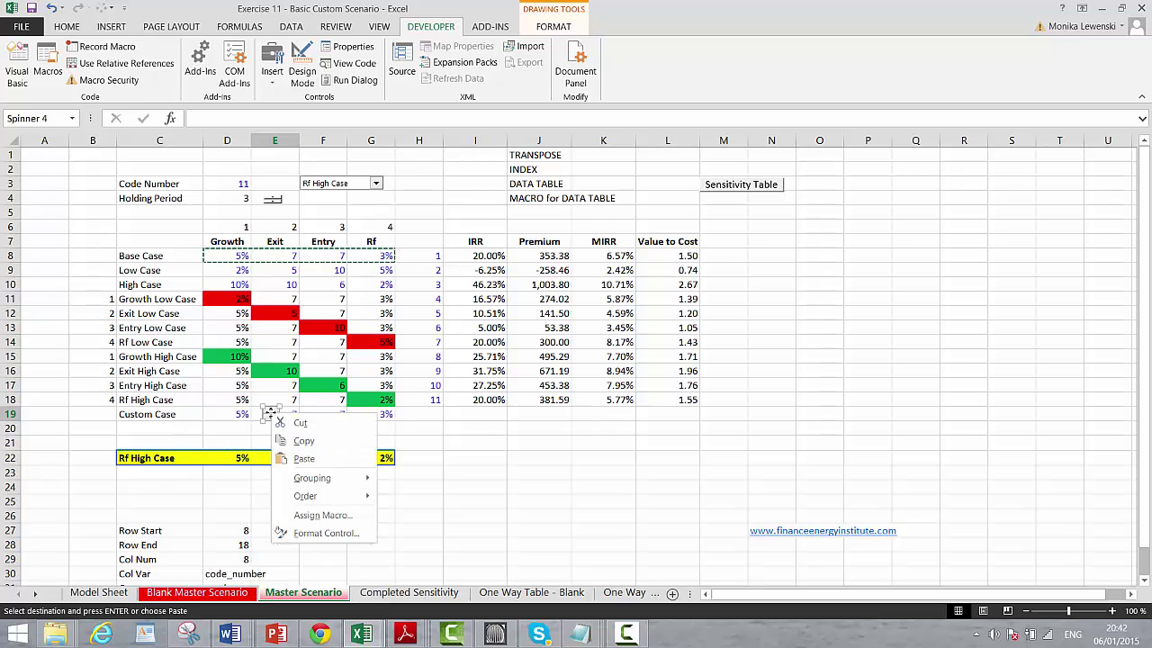
click(324, 533)
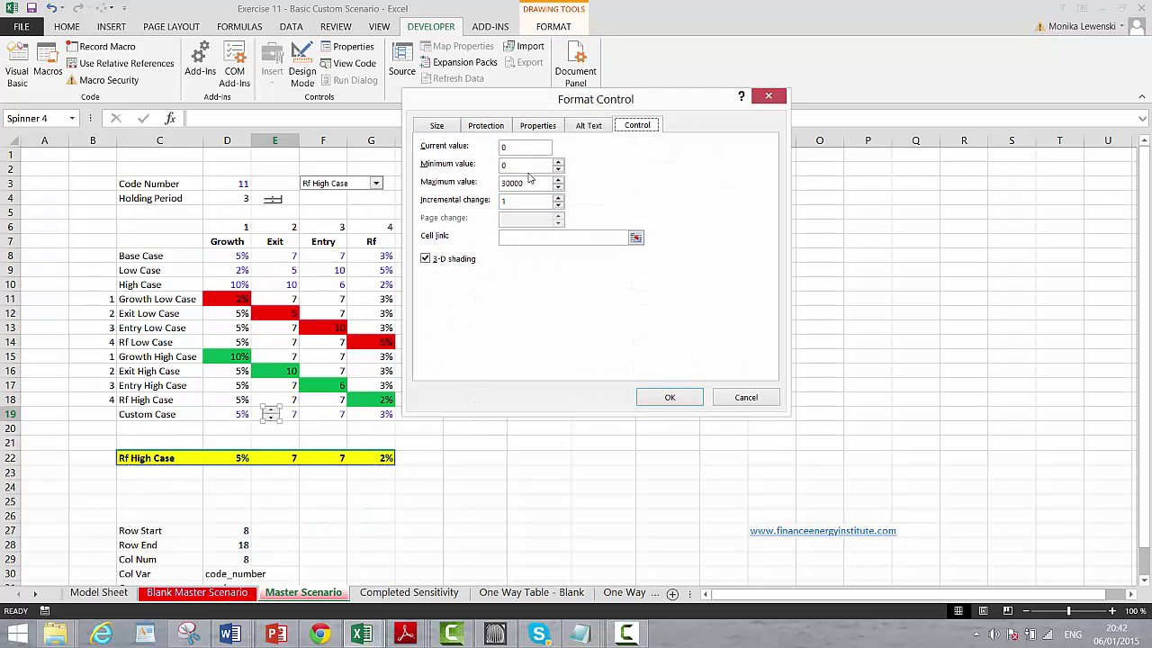
click(526, 167)
key(BackSpace)
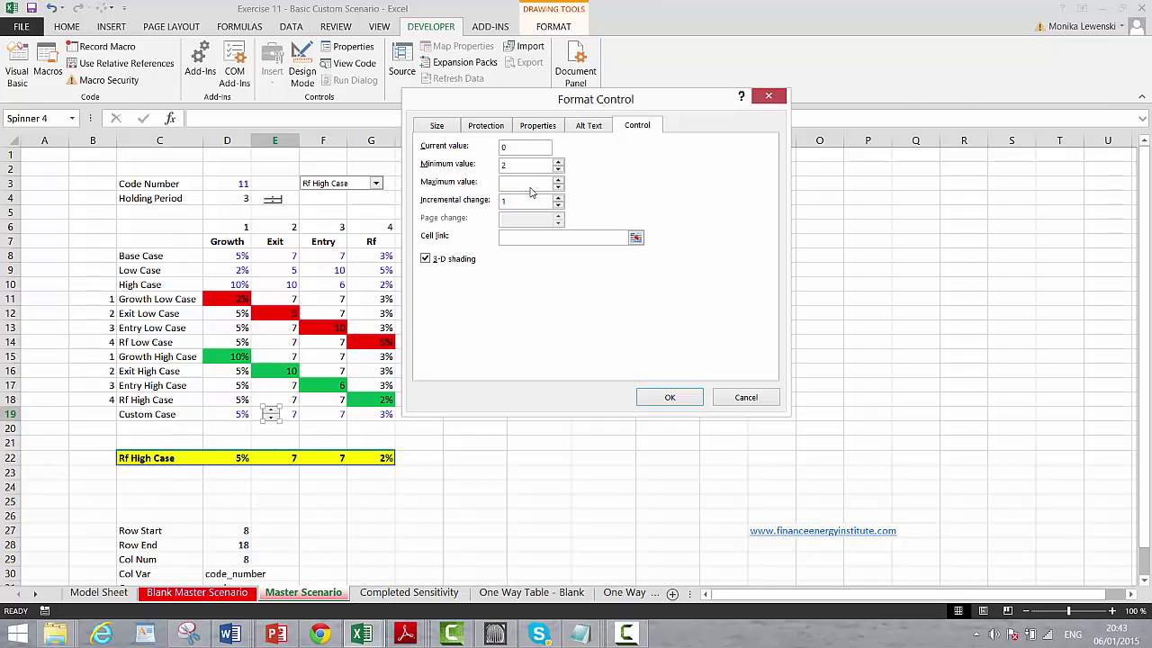
click(636, 239)
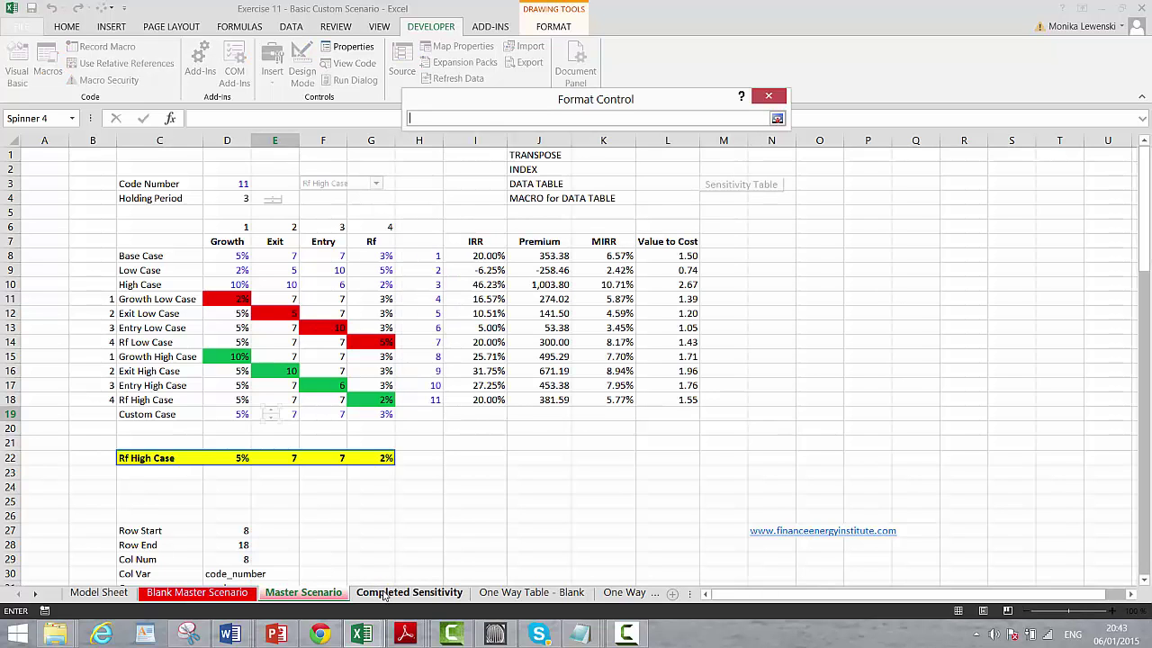
click(384, 594)
click(333, 594)
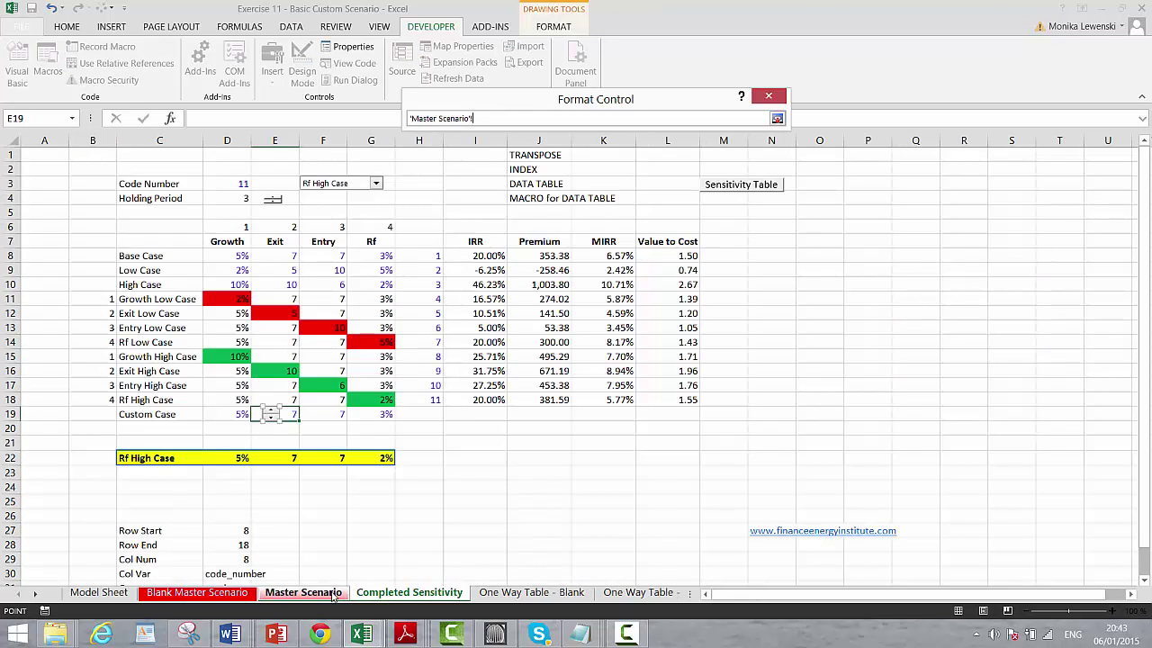
click(288, 415)
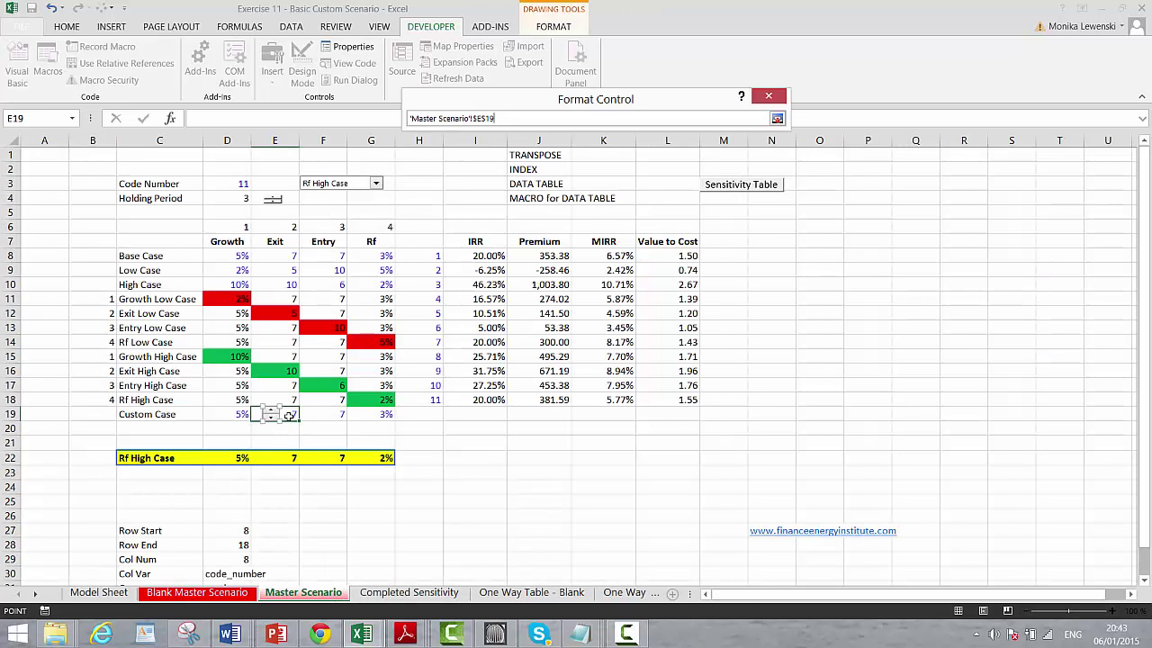
key(Return)
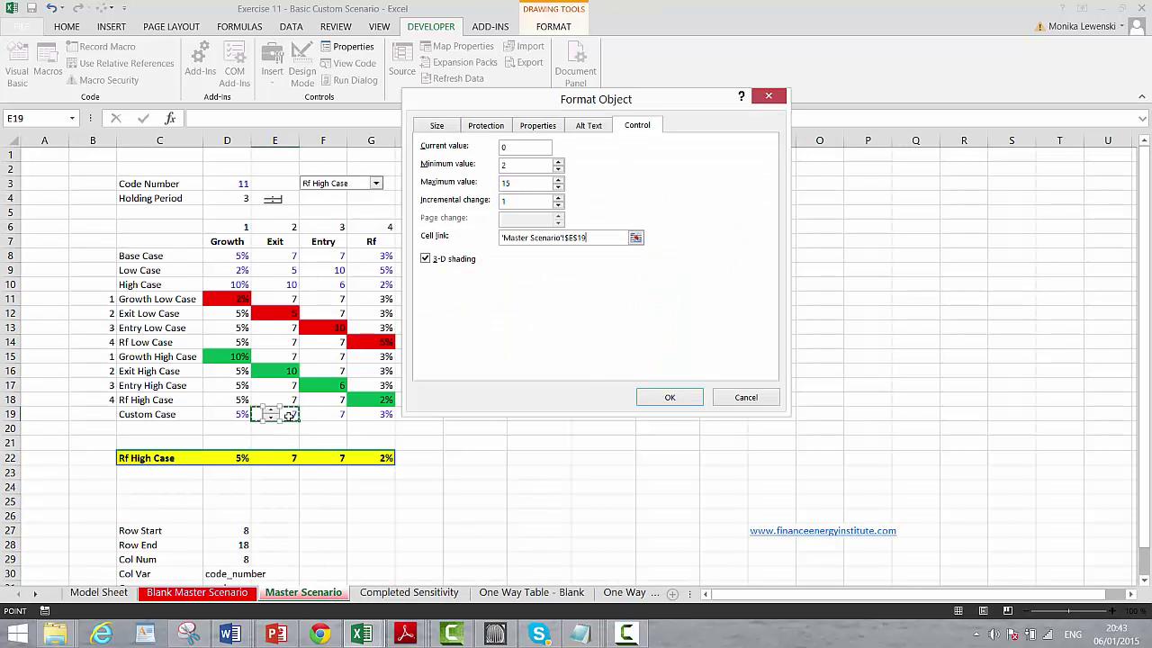
click(668, 398)
Try the spinner in both directions, leaving the Custom Case Exit value at 10
click(369, 442)
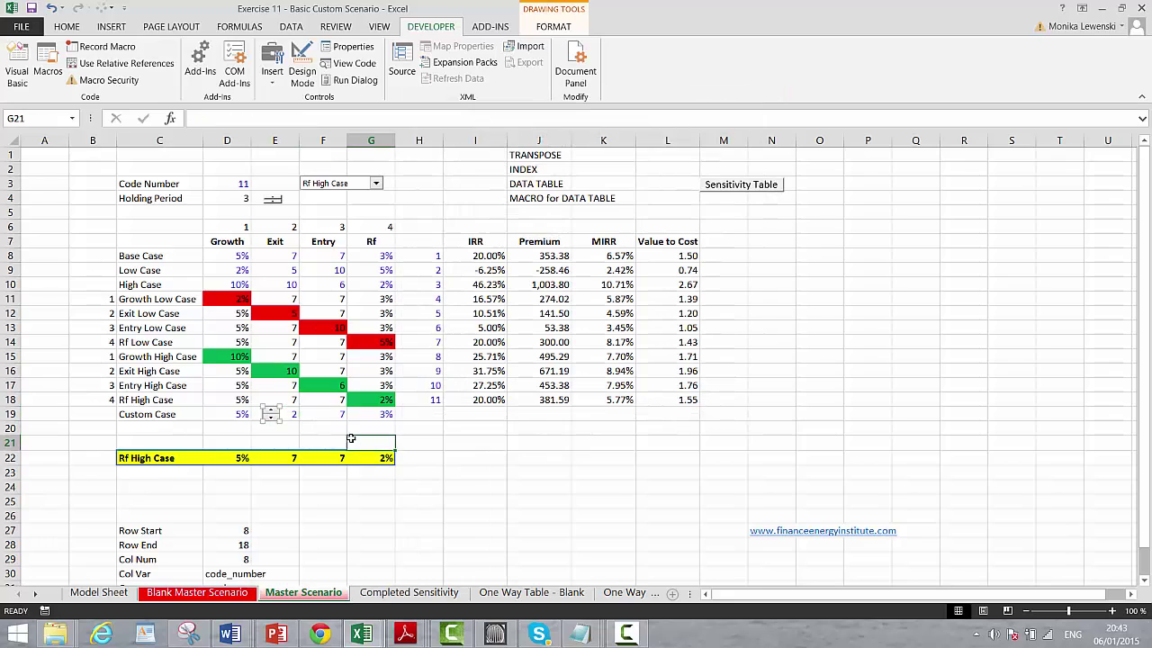
click(270, 411)
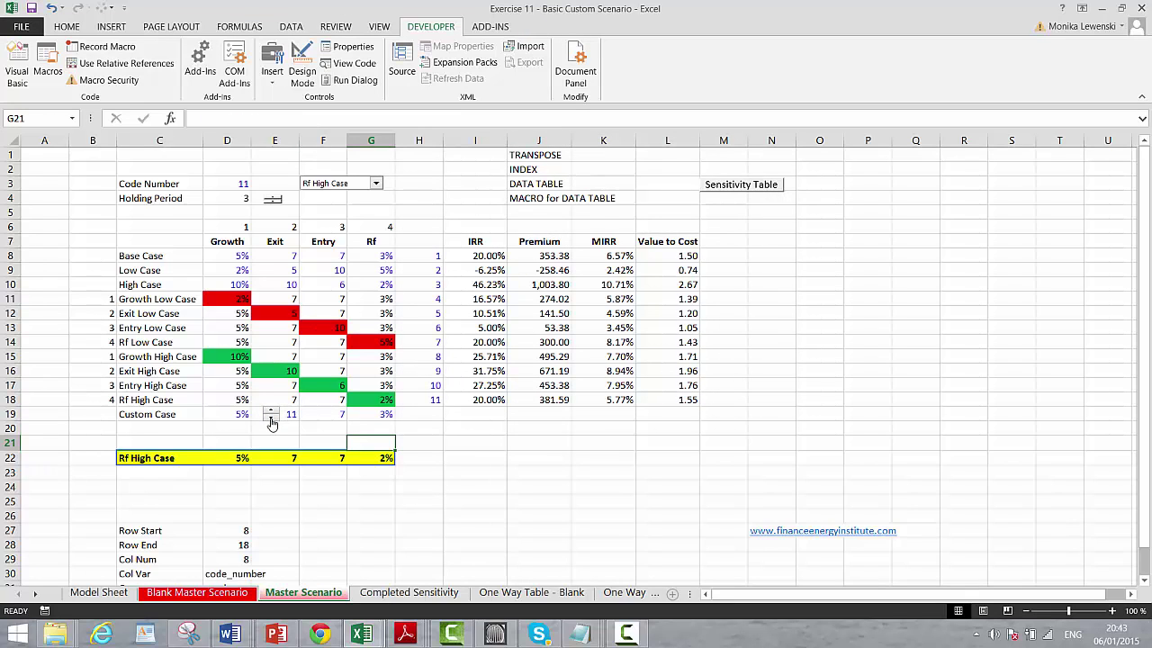
click(272, 420)
Extend the scenario drop-down's input range to 'Master Scenario'!$C$8:$C$19 so it includes the Custom Case
right_click(348, 194)
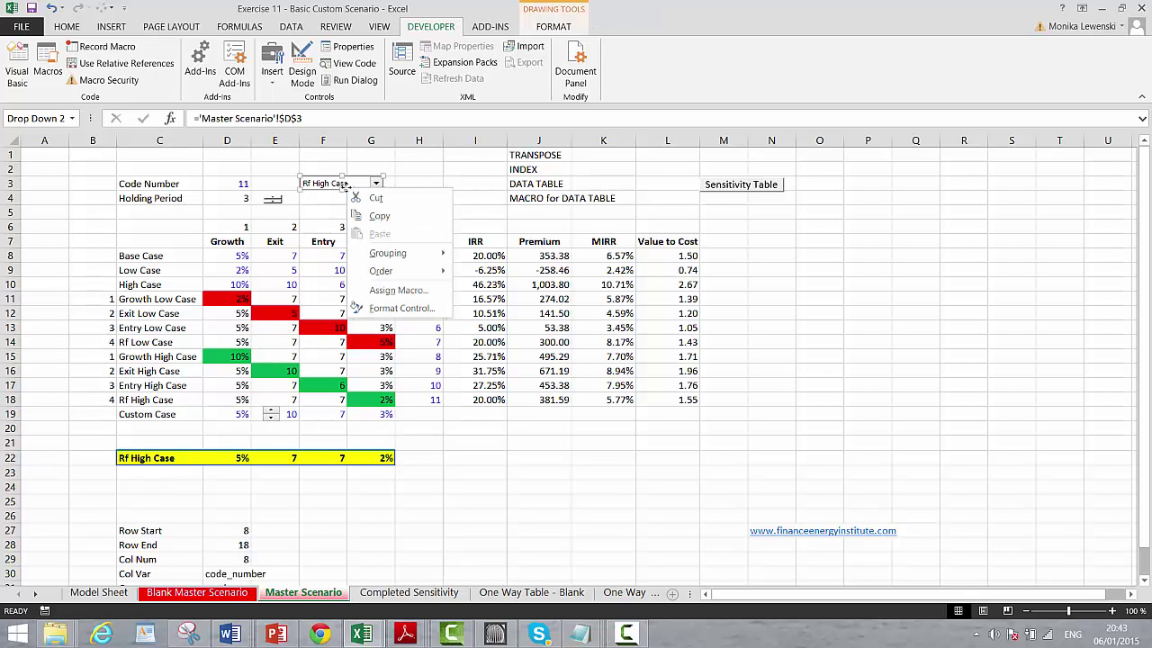
click(400, 308)
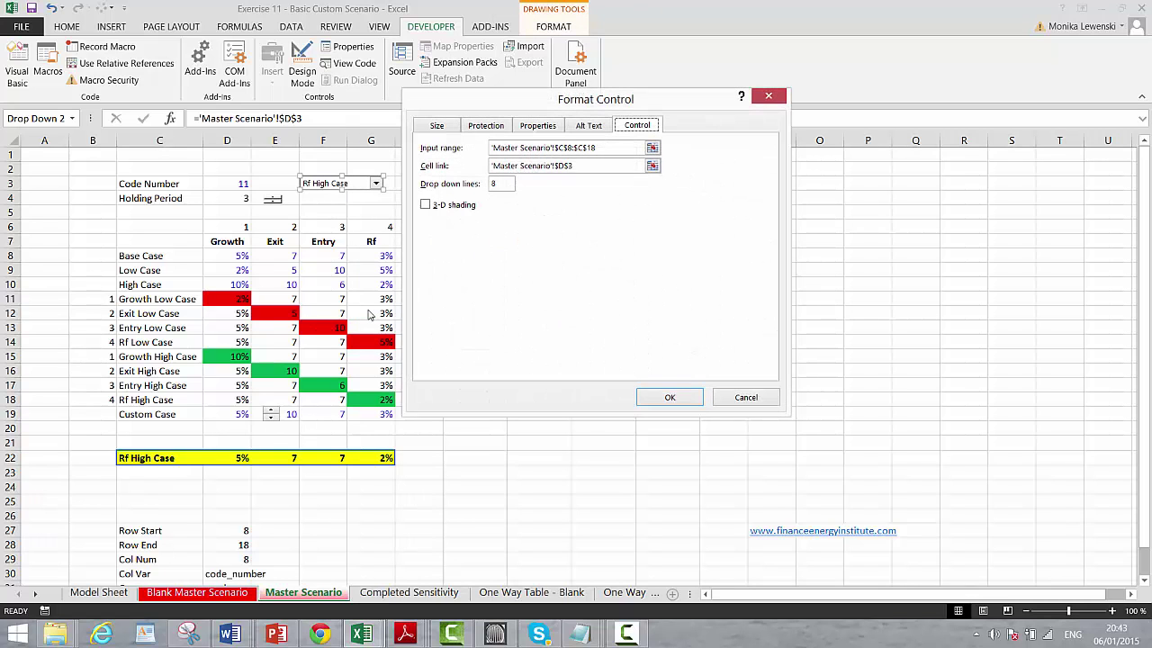
click(652, 149)
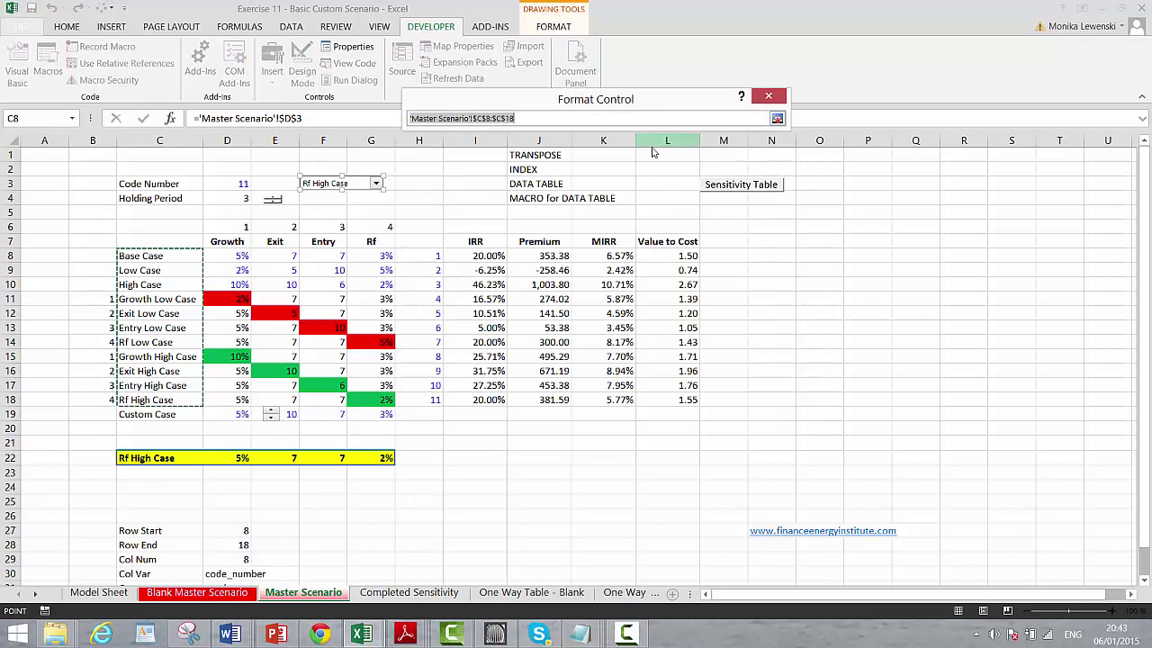
click(519, 118)
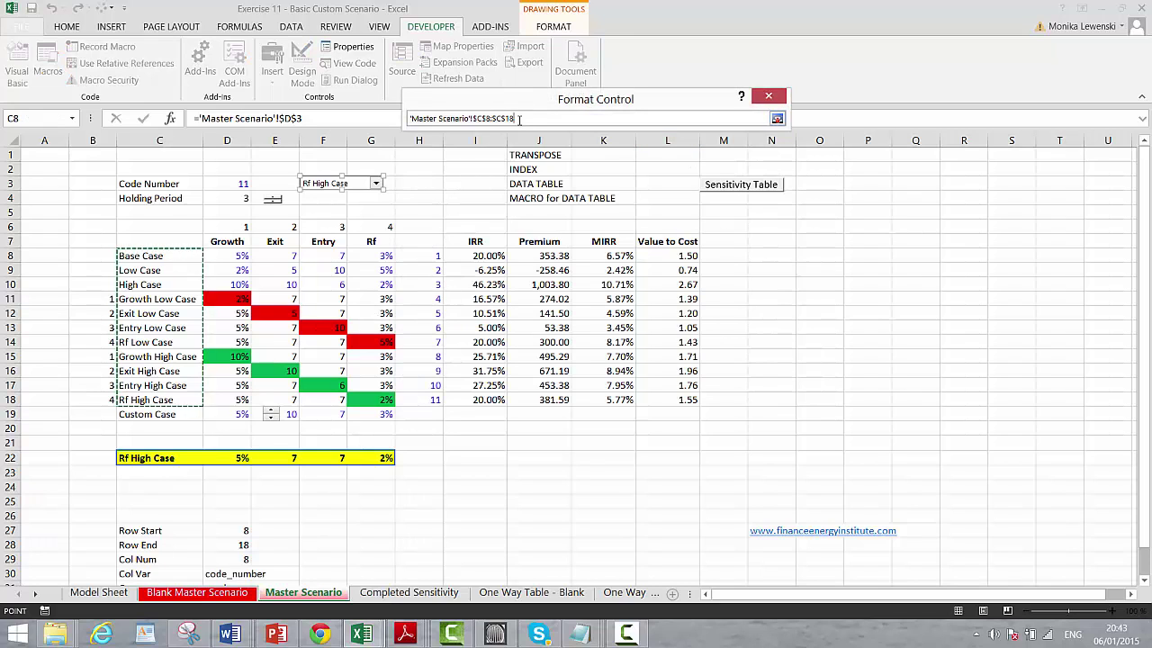
key(BackSpace)
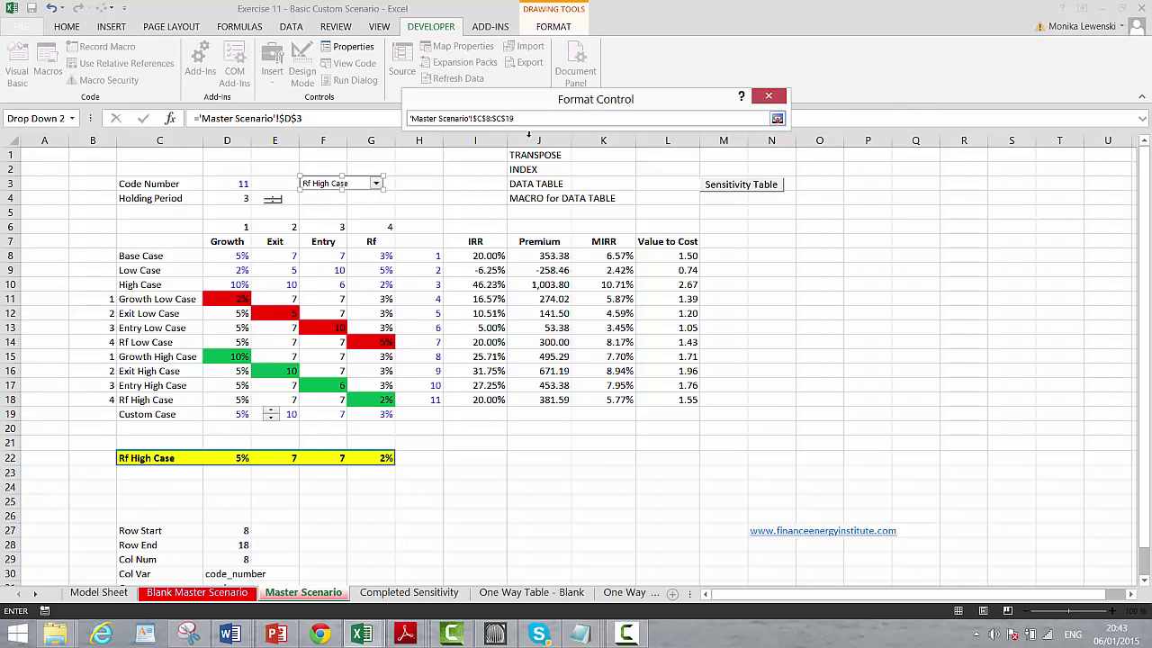
key(Return)
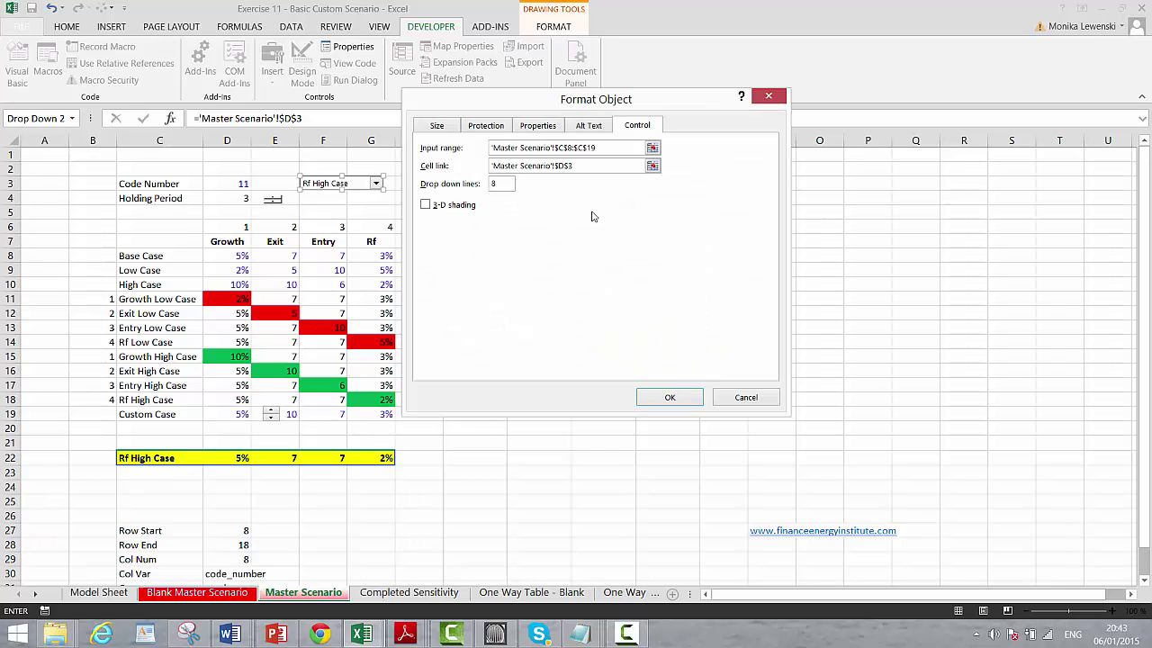
click(669, 396)
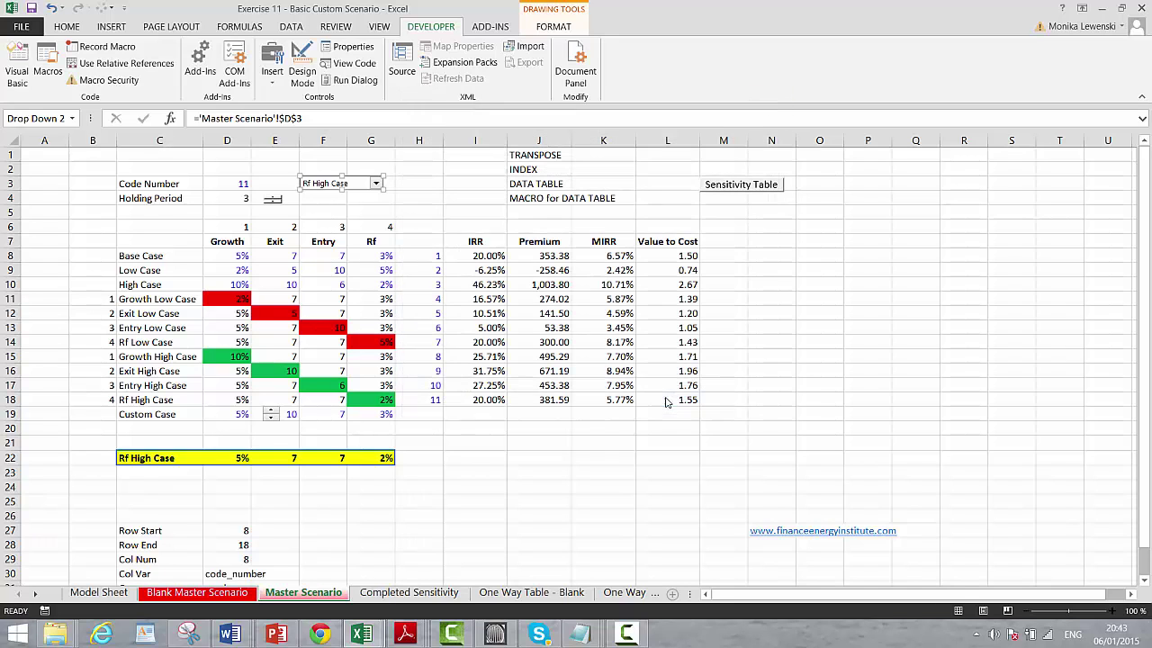
Fill the scenario number in H18 down into H19 on the Custom Case row
click(441, 402)
key(shift+Down)
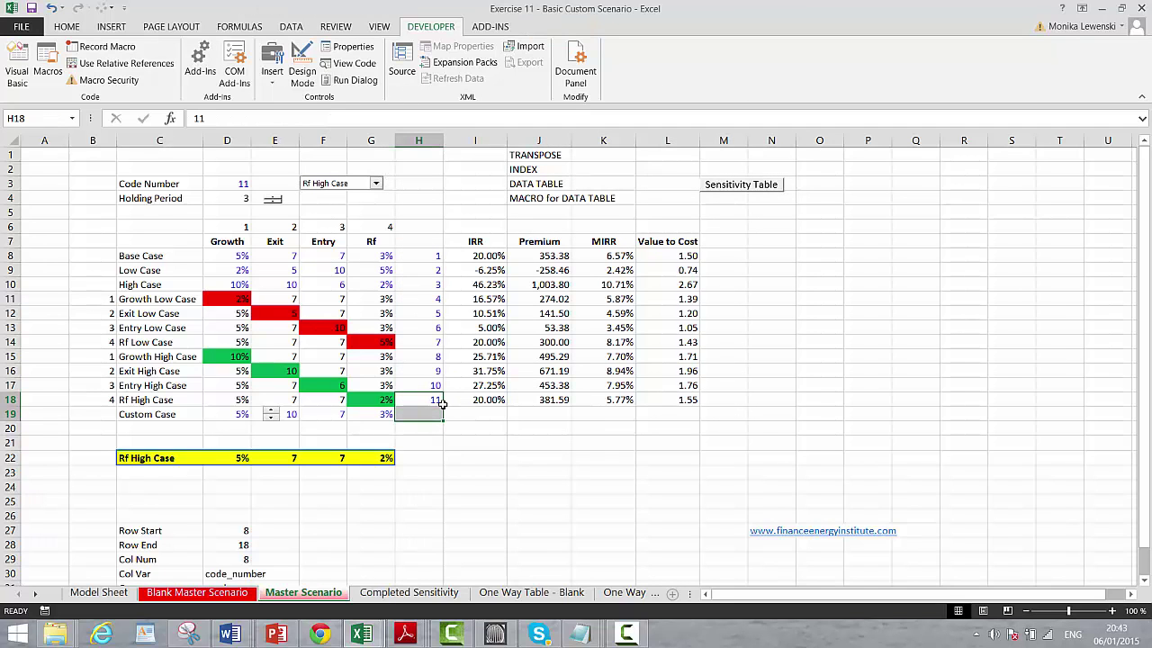
key(ctrl+d)
key(Left)
key(Left)
key(Down)
key(Left)
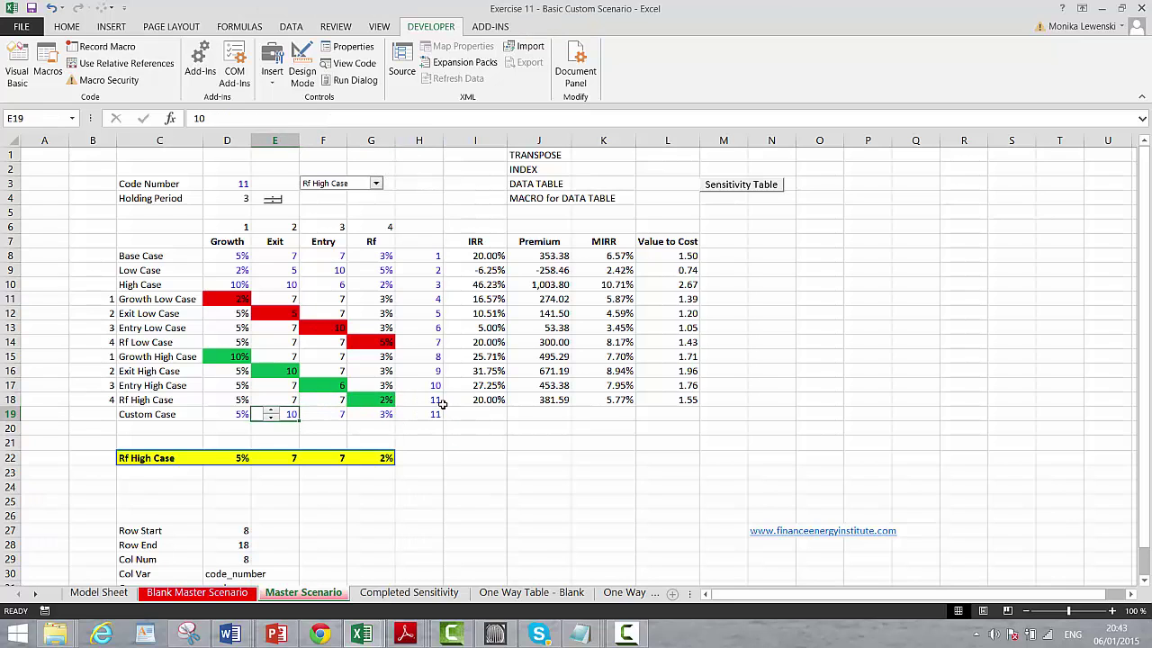
key(Left)
key(Left)
key(Right)
key(Right)
key(Right)
key(Right)
key(Right)
key(Right)
key(Right)
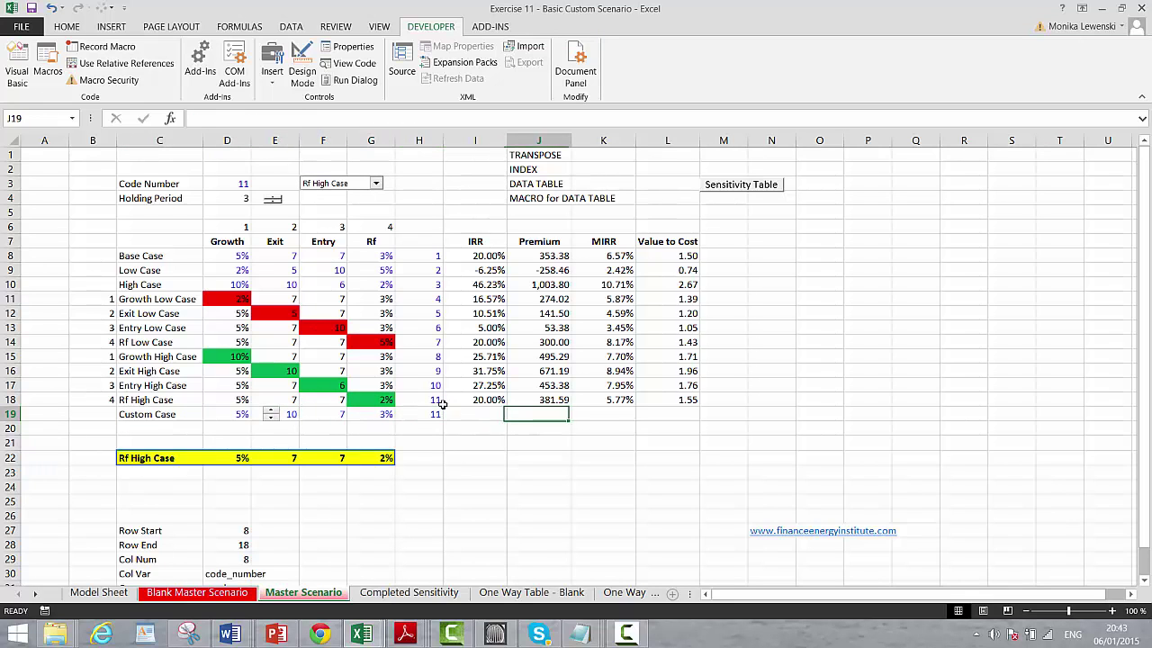
key(Left)
key(Left)
key(Left)
key(Left)
key(Left)
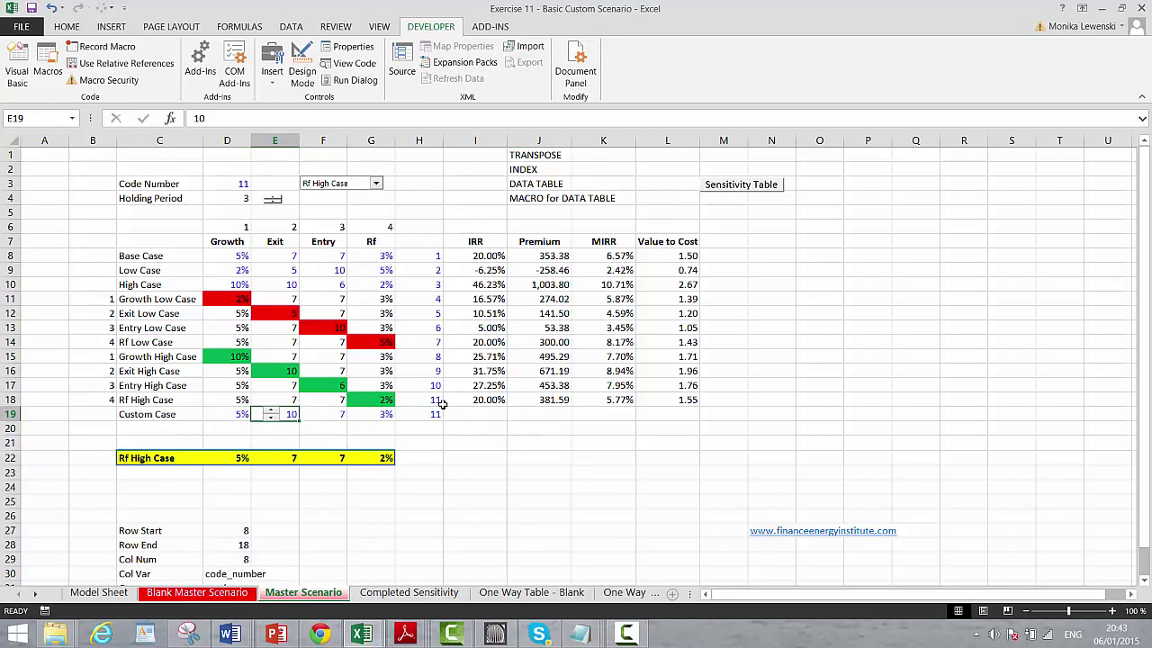
Copy the Custom Case Exit spinner to the Model Sheet beside the exit label in F6 and shrink it to fit the row
ctrl+click(270, 415)
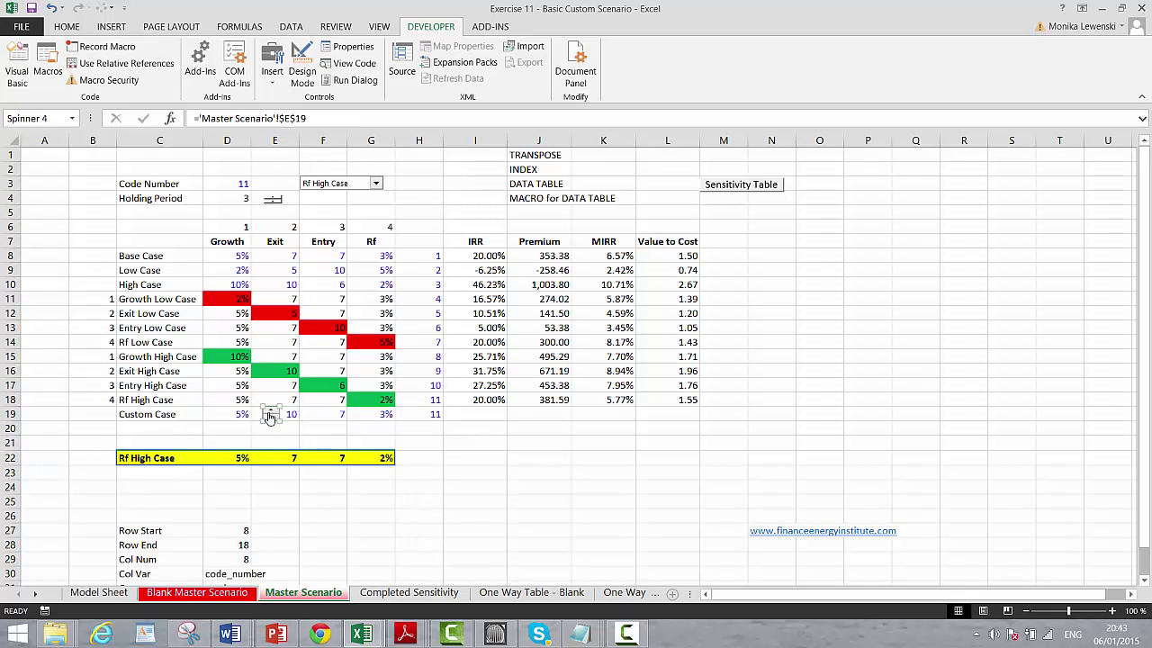
right_click(268, 413)
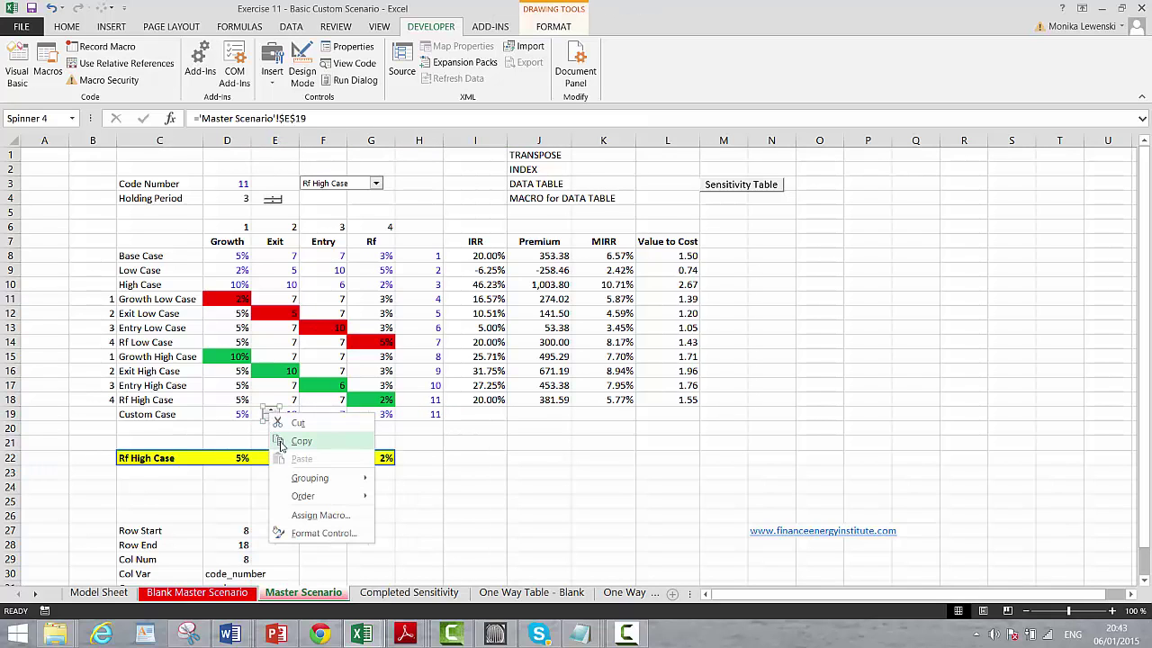
click(281, 442)
key(ctrl+Page_Up)
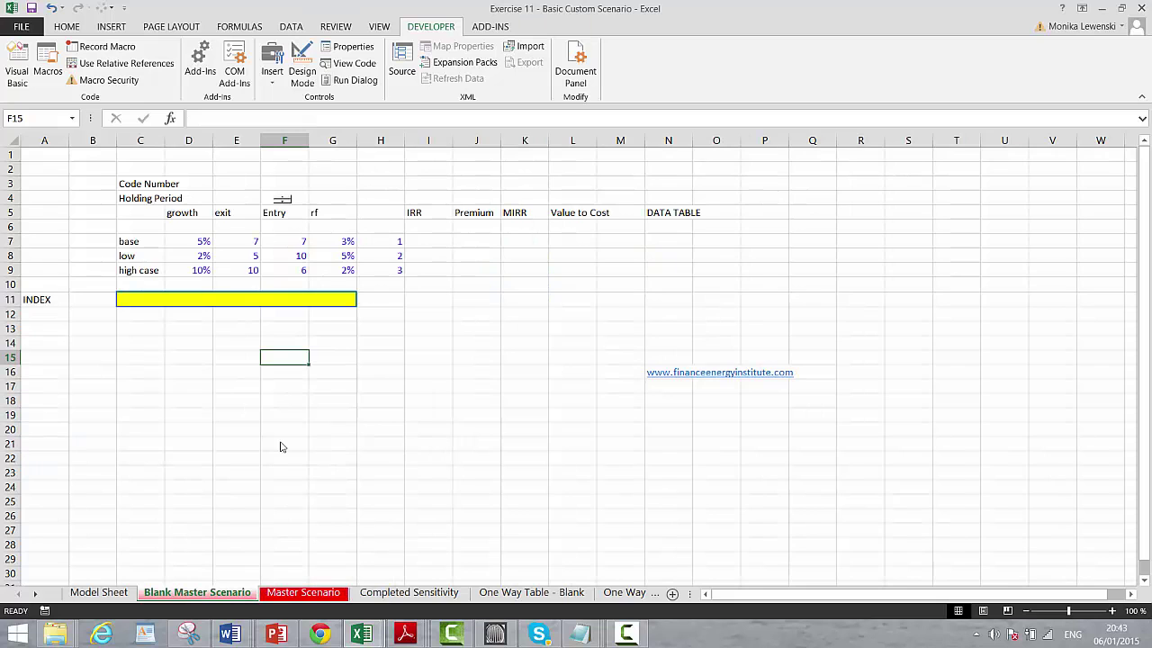
key(ctrl+Page_Up)
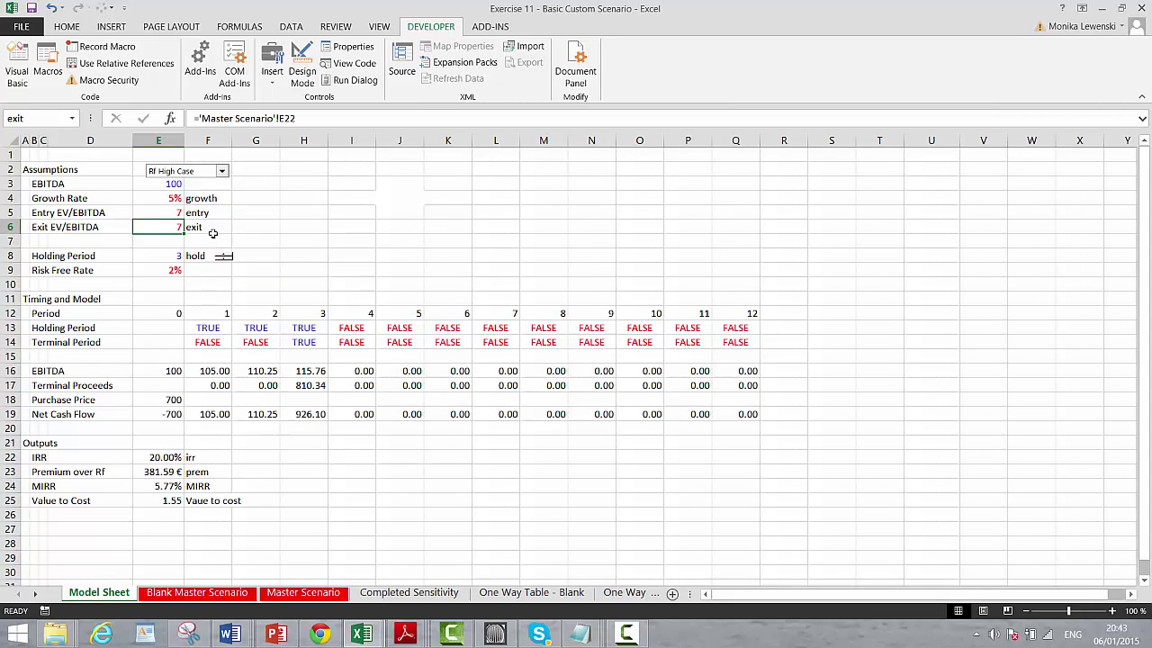
key(ctrl+Page_Down)
key(ctrl+Page_Down)
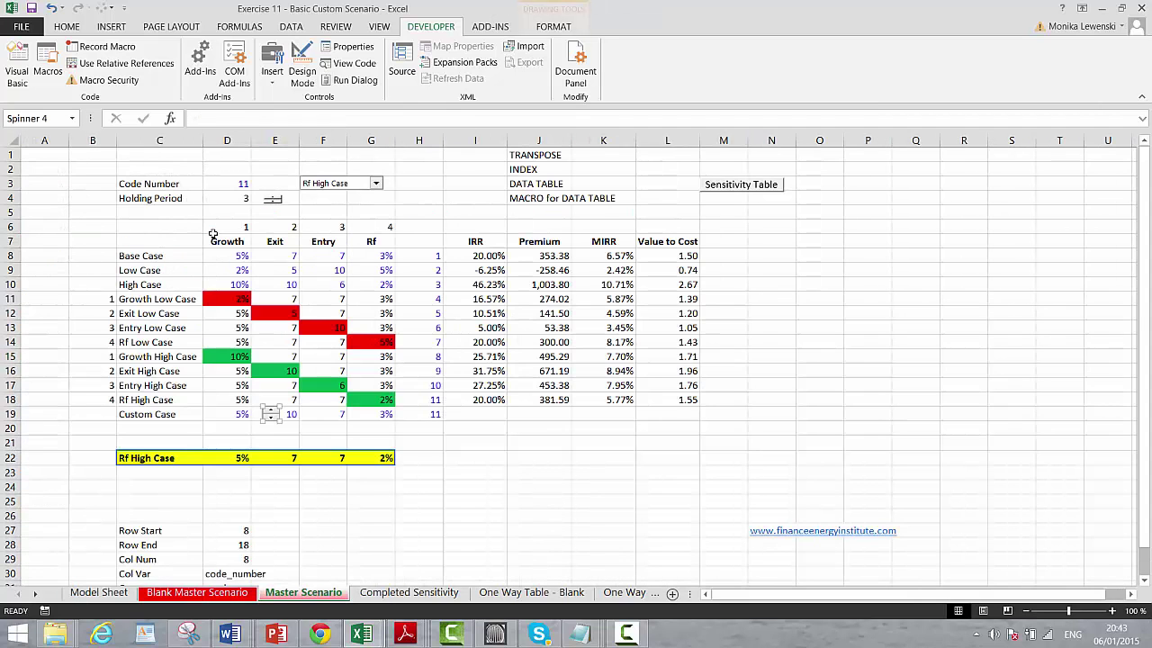
key(ctrl+Page_Up)
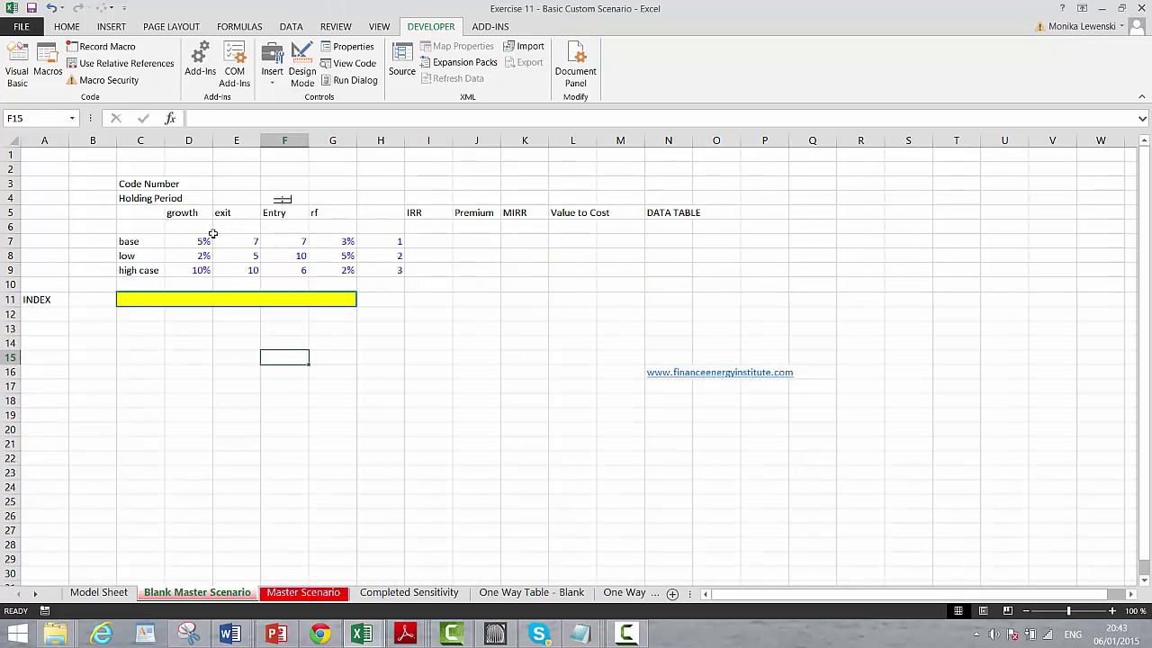
key(ctrl+Page_Up)
click(211, 227)
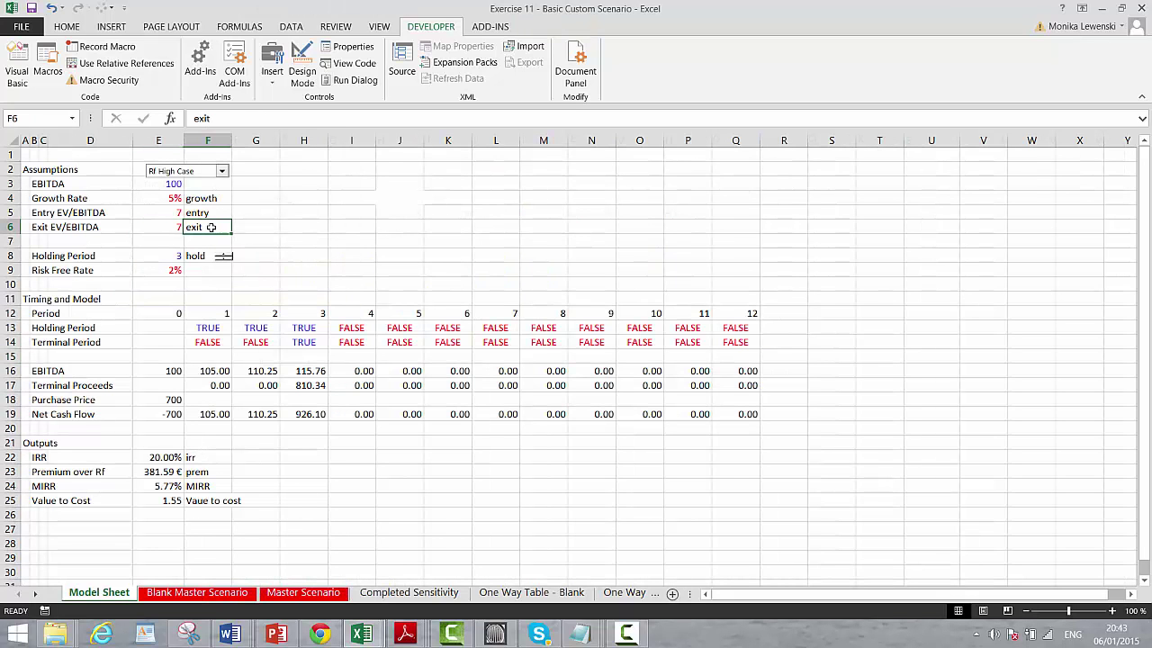
key(ctrl+v)
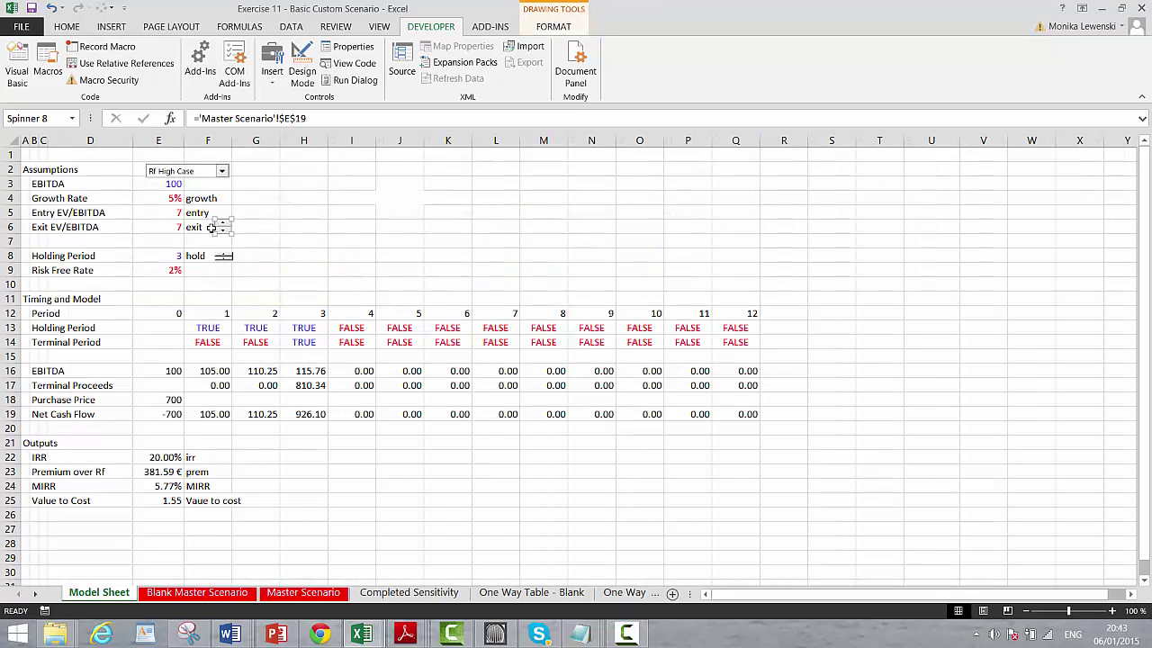
drag(216, 219, 213, 225)
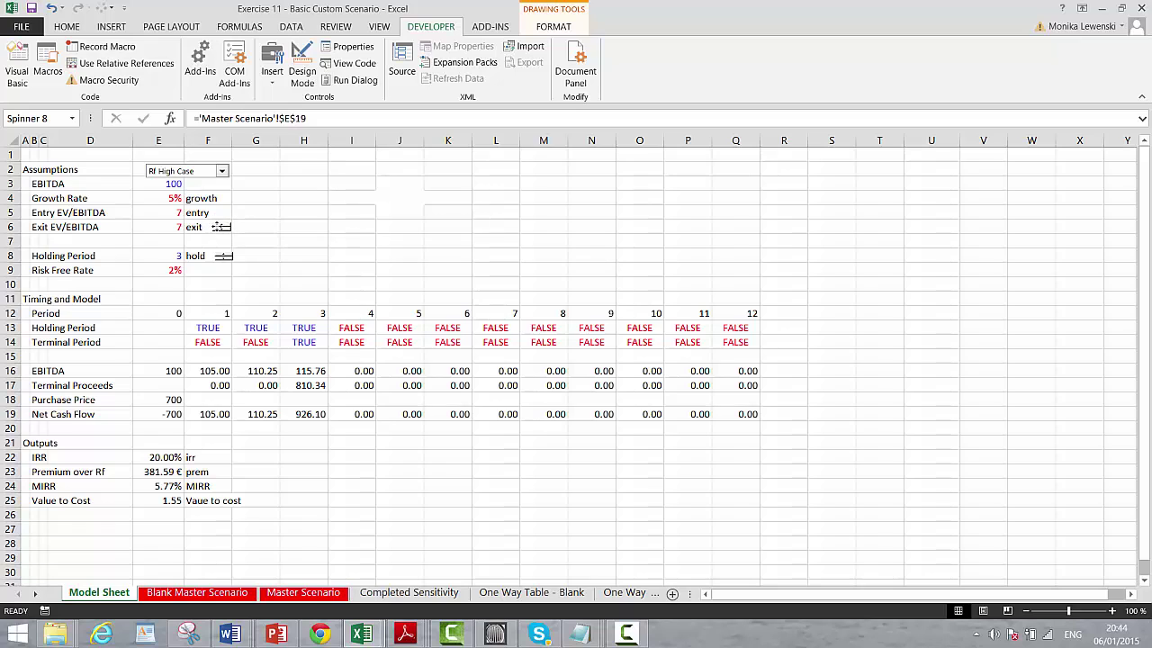
click(262, 221)
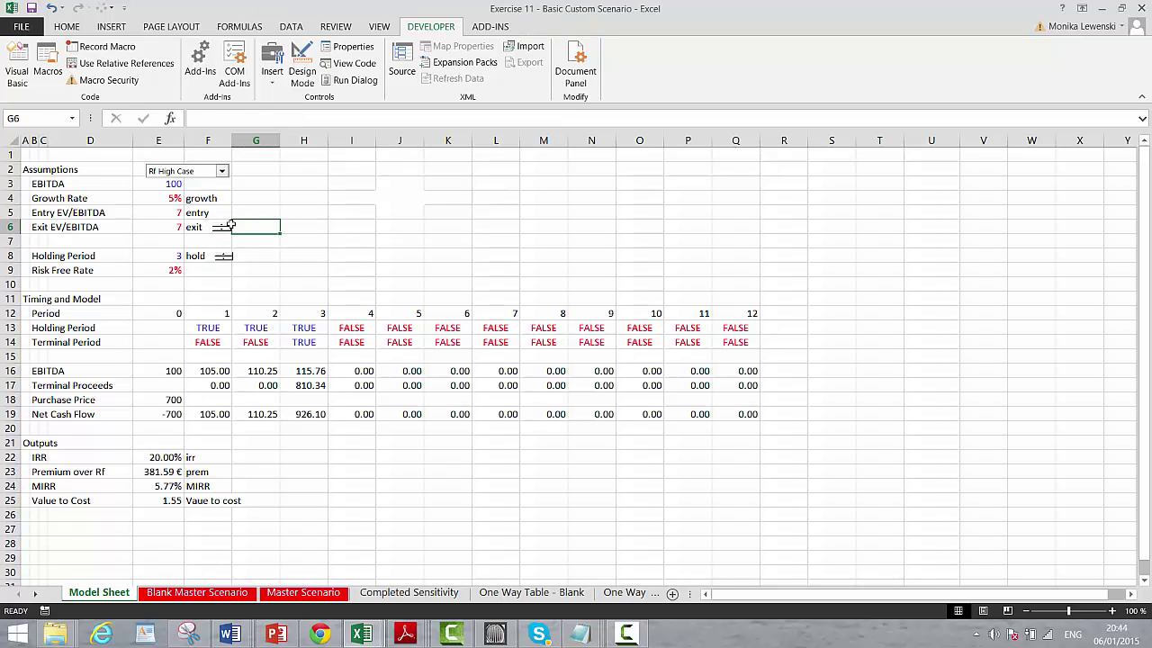
Duplicate the Exit spinner into cell F19 on Master Scenario, link the copy to 'Master Scenario'!$F$19 and try it
click(297, 594)
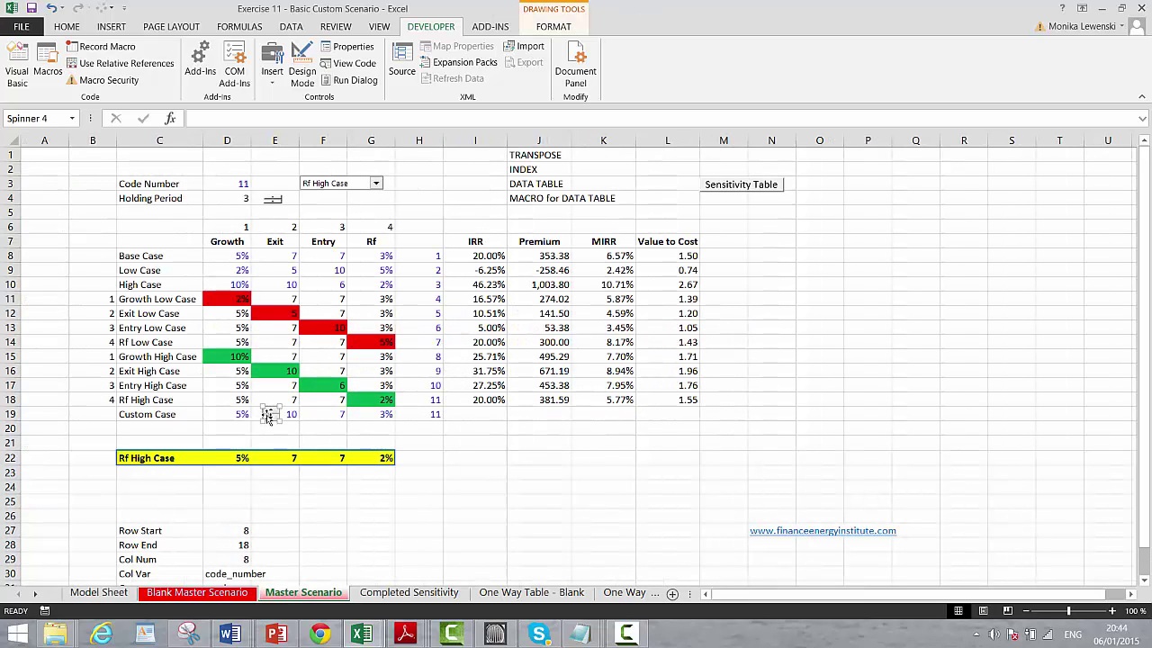
click(318, 413)
ctrl+click(318, 413)
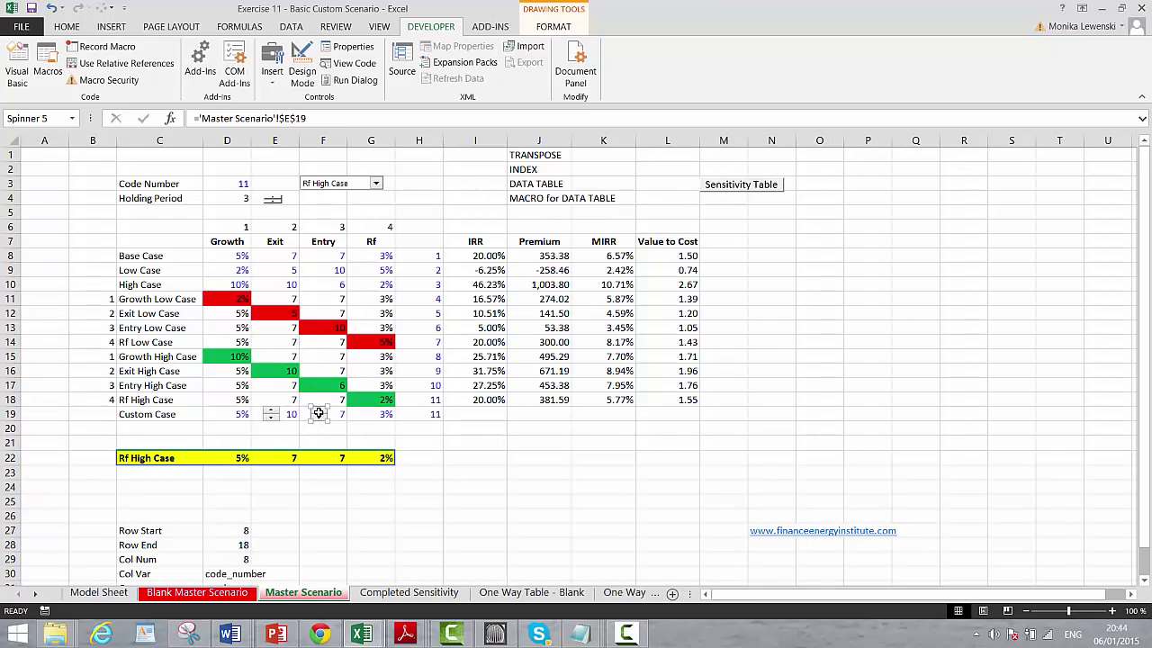
click(285, 117)
key(BackSpace)
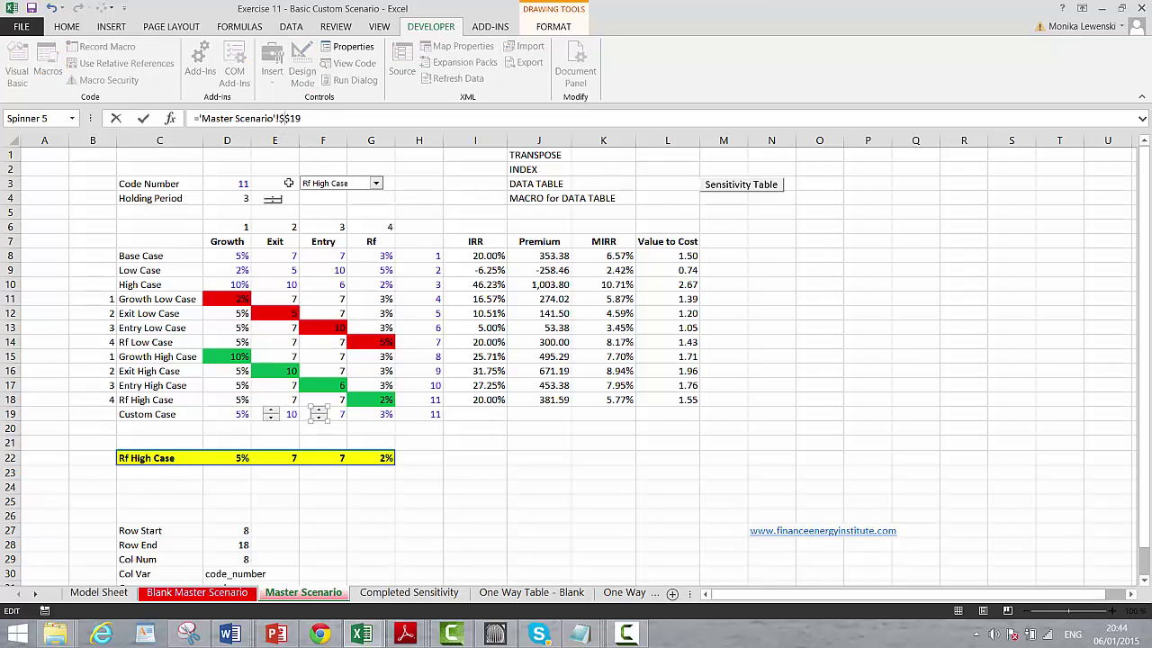
text(F)
click(349, 153)
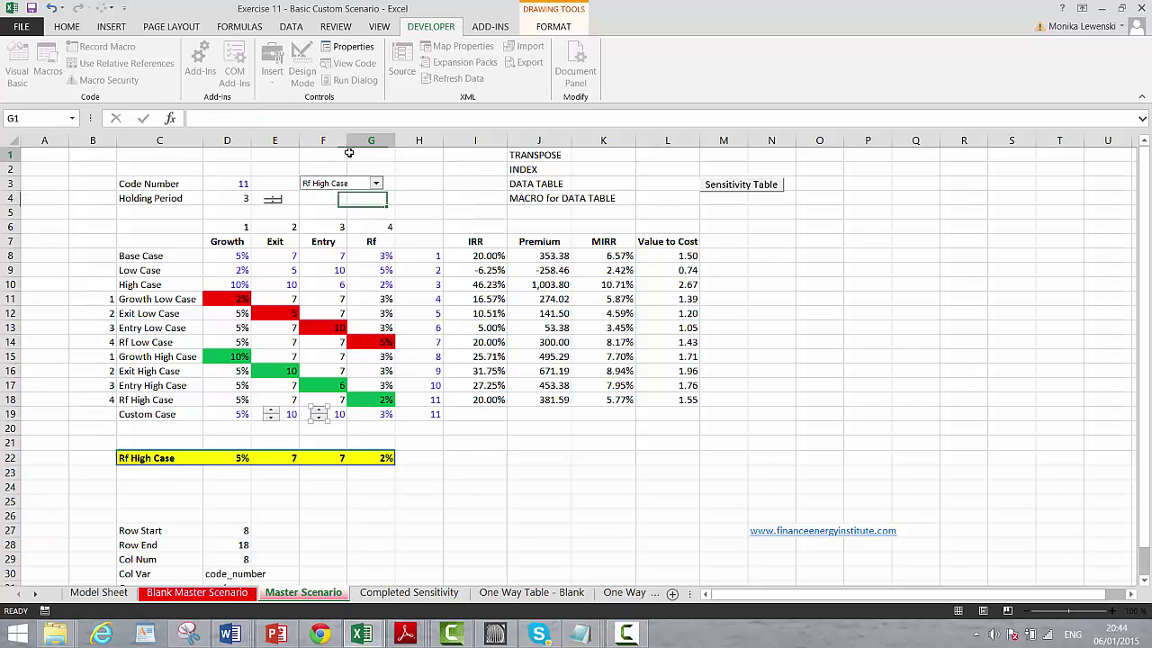
click(319, 418)
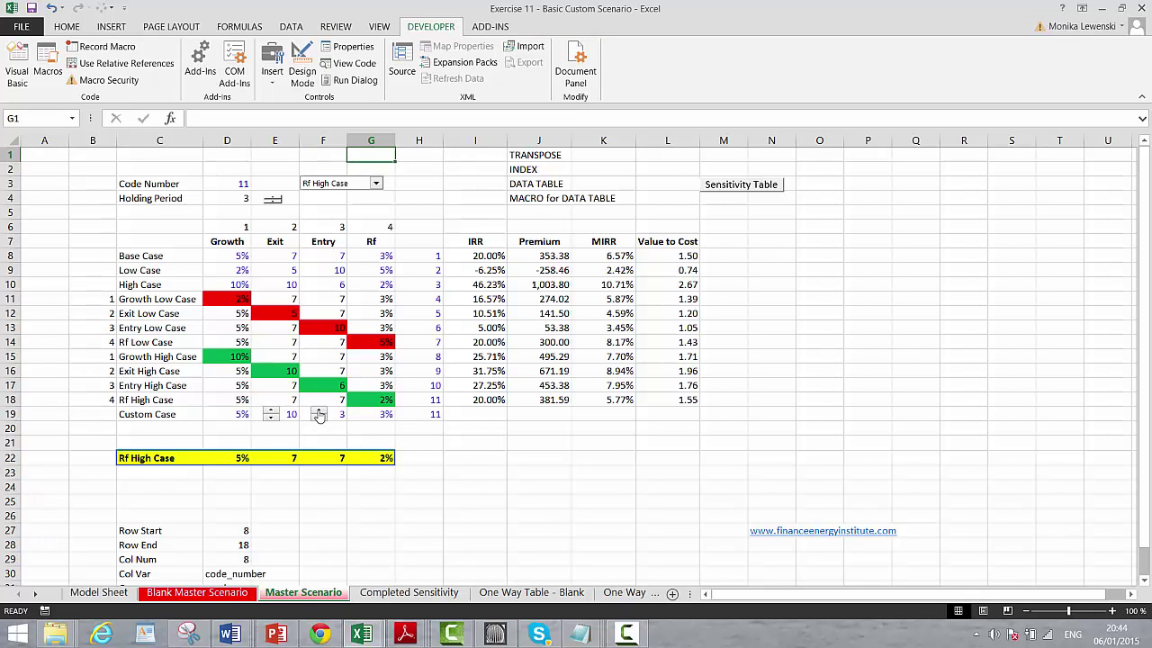
Copy the Custom Case Entry spinner to the Model Sheet beside the entry label in F5 and shrink it to fit the row
right_click(319, 415)
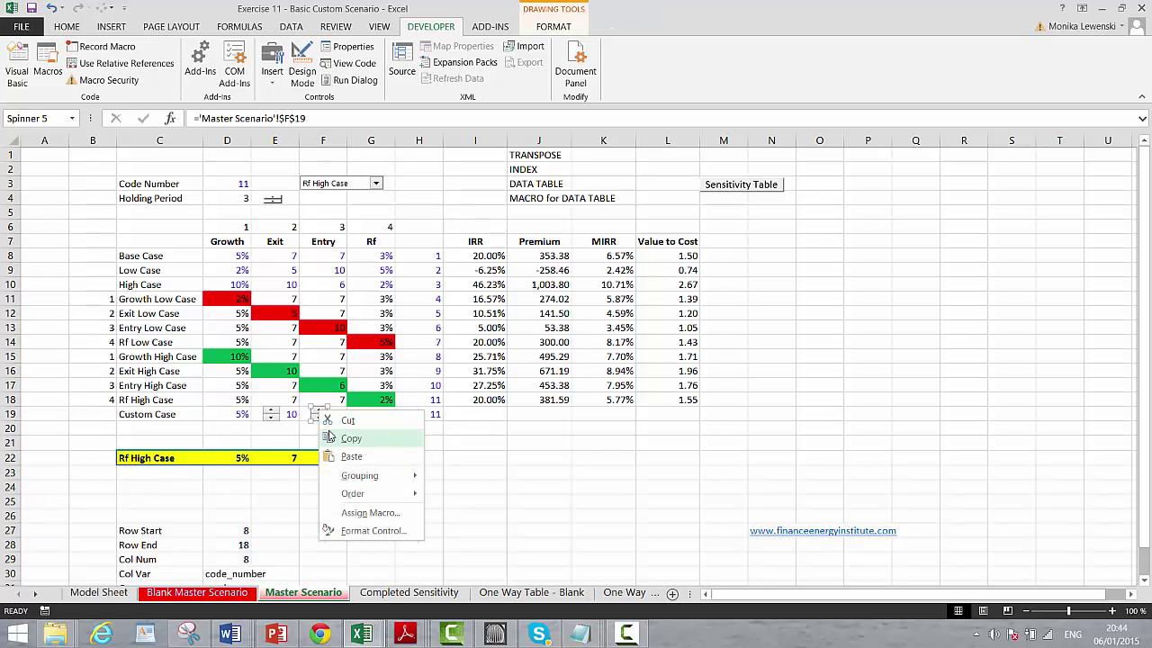
click(351, 438)
key(ctrl+Page_Up)
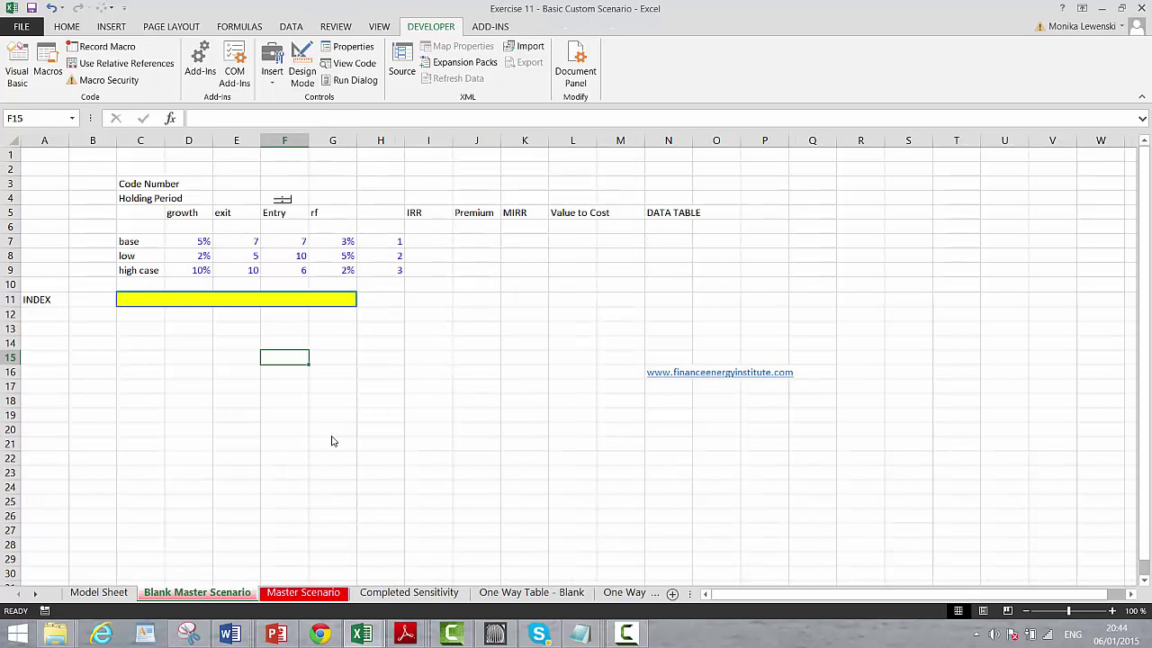
key(ctrl+Page_Up)
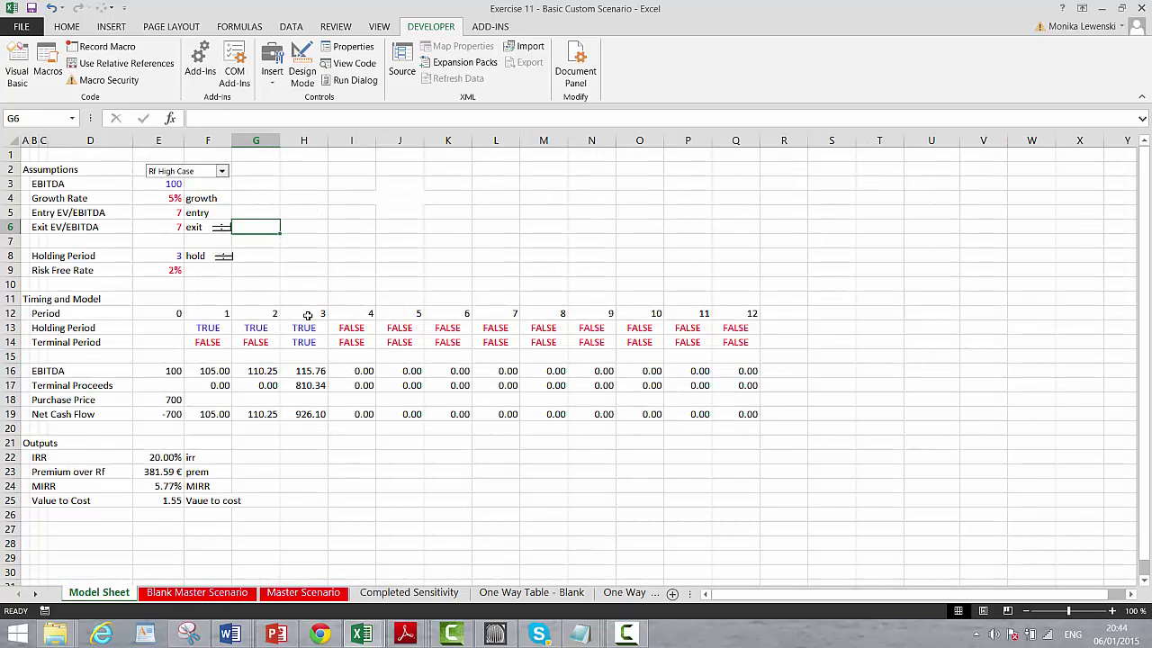
click(221, 212)
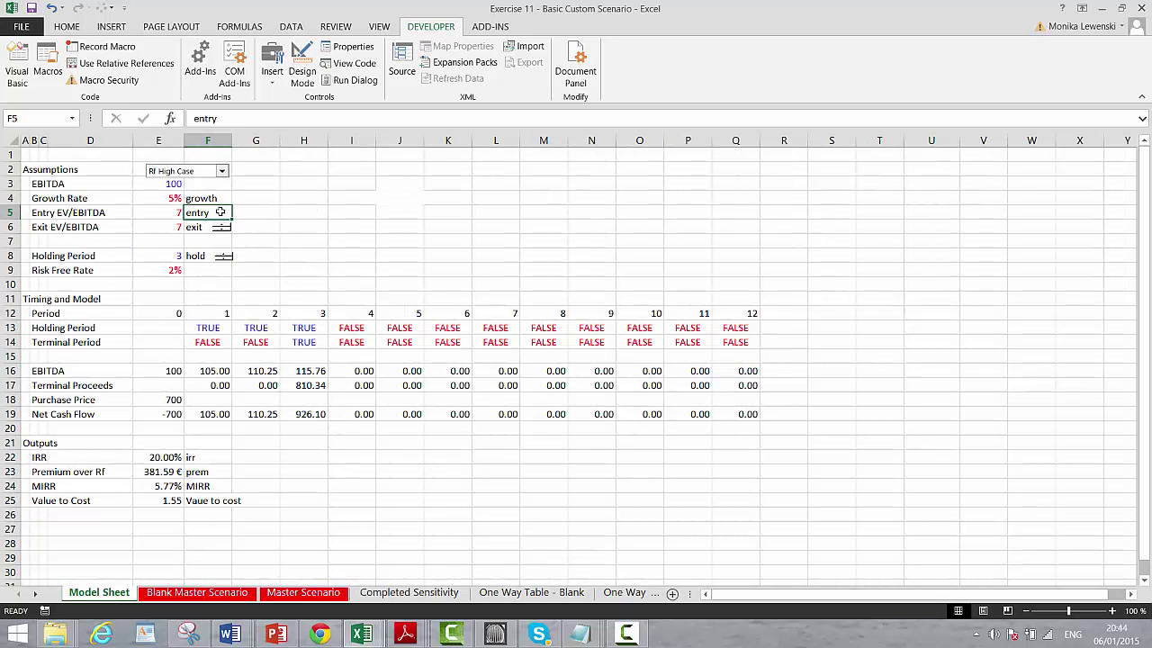
key(ctrl+v)
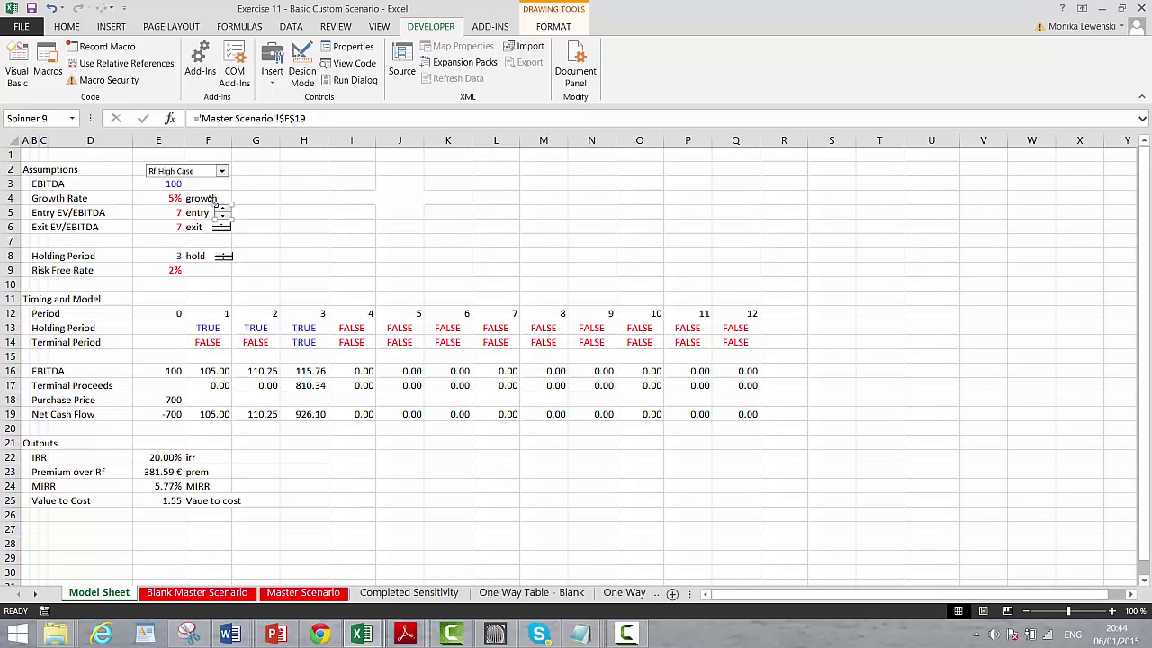
drag(214, 213, 215, 212)
click(281, 215)
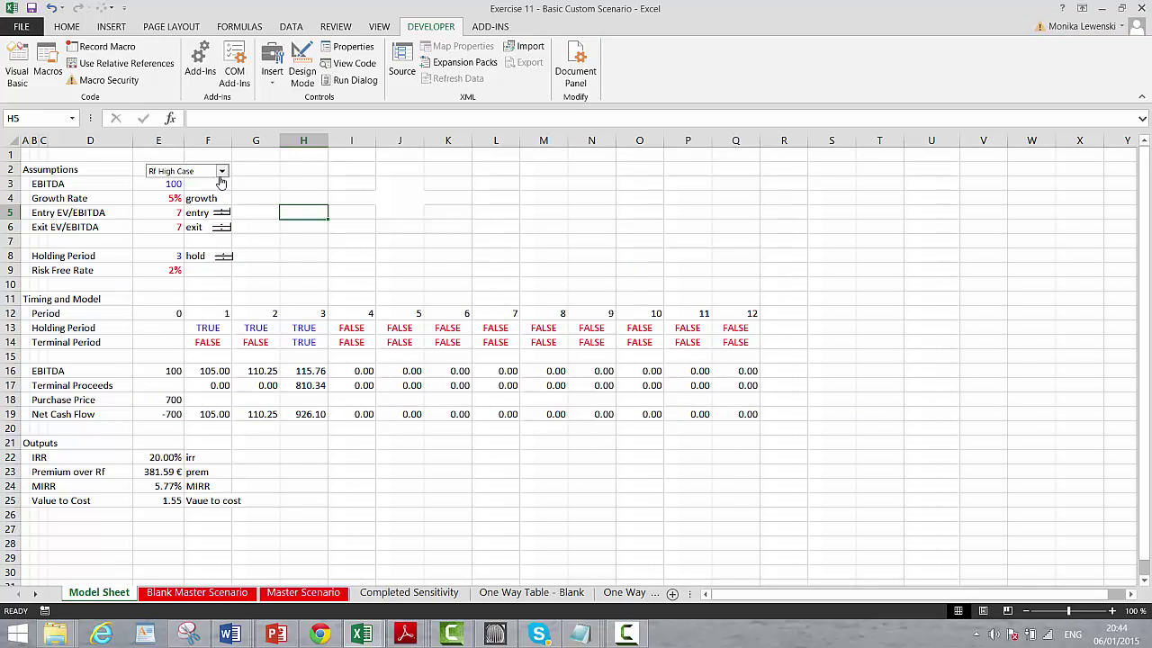
Cut the old scenario drop-down from the Assumptions section of the Model Sheet
ctrl+click(222, 170)
right_click(221, 170)
click(237, 179)
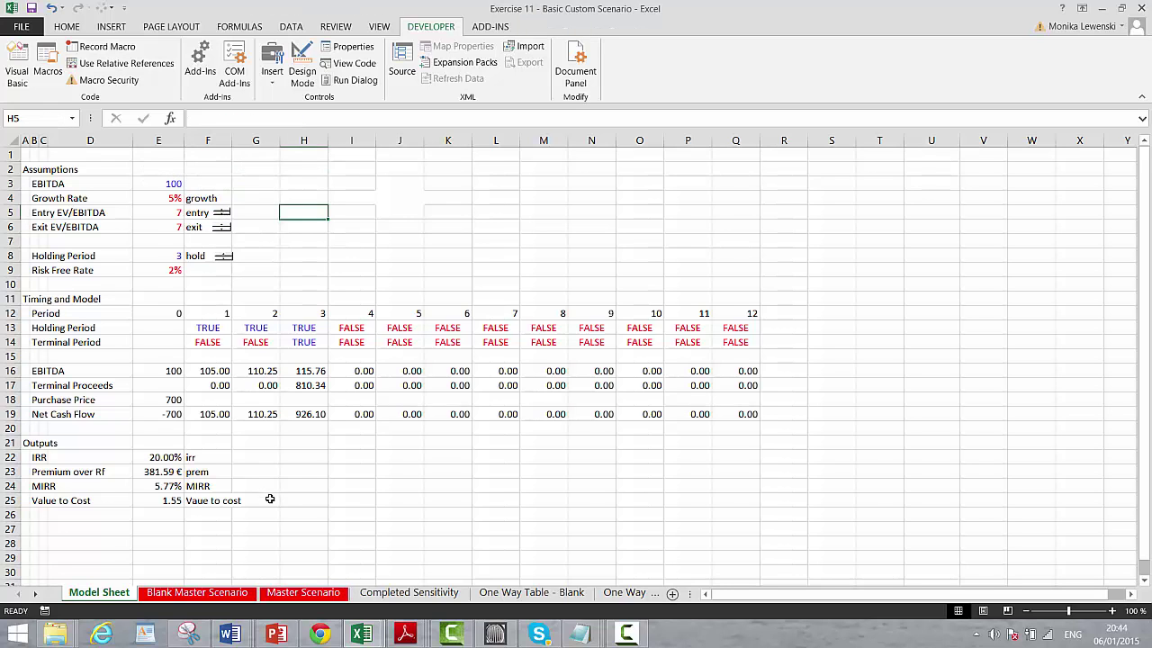
Copy the scenario drop-down from Master Scenario to the Model Sheet, placing it beside the Assumptions heading around F2
click(314, 596)
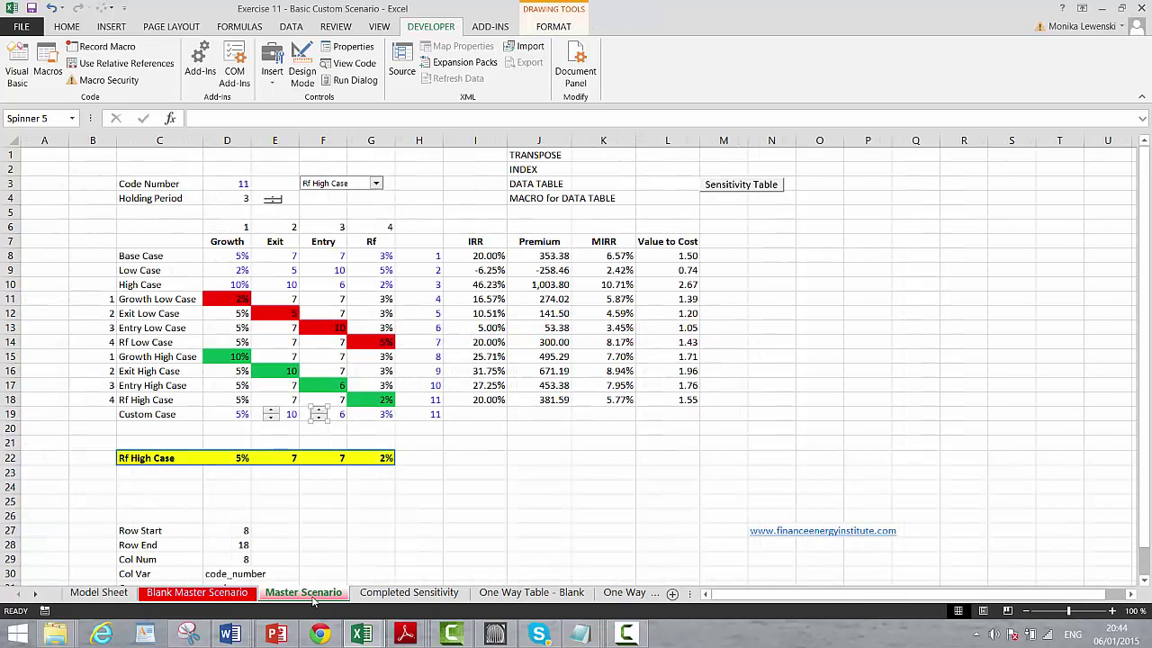
right_click(359, 188)
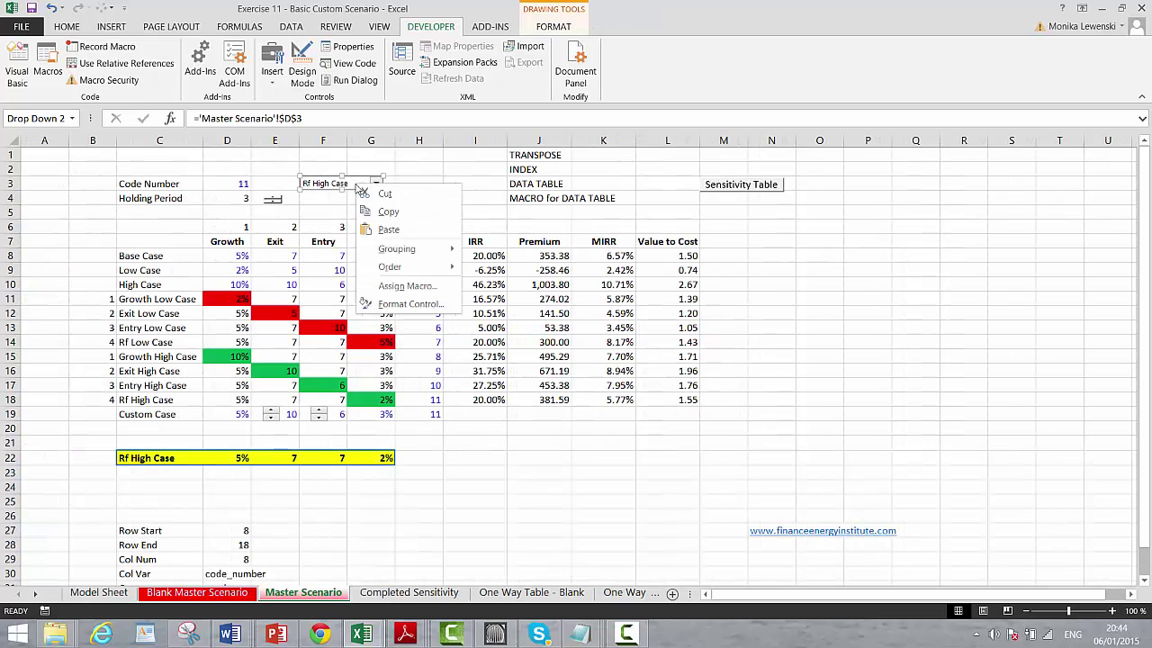
click(386, 212)
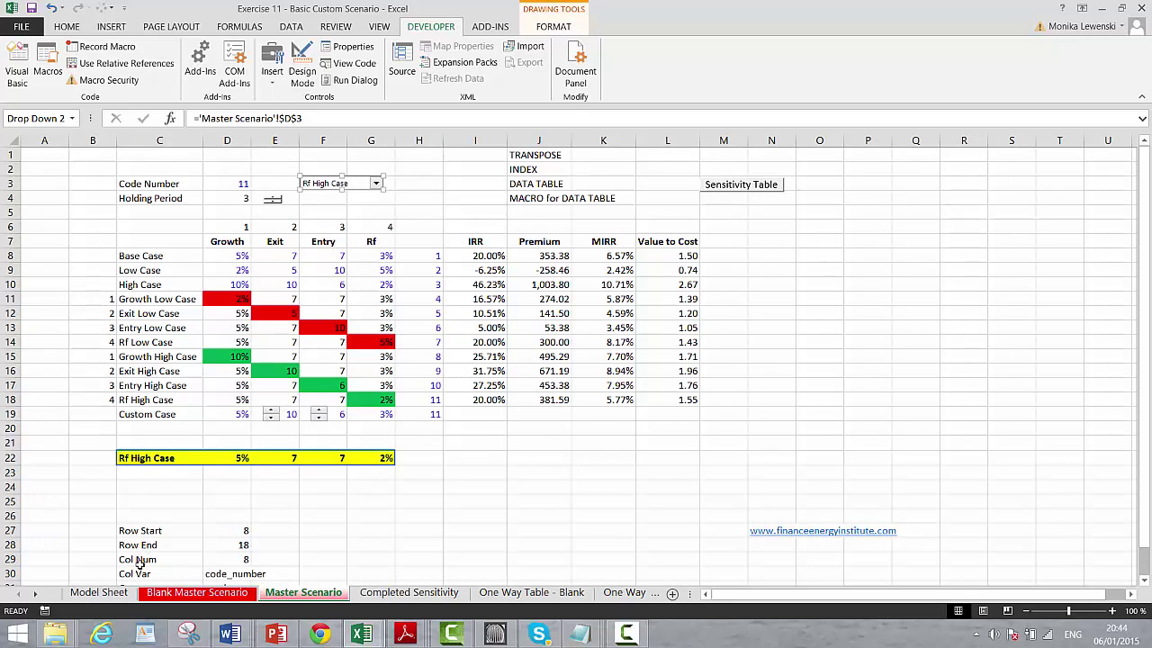
click(99, 592)
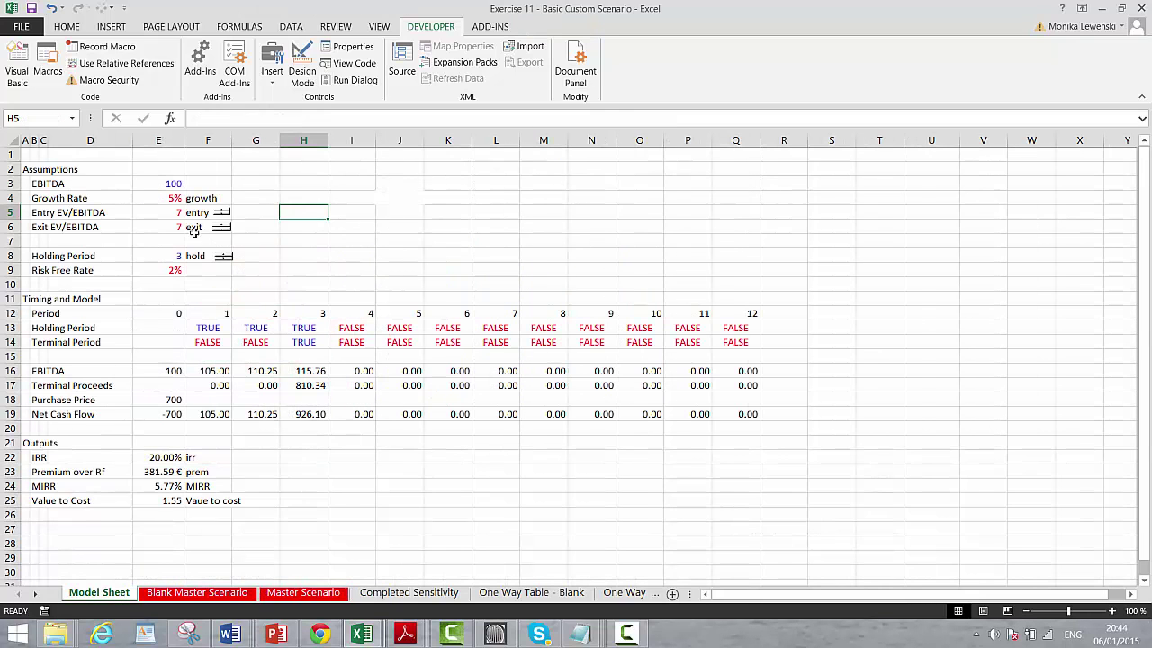
click(217, 169)
key(ctrl+v)
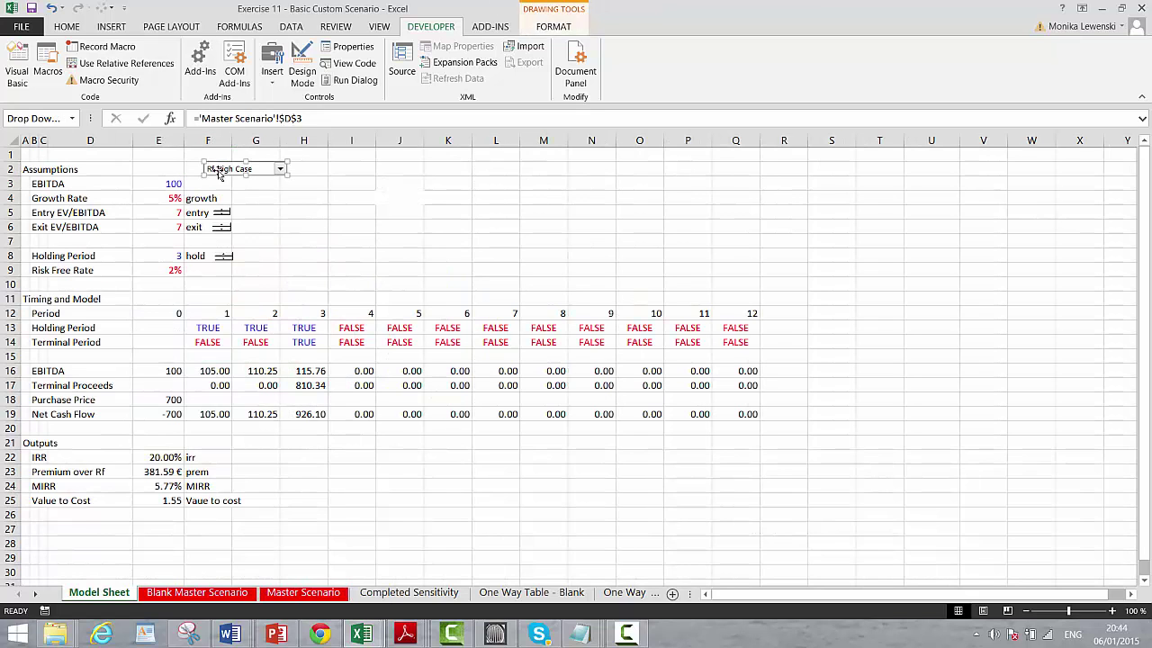
click(284, 209)
Choose Custom Case in the scenario drop-down on the Model Sheet
click(280, 169)
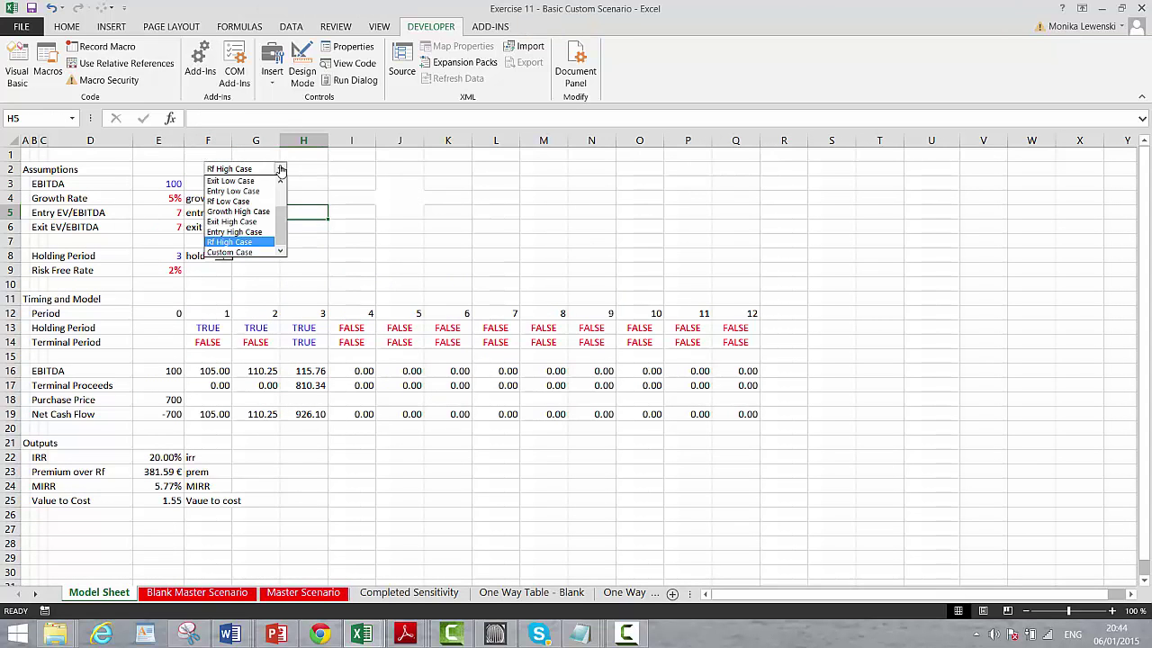
scroll(242, 216, down, 2)
click(258, 253)
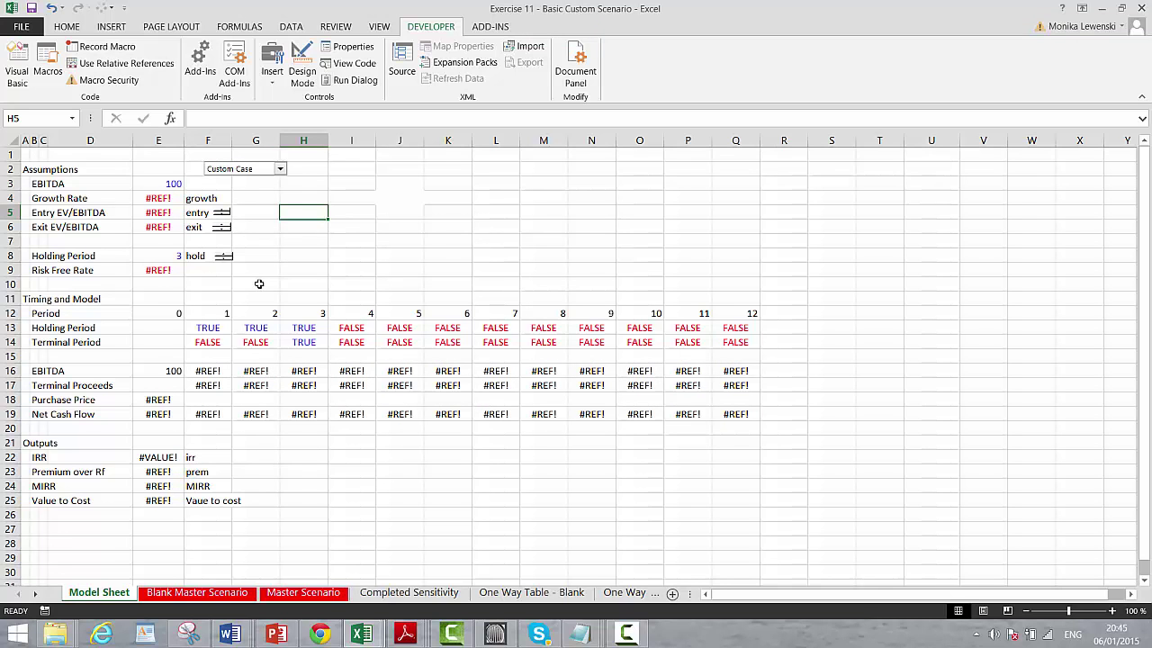
On Master Scenario, extend the INDEX range in the active-scenario name cell C22 to C8:C19
key(ctrl+Page_Down)
key(ctrl+Page_Up)
key(ctrl+Page_Down)
key(ctrl+Page_Down)
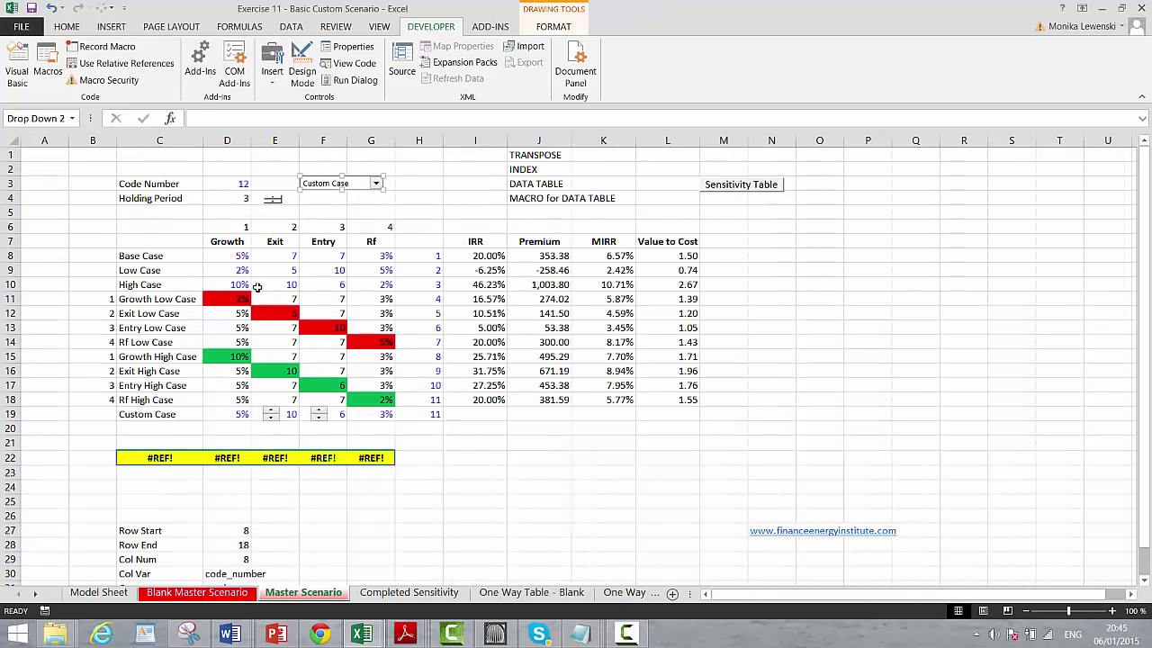
click(141, 461)
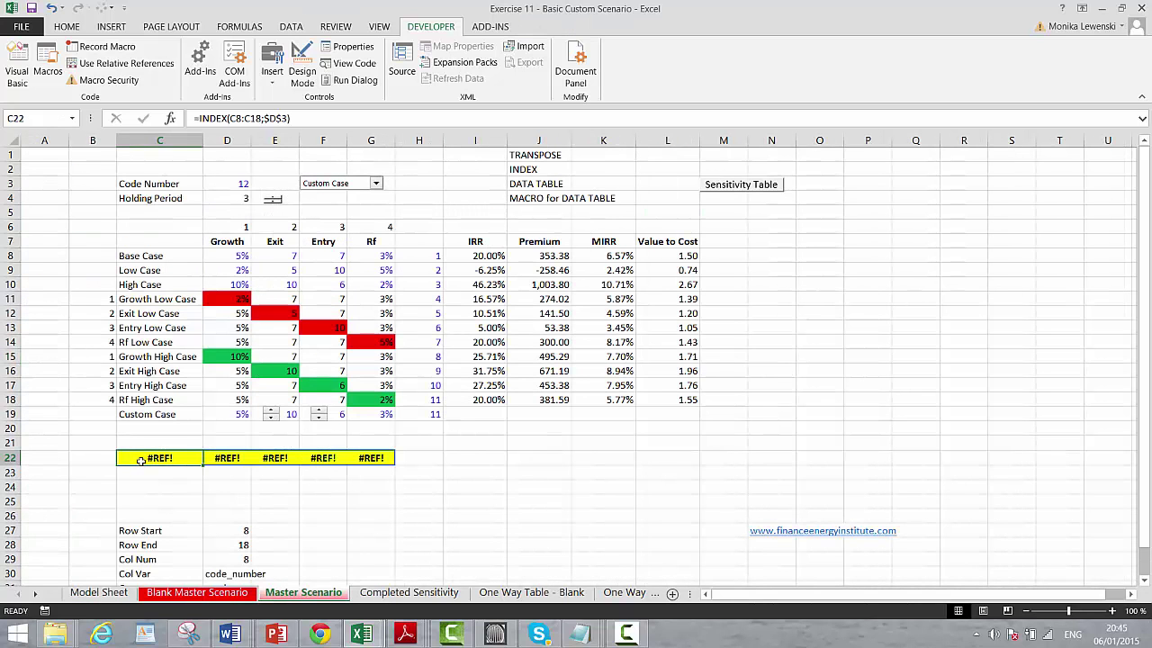
double_click(141, 461)
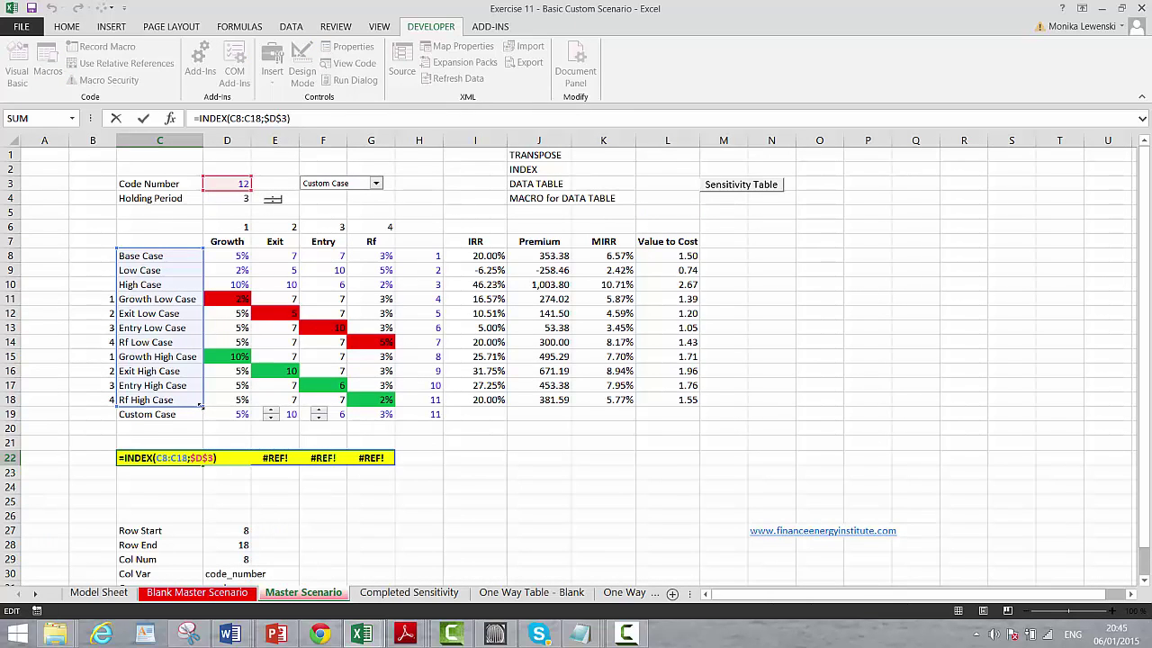
drag(204, 407, 200, 414)
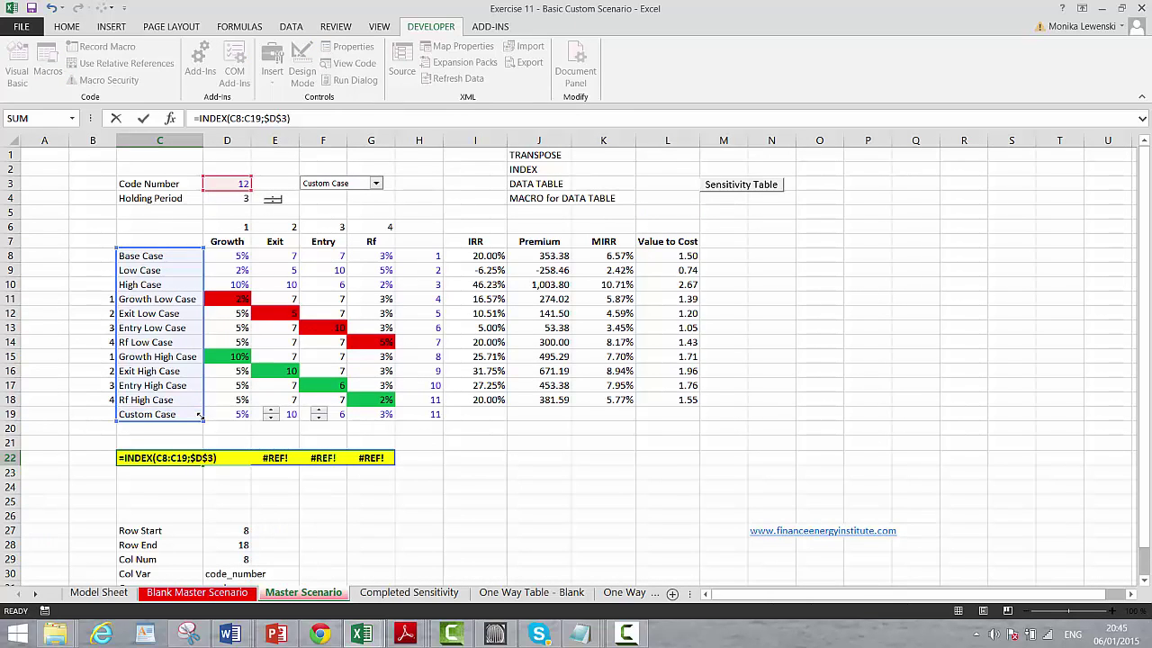
key(Return)
Extend the INDEX range of the active Growth value in D22 to D8:D19
key(Up)
key(Right)
key(F2)
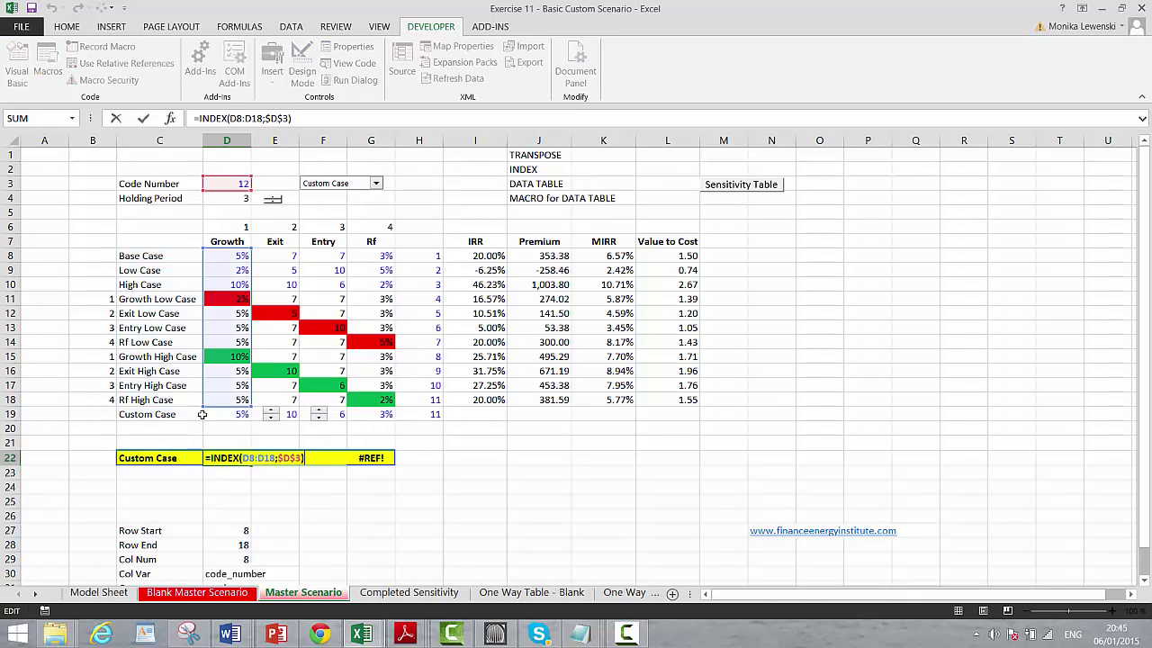
drag(249, 408, 251, 416)
key(Return)
Extend the INDEX range of the active Exit value in E22 to E8:E19
key(Down)
key(Up)
key(Up)
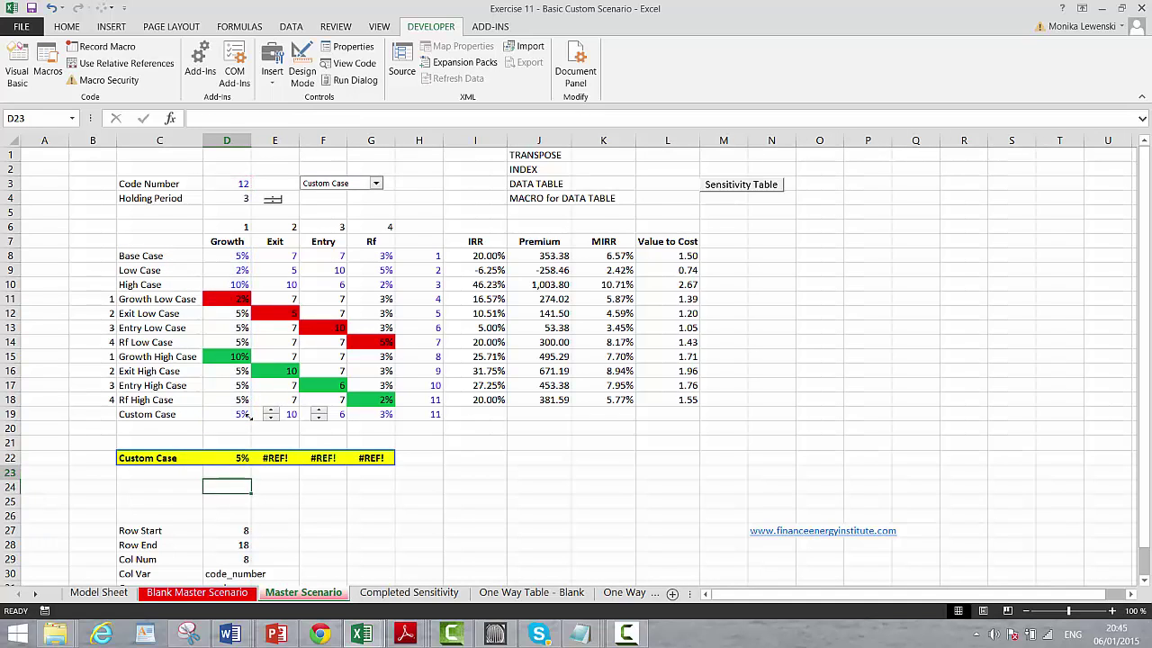
key(Right)
key(F2)
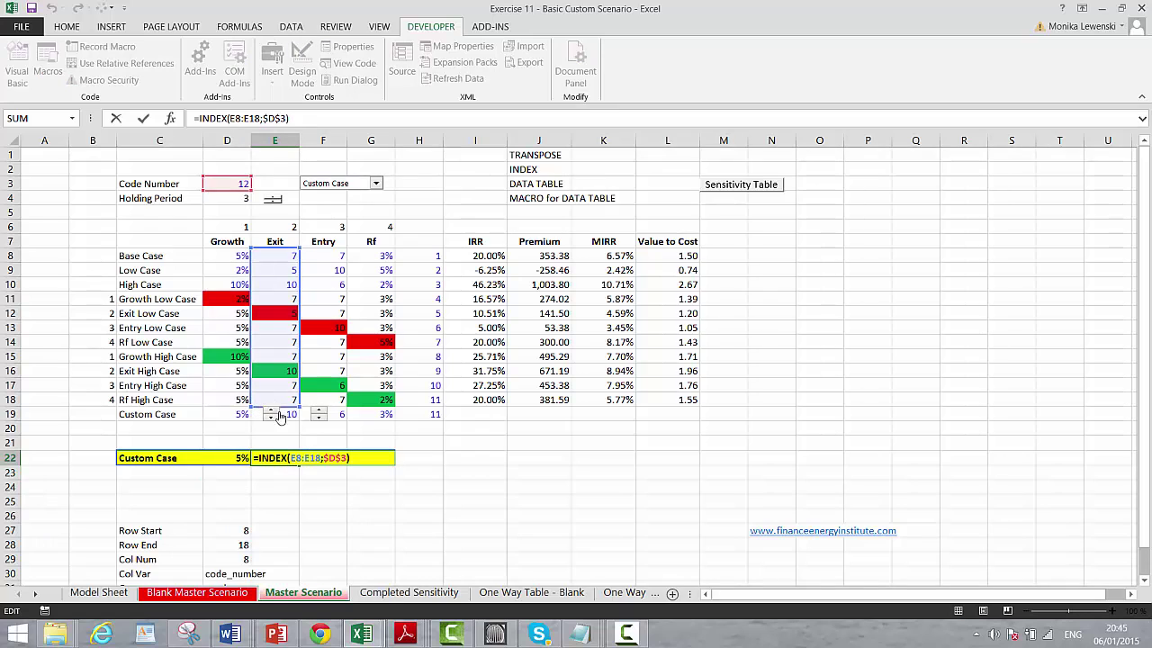
drag(297, 408, 298, 415)
key(Return)
Extend the INDEX range of the active Entry value in F22 to F8:F19
key(Down)
key(Up)
key(Up)
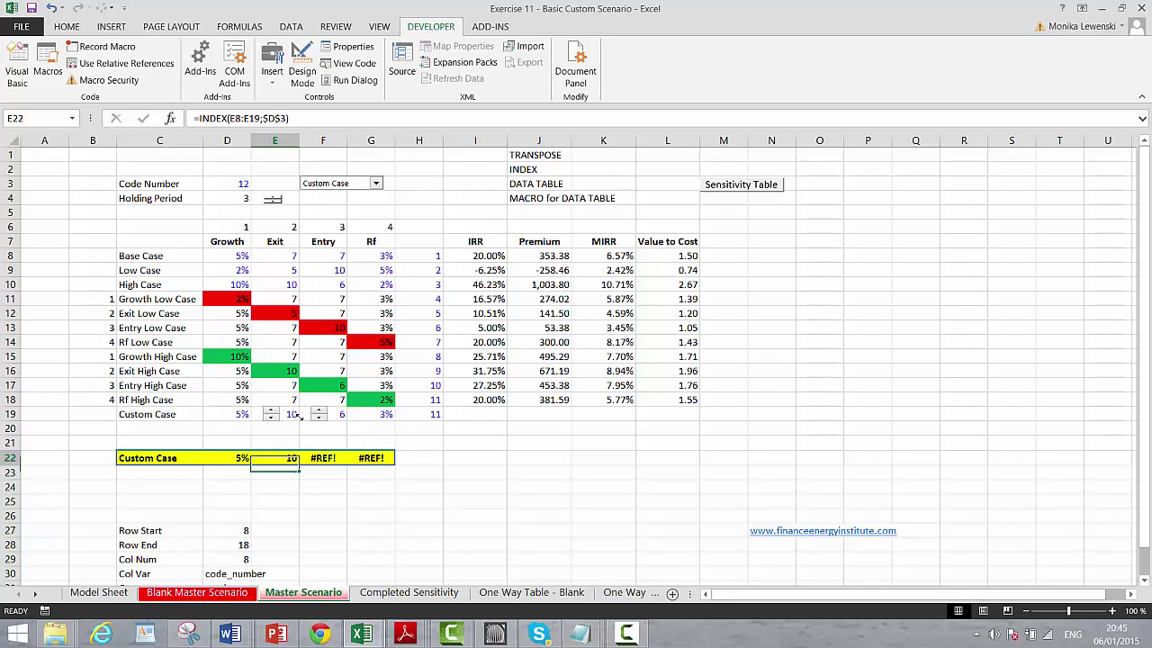
key(Right)
key(F2)
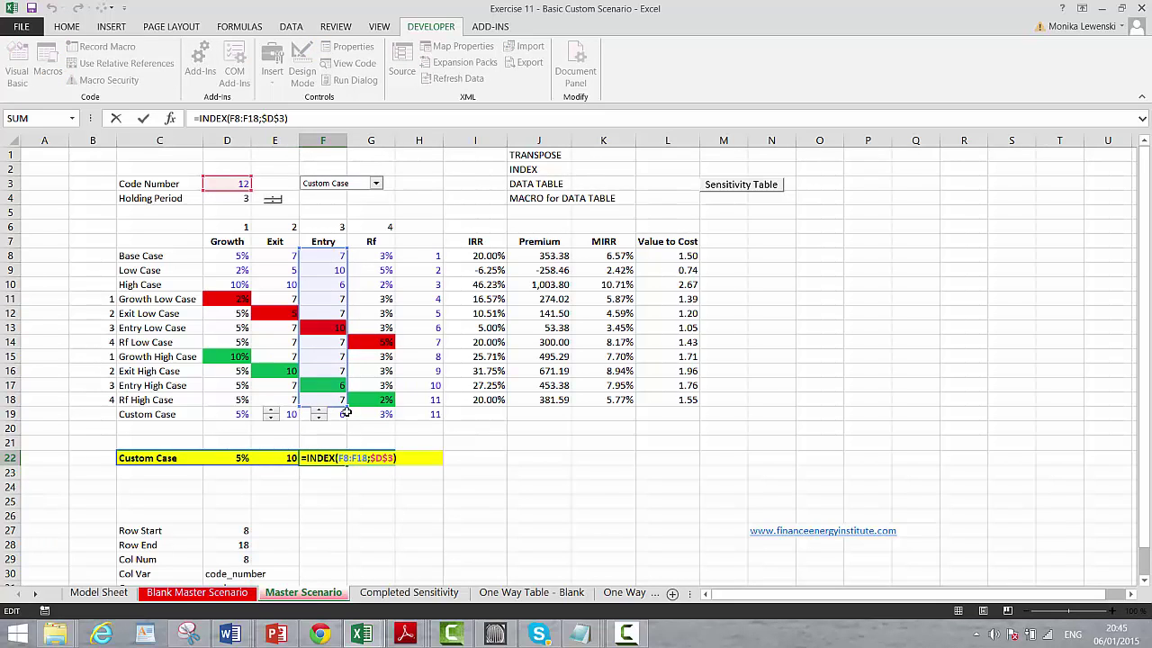
drag(346, 406, 346, 416)
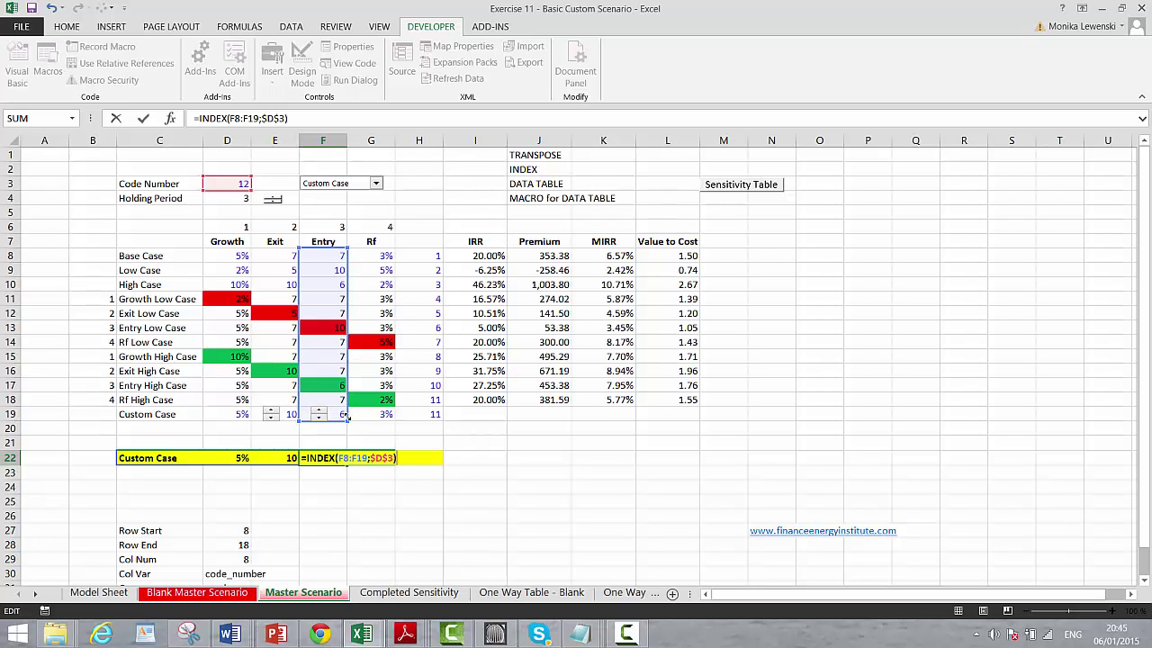
key(Return)
Extend the INDEX range of the active Rf value in G22 to G8:G19
key(Up)
key(Right)
key(F2)
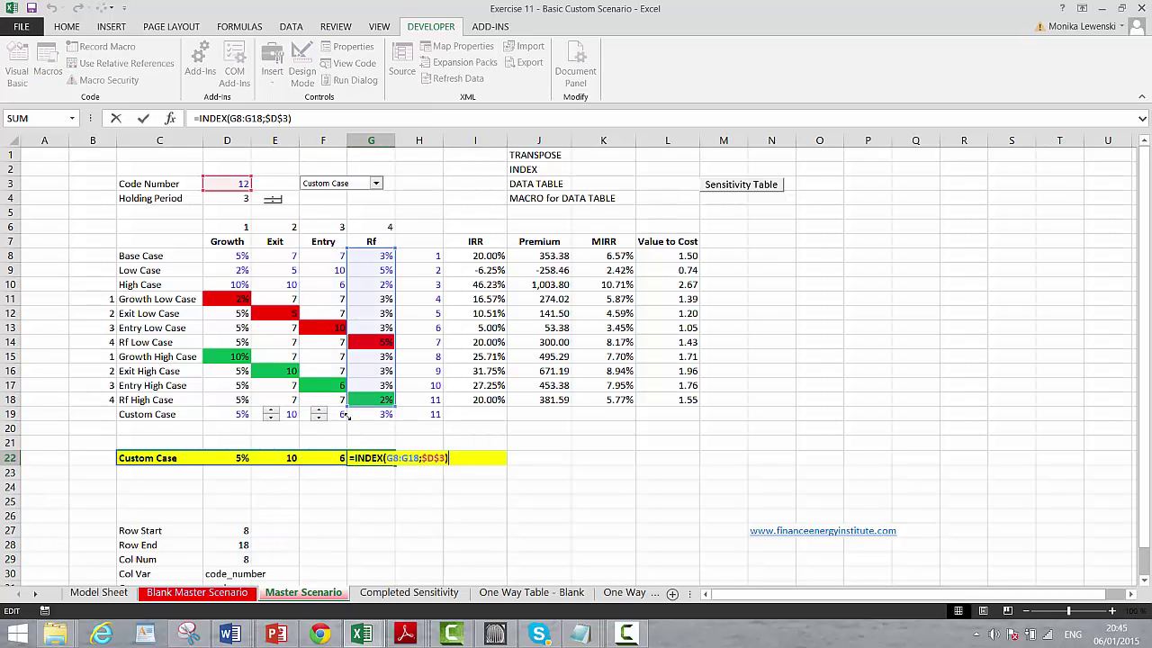
drag(394, 407, 394, 416)
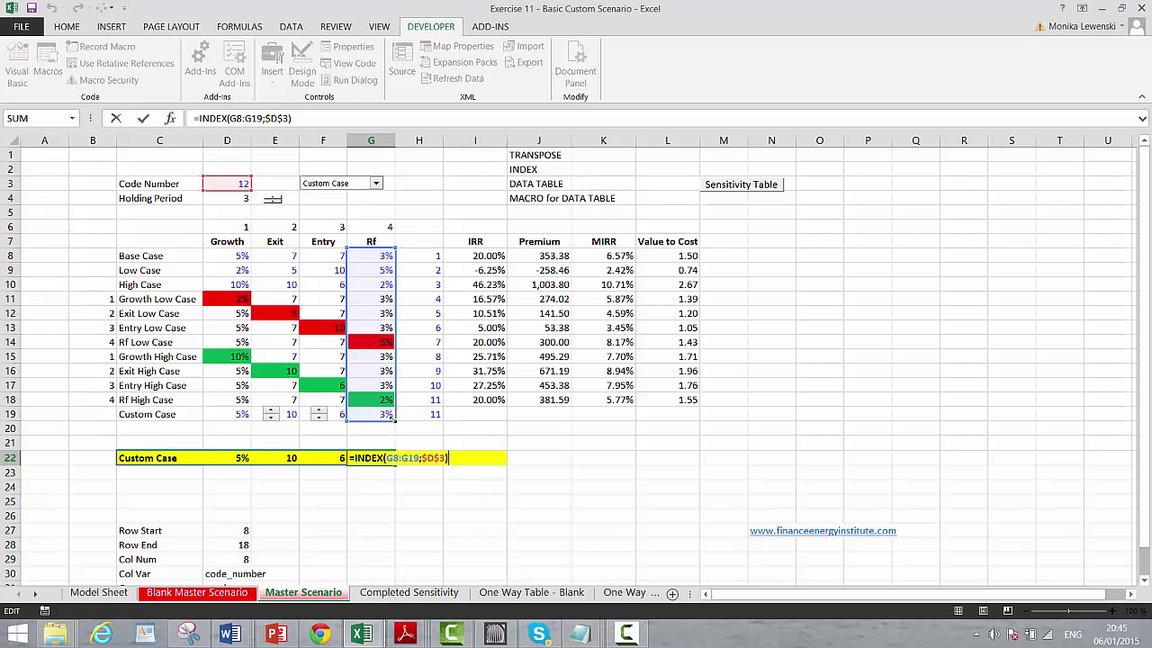
key(Return)
Set the Custom Case code number in H19 to 12
key(Up)
key(Up)
key(Up)
key(Up)
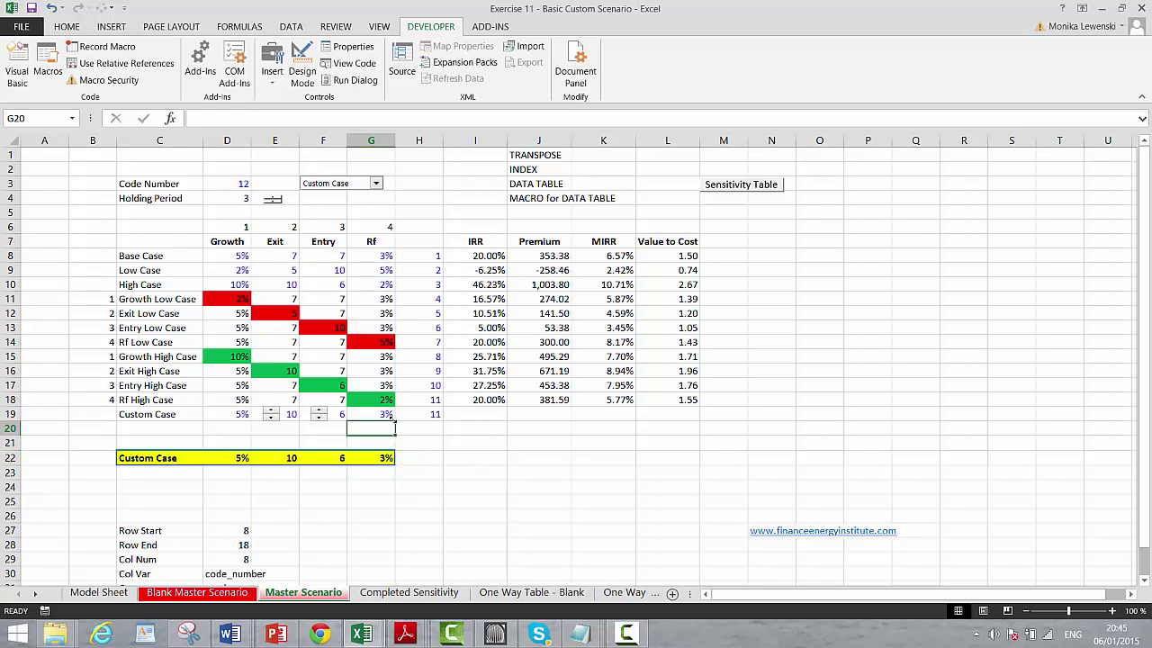
key(Right)
text(12)
key(Return)
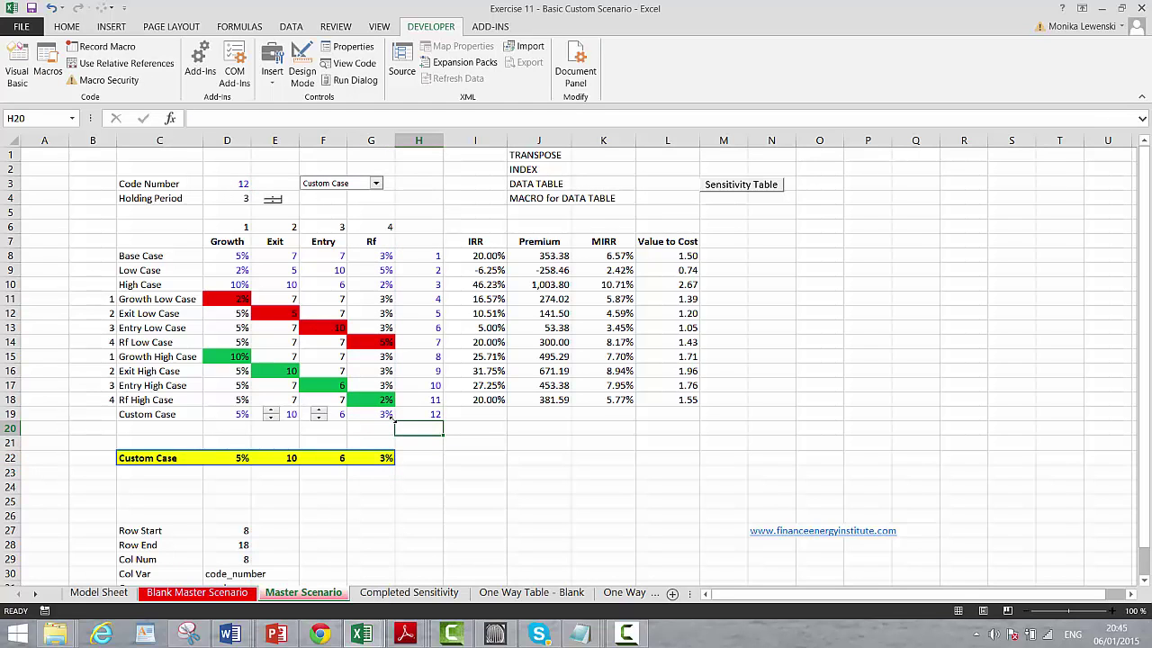
Try the Entry spinner on the Model Sheet in both directions and leave Entry EV/EBITDA at 8
key(ctrl+Page_Up)
key(ctrl+Page_Up)
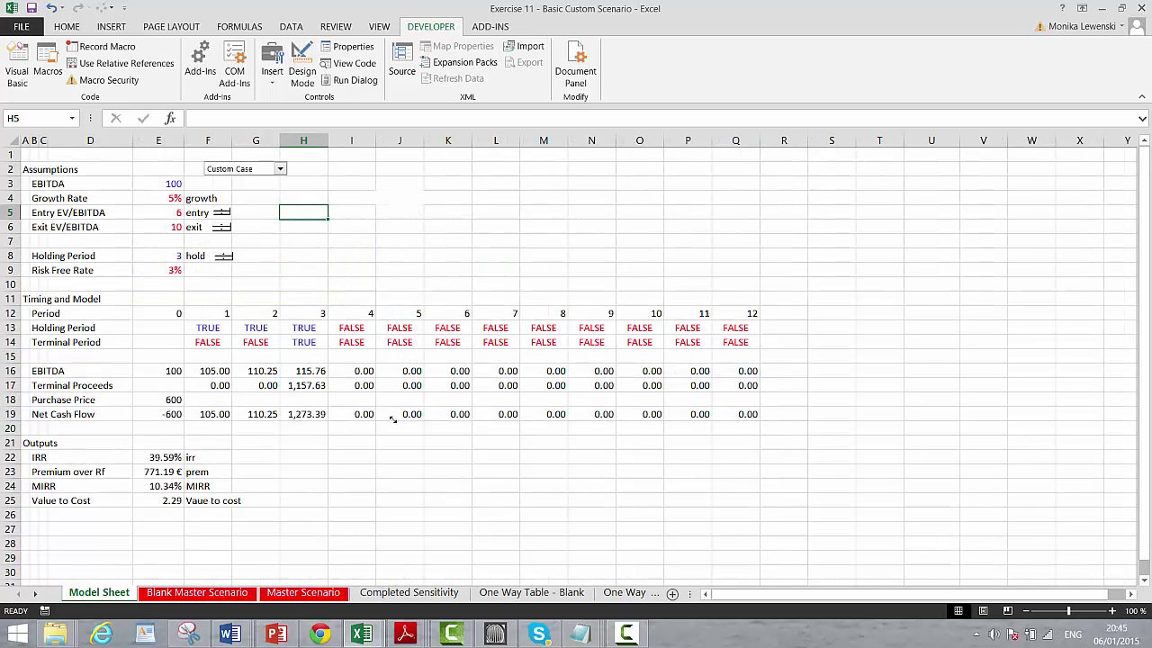
click(225, 212)
click(225, 212)
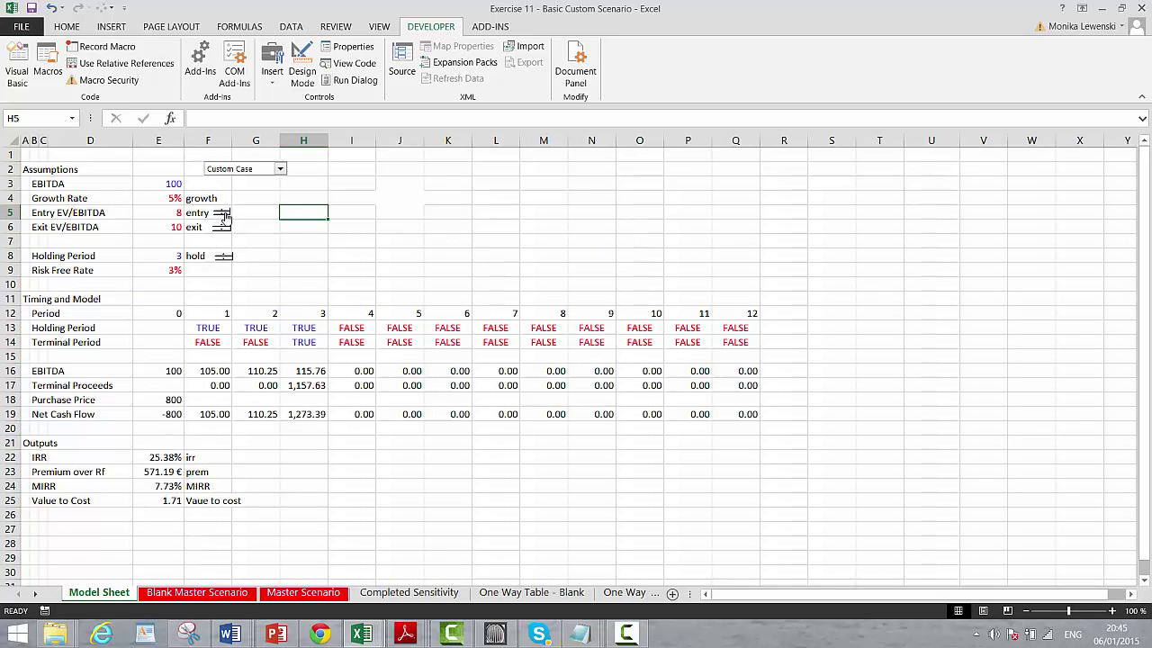
click(223, 220)
click(224, 214)
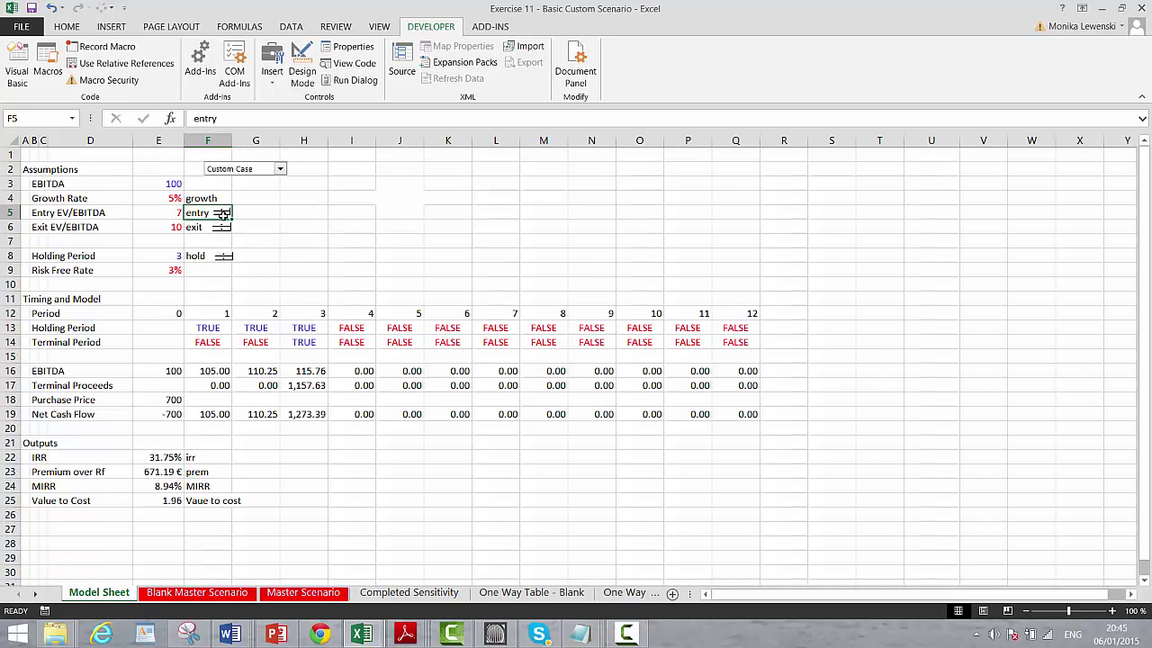
click(223, 220)
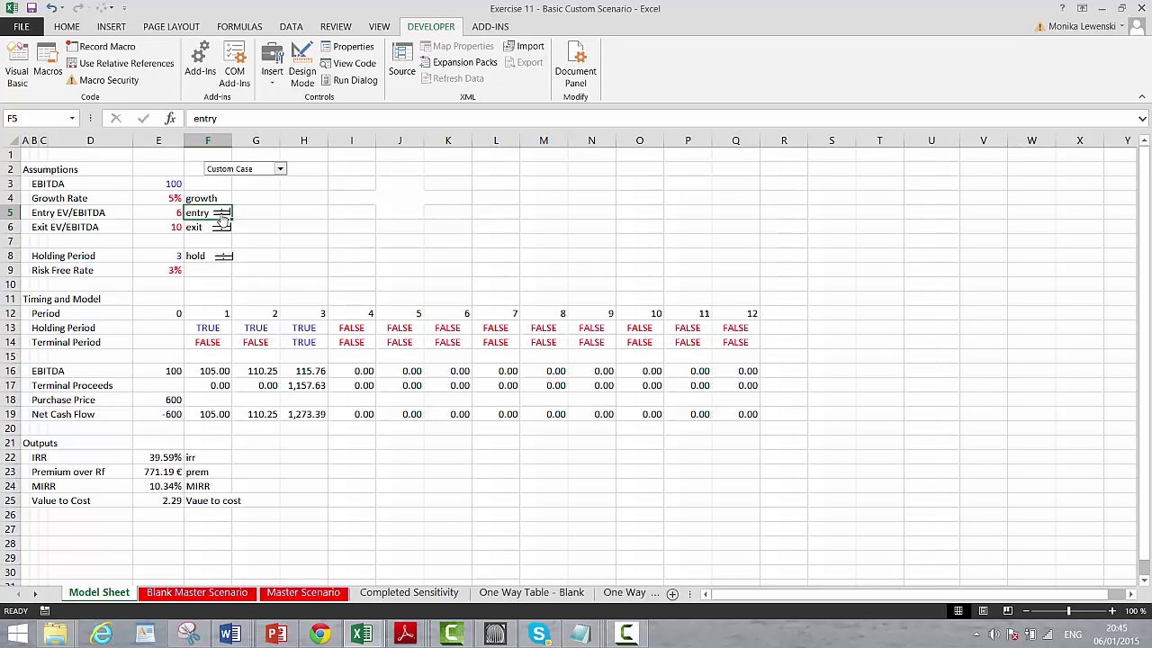
click(223, 210)
click(224, 211)
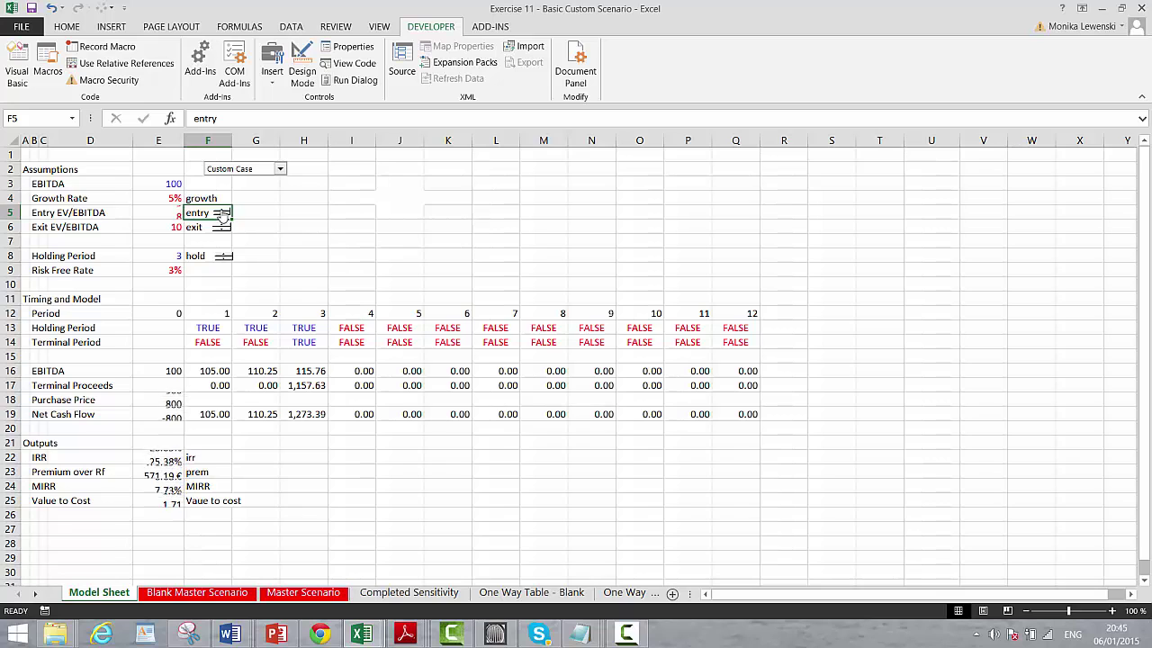
click(223, 210)
click(223, 211)
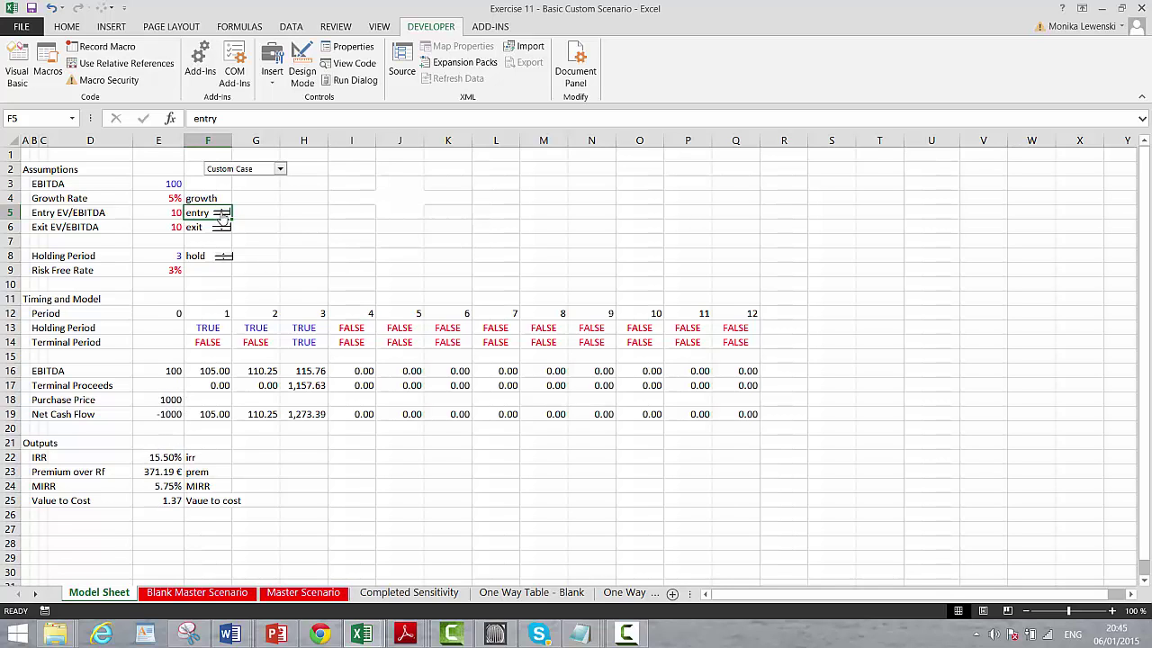
click(223, 219)
click(223, 219)
click(261, 212)
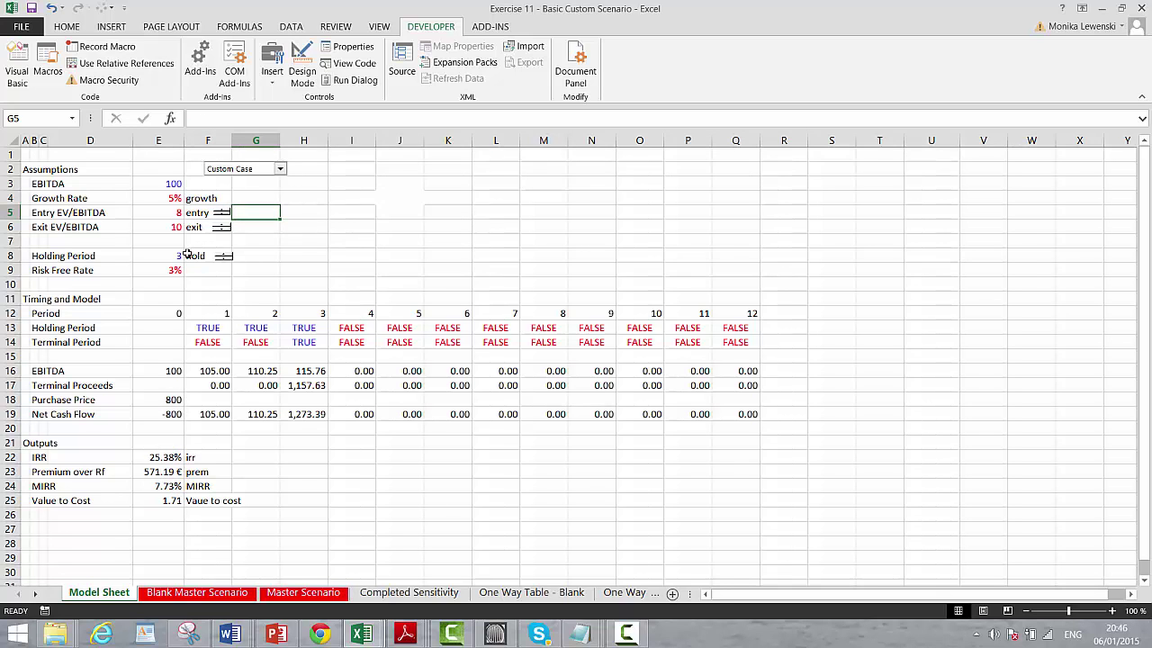
Duplicate the Custom Case Exit spinner on Master Scenario into the Growth cell D19
key(ctrl+Page_Down)
key(ctrl+Page_Down)
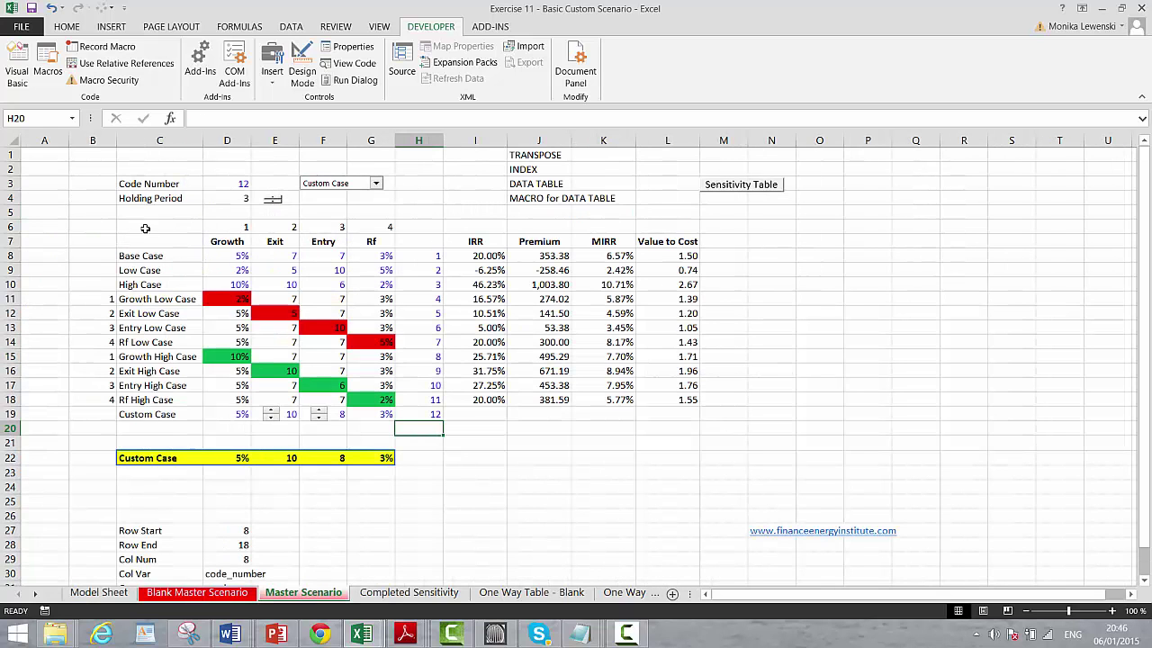
click(223, 413)
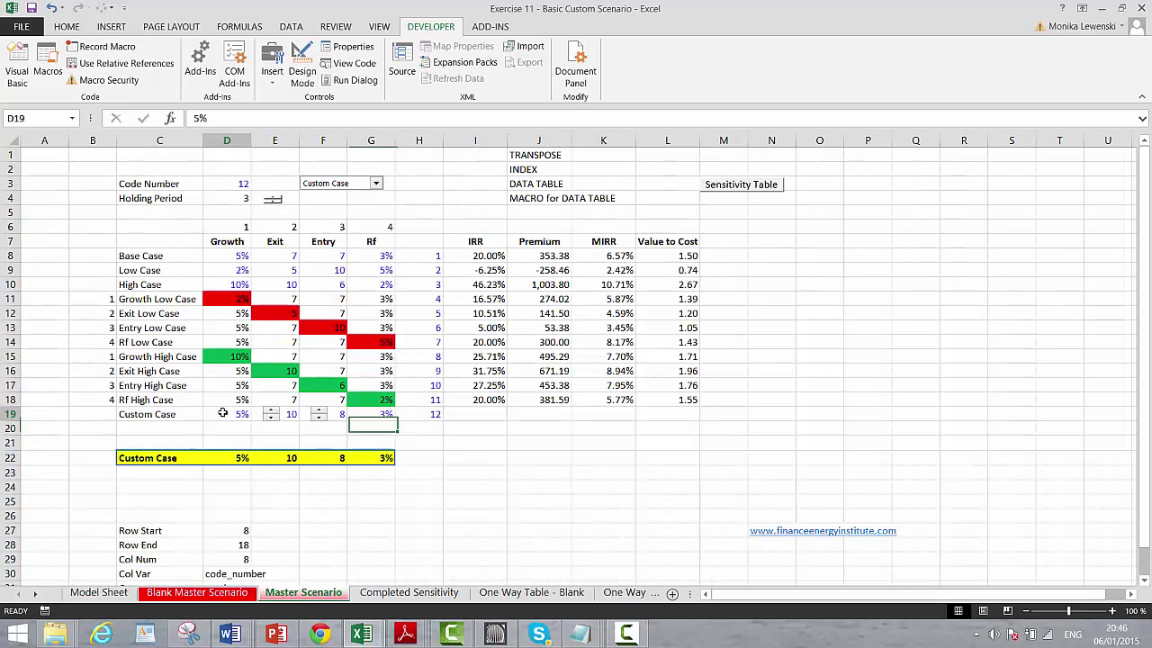
right_click(270, 414)
click(295, 445)
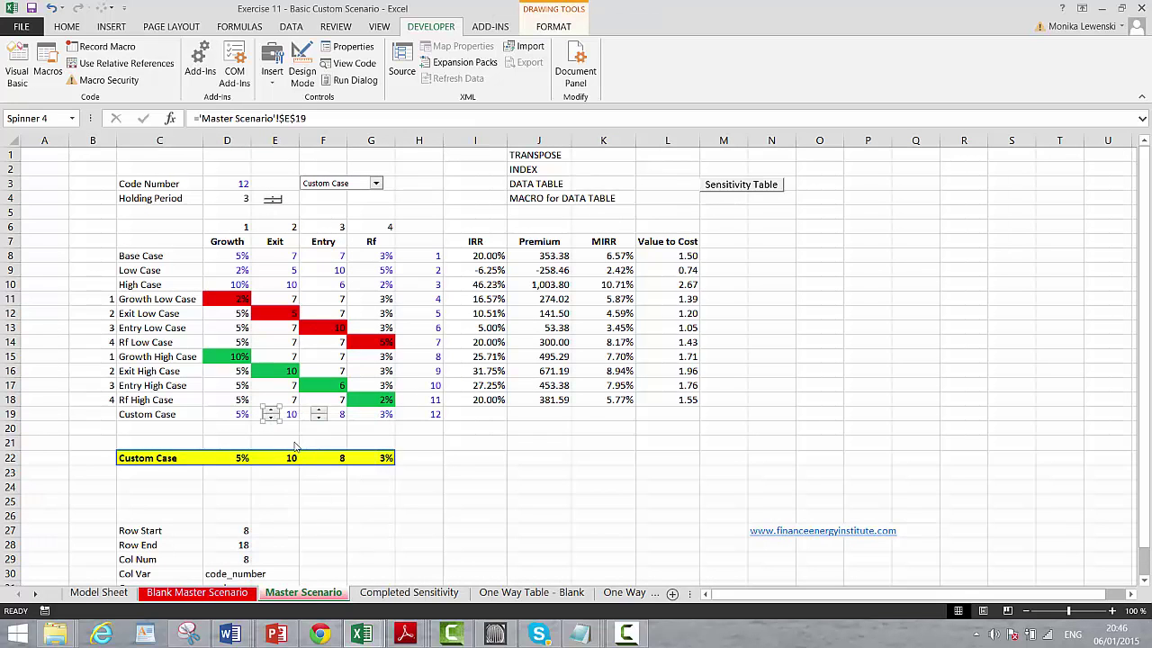
click(221, 413)
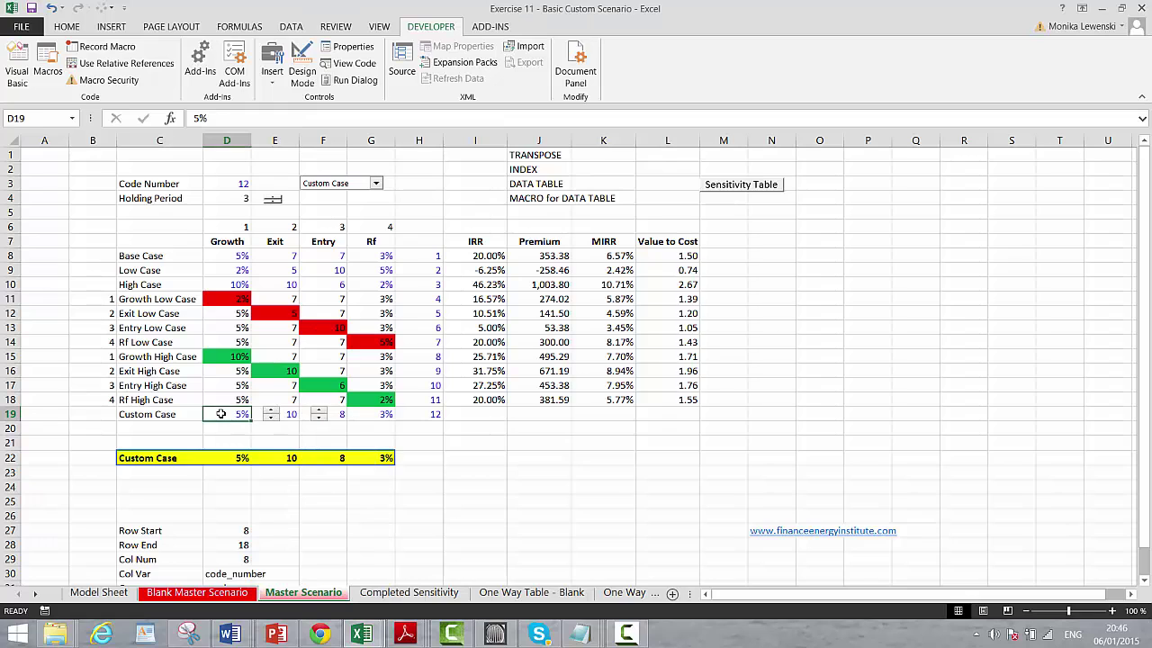
key(ctrl+v)
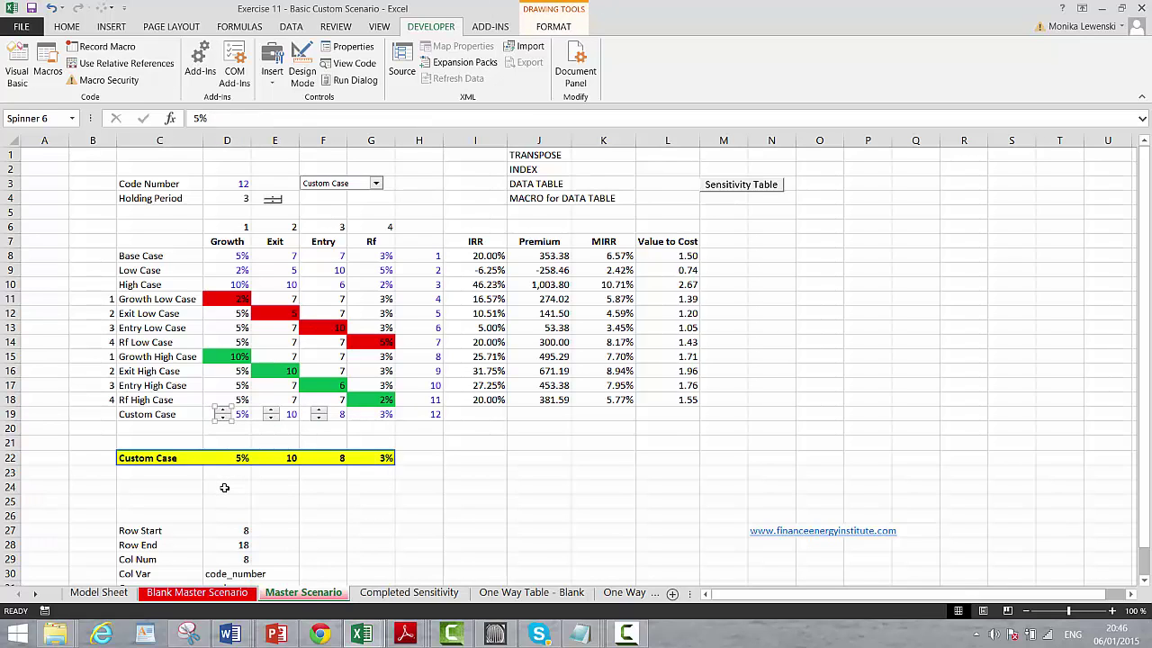
Enter 5 in the empty cell D24 below the active-scenario row
click(224, 487)
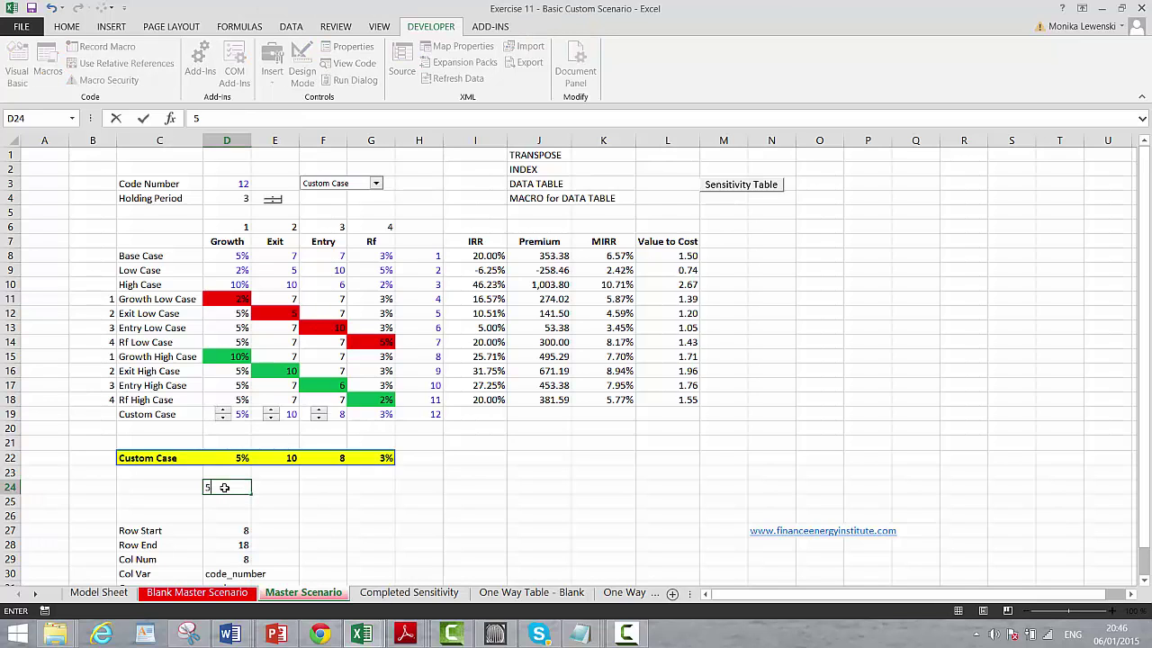
text(5)
key(ctrl+Return)
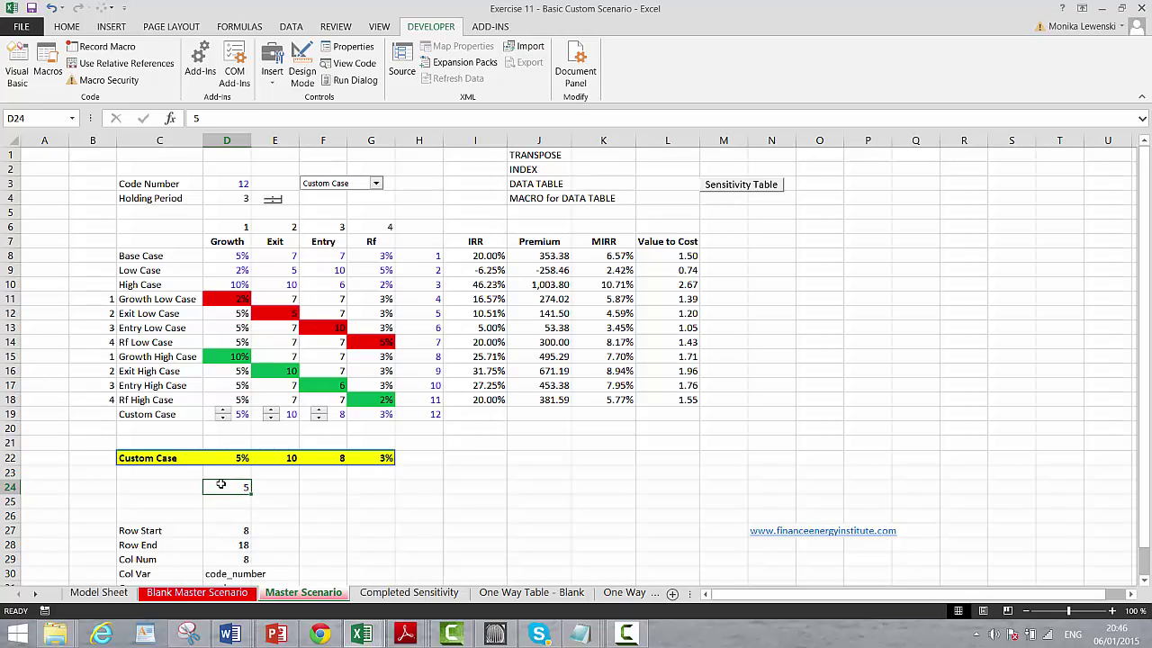
Configure the Custom Case Growth spinner with minimum 0, maximum 30, increment 1 and a cell link to D24 on Master Scenario
right_click(219, 412)
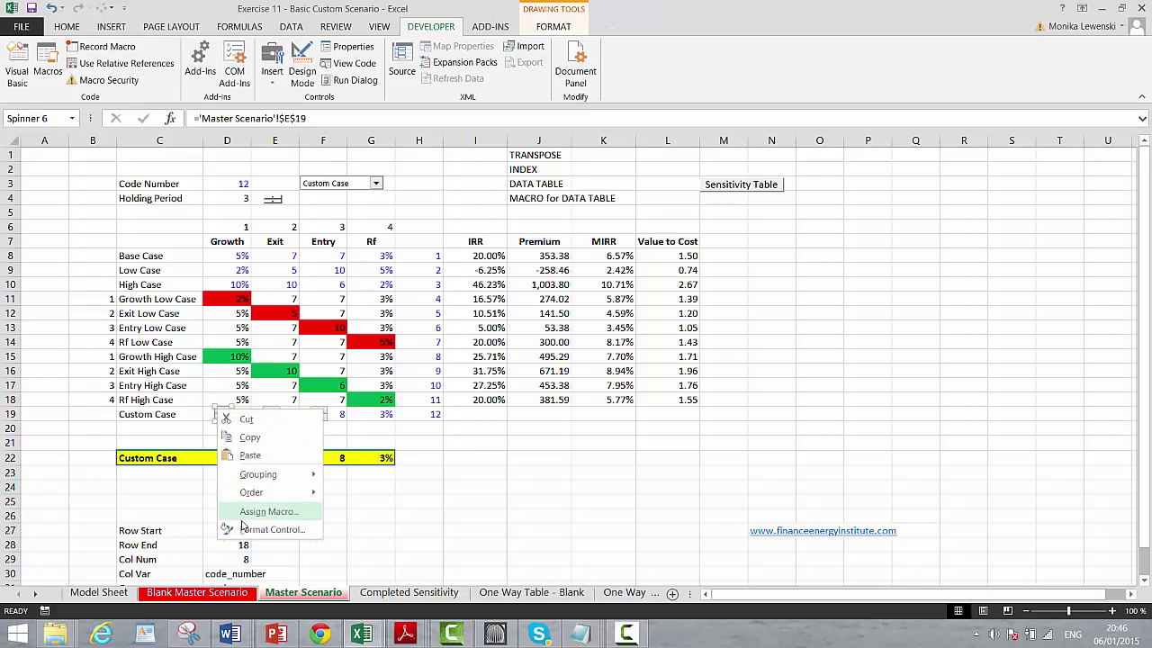
click(252, 529)
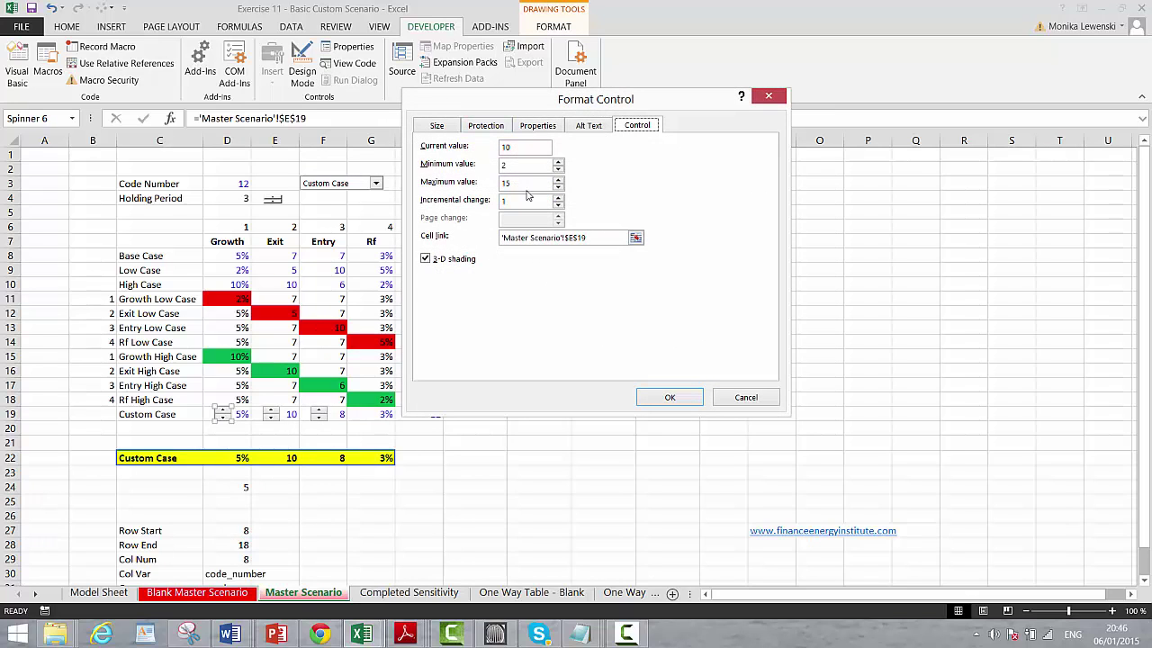
click(511, 164)
click(636, 238)
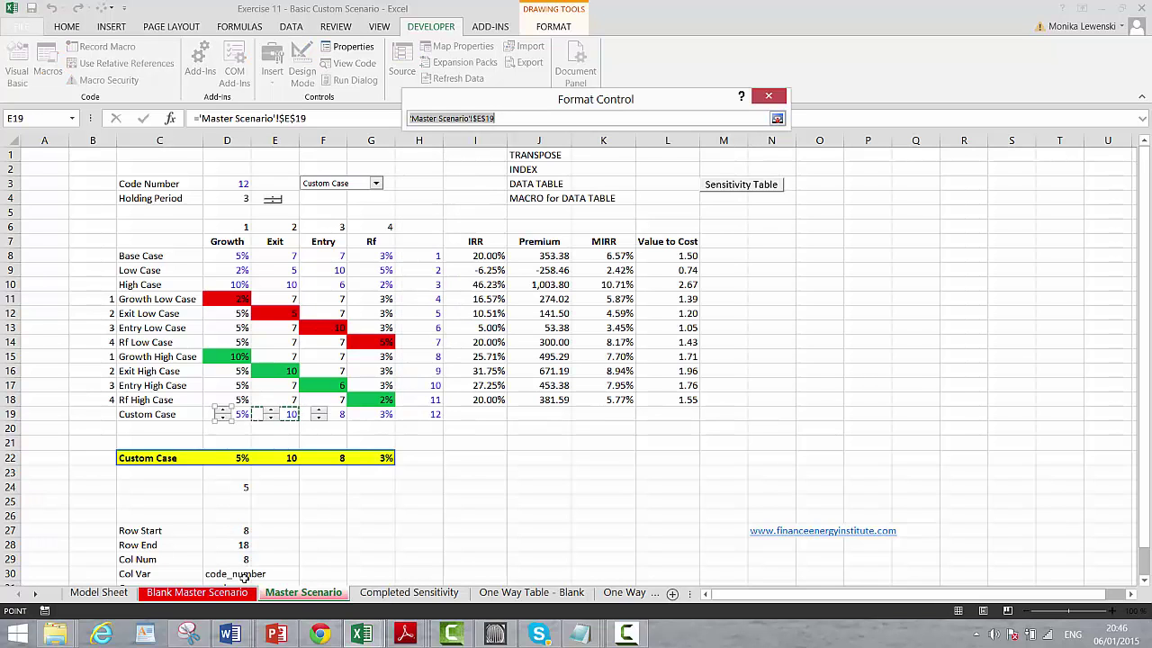
click(225, 597)
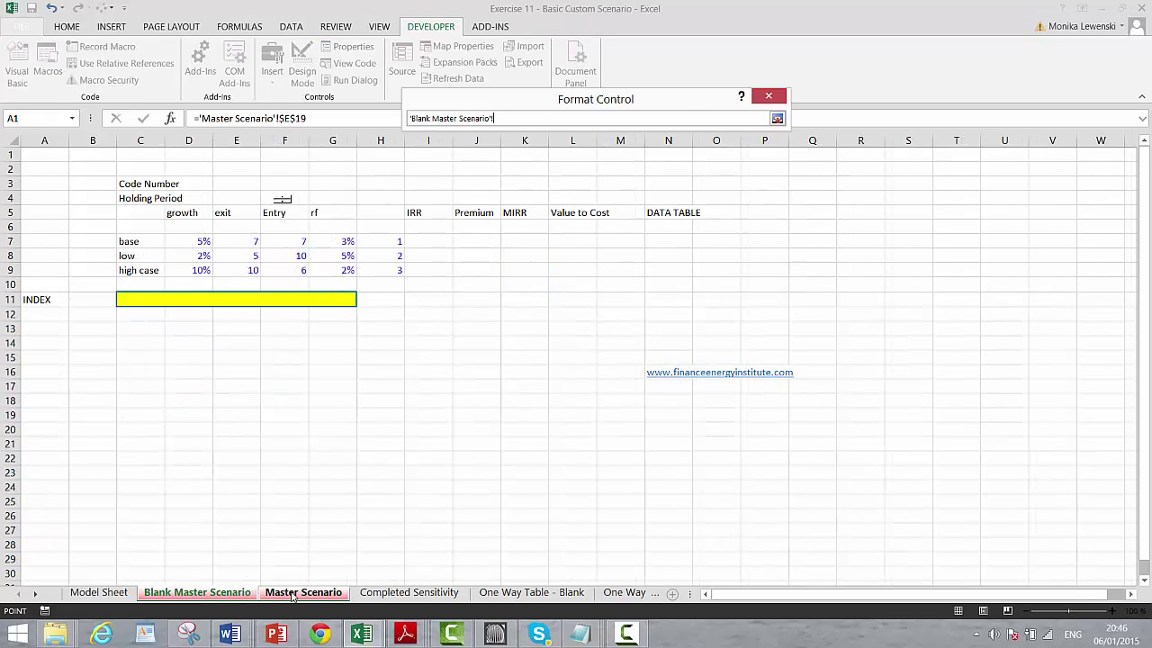
click(292, 594)
click(236, 486)
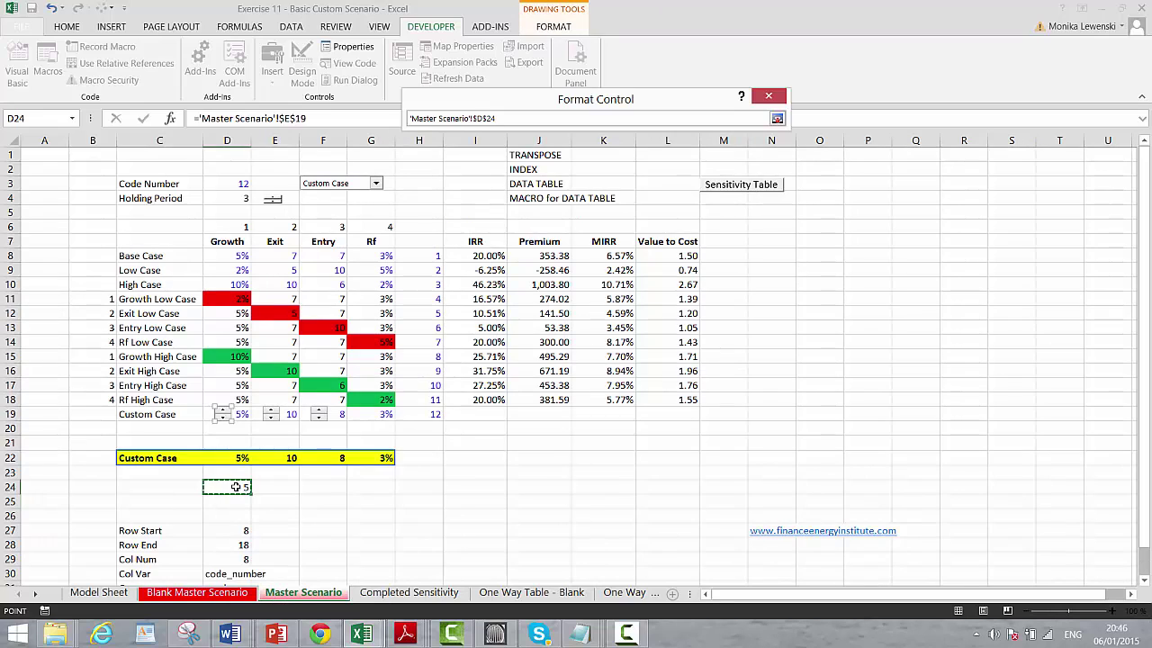
key(Return)
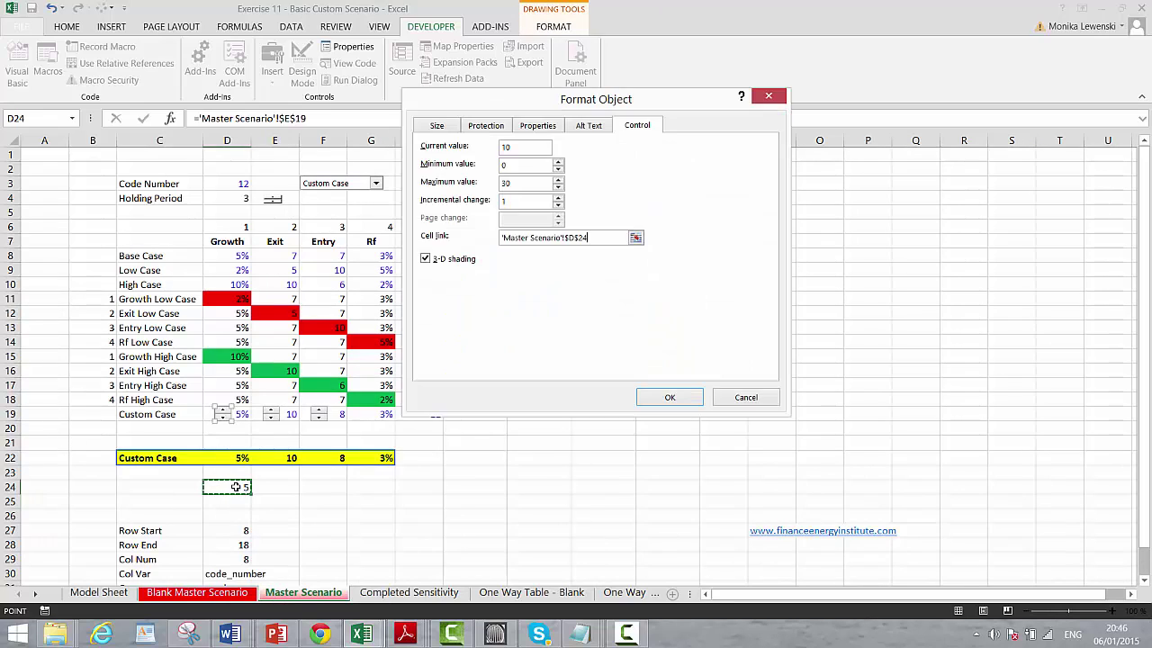
click(668, 397)
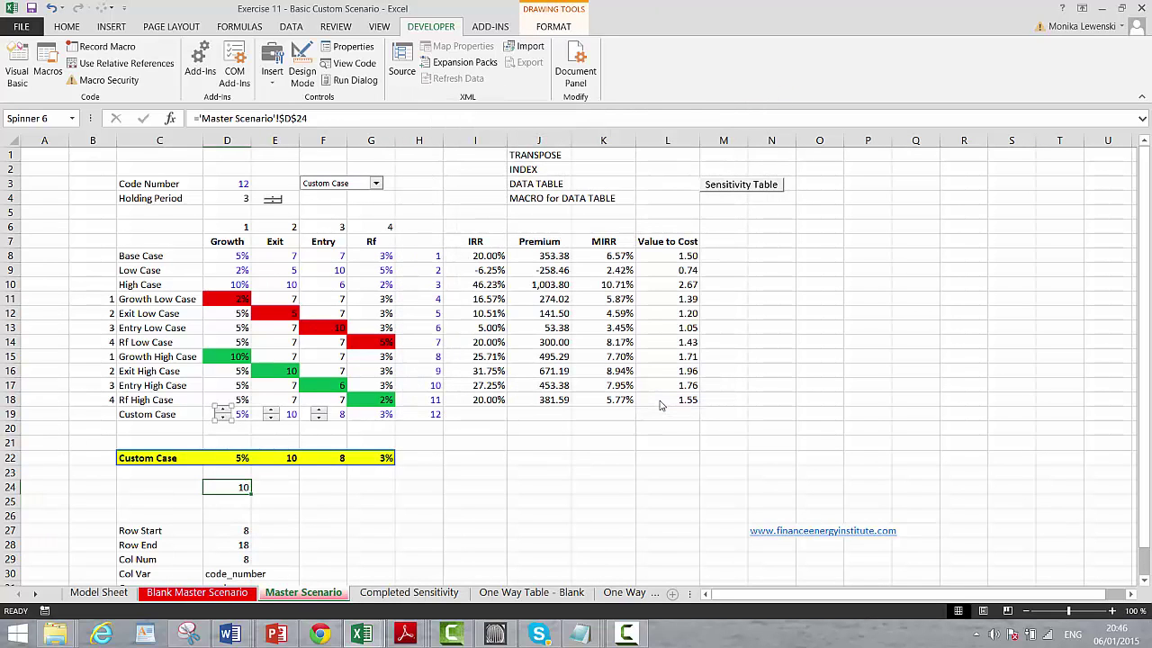
Enter the formula =D24-10 in the Custom Case Growth cell D19
click(253, 428)
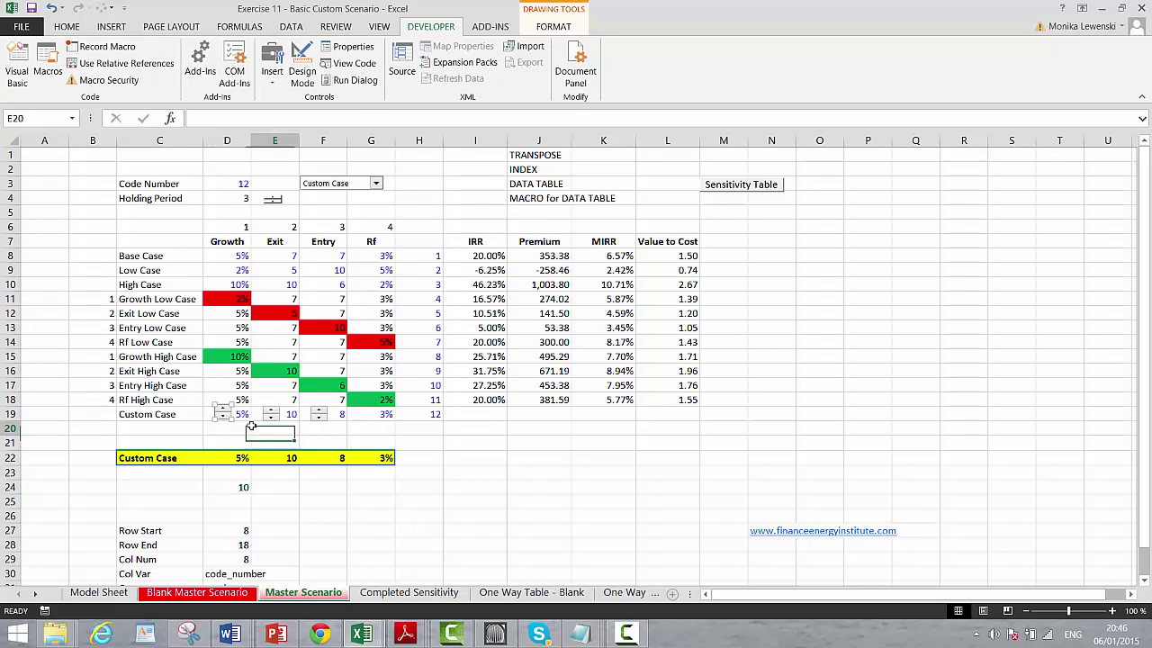
click(247, 419)
text(=)
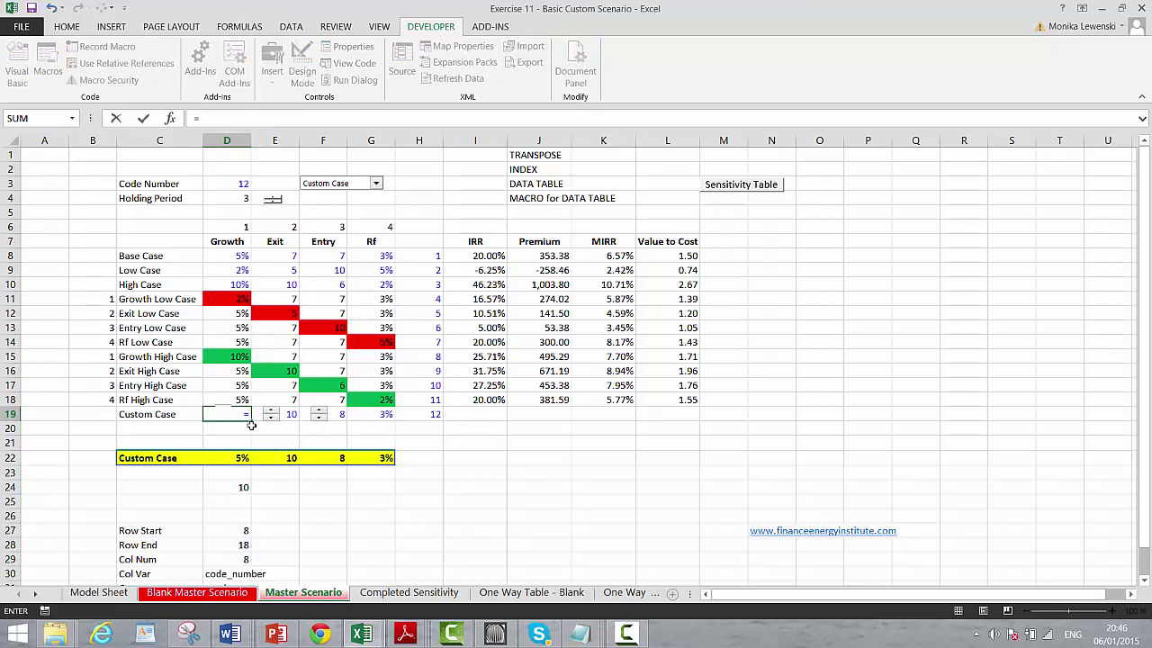
key(Down)
key(Down)
key(Down)
key(Down)
key(Down)
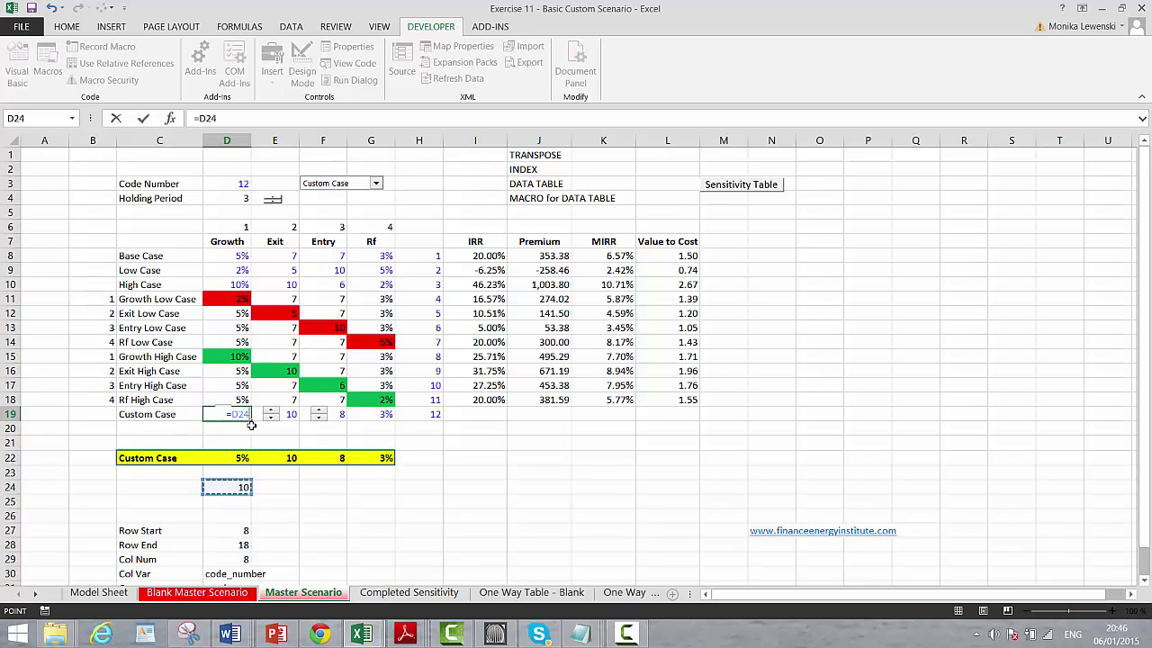
text(-10)
key(ctrl+Return)
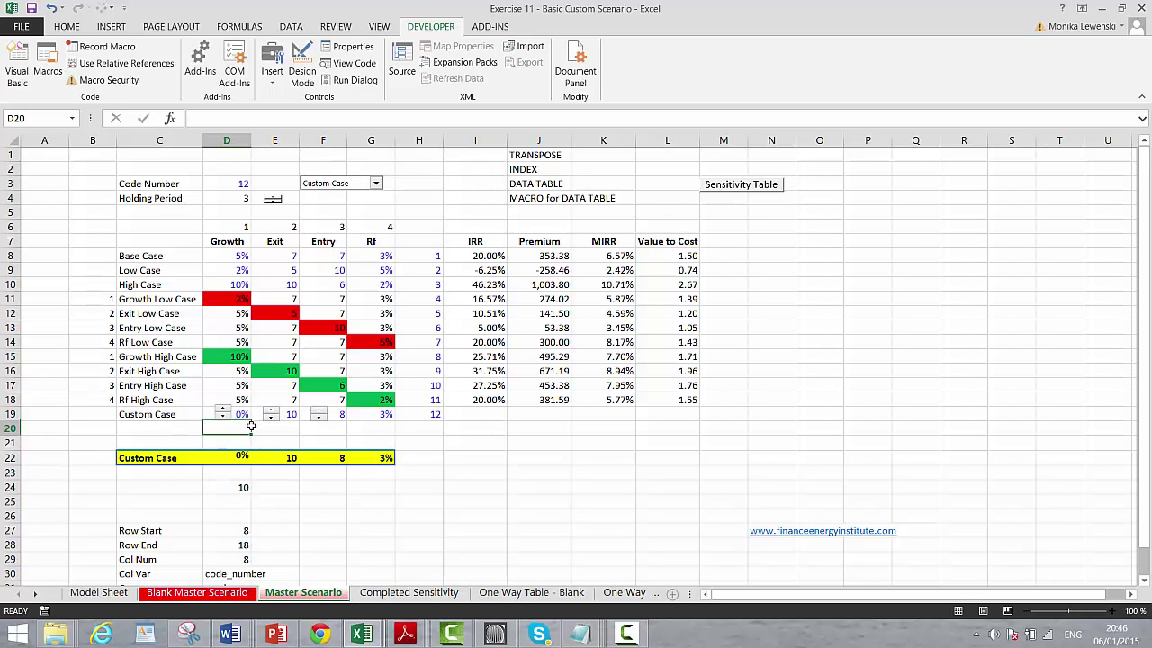
Edit the Growth formula in D19 to =(D24-10)/100 so that it yields a percentage
key(F2)
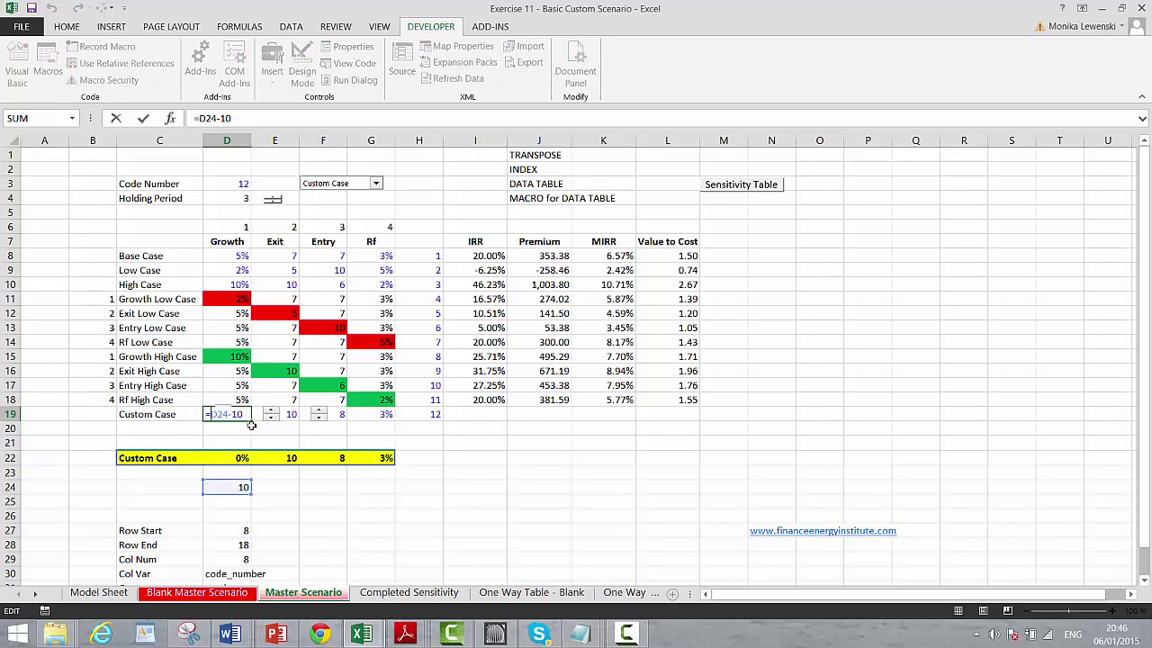
text(()
text()/)
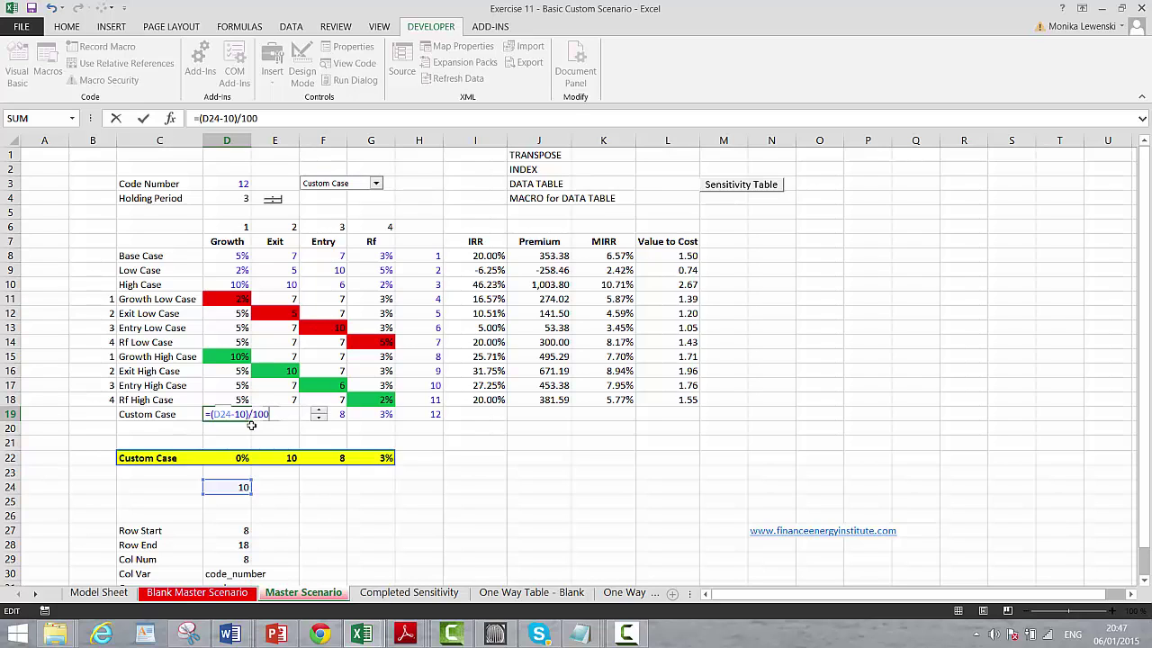
text(100)
key(Return)
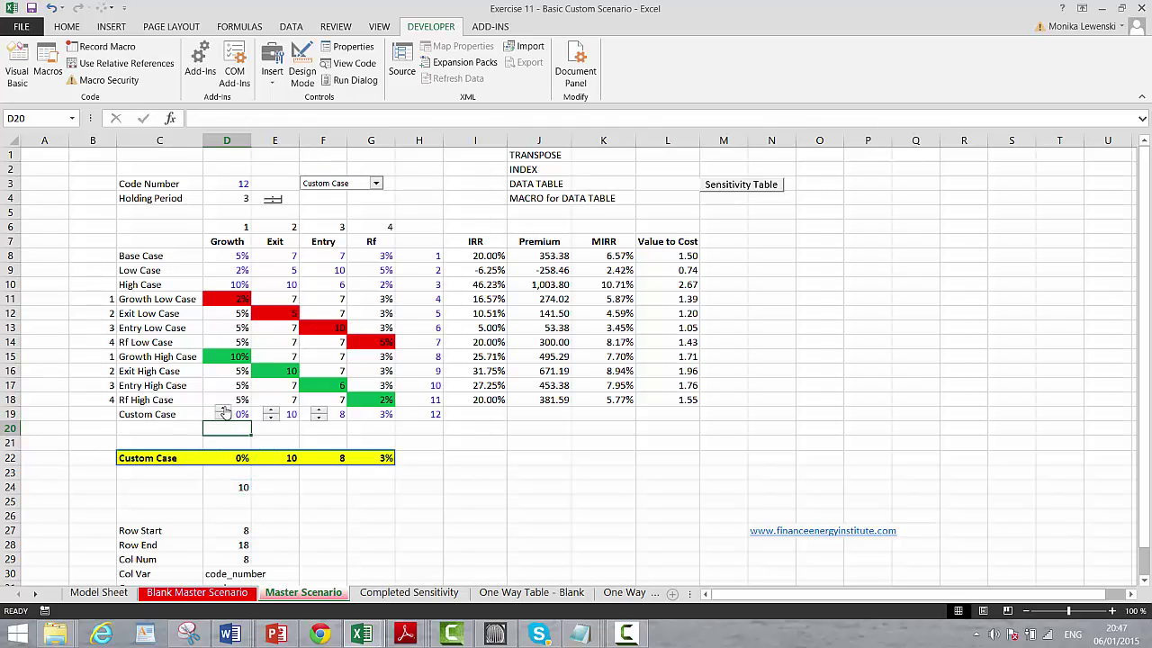
Try the Custom Case Growth spinner in both directions, leave growth at -6%, and check its linked cell D24
click(224, 410)
click(224, 411)
click(224, 410)
click(224, 412)
click(224, 418)
click(224, 418)
click(224, 417)
click(224, 411)
click(224, 411)
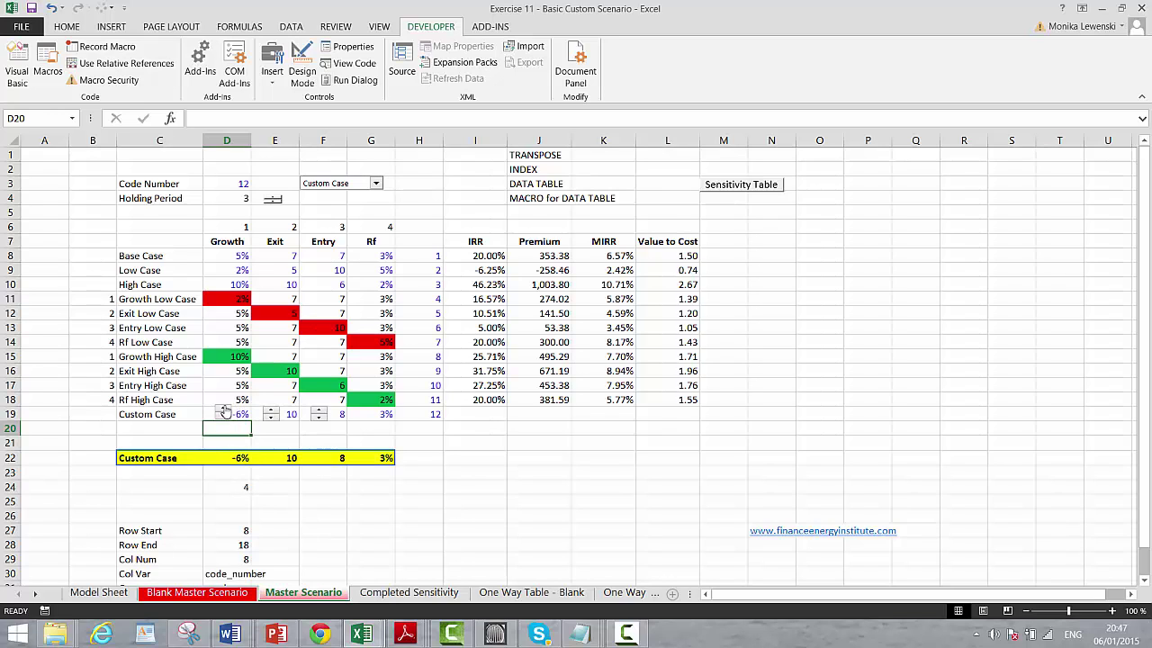
click(227, 484)
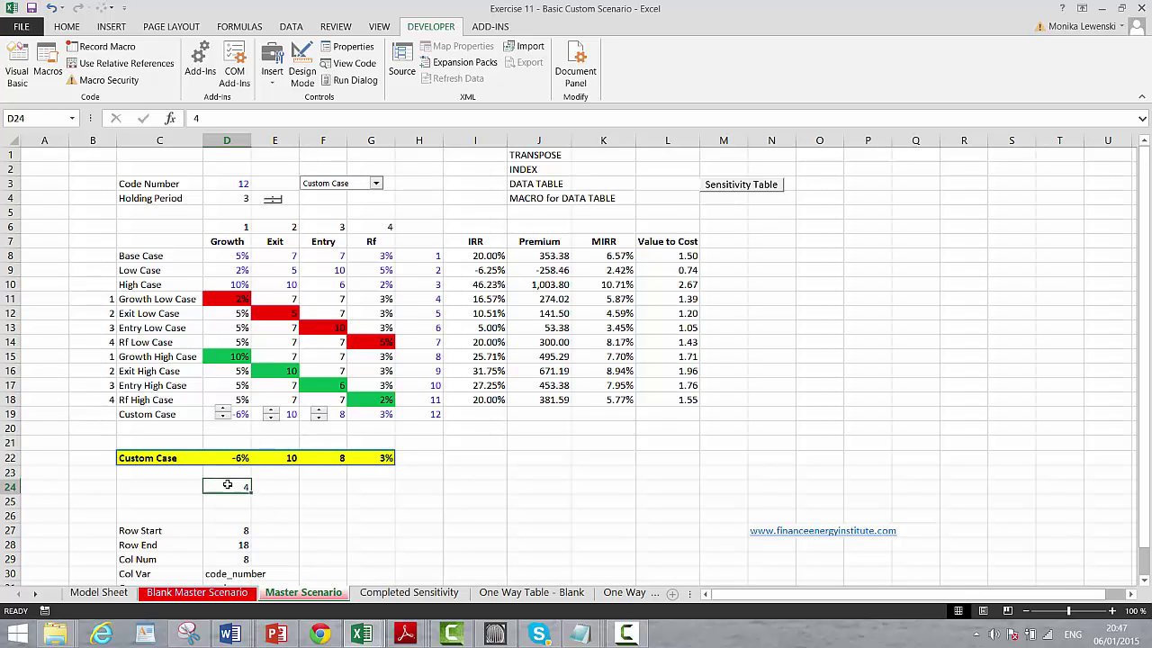
Duplicate the Custom Case Growth spinner and position the copy in the Rf cell G19
right_click(223, 413)
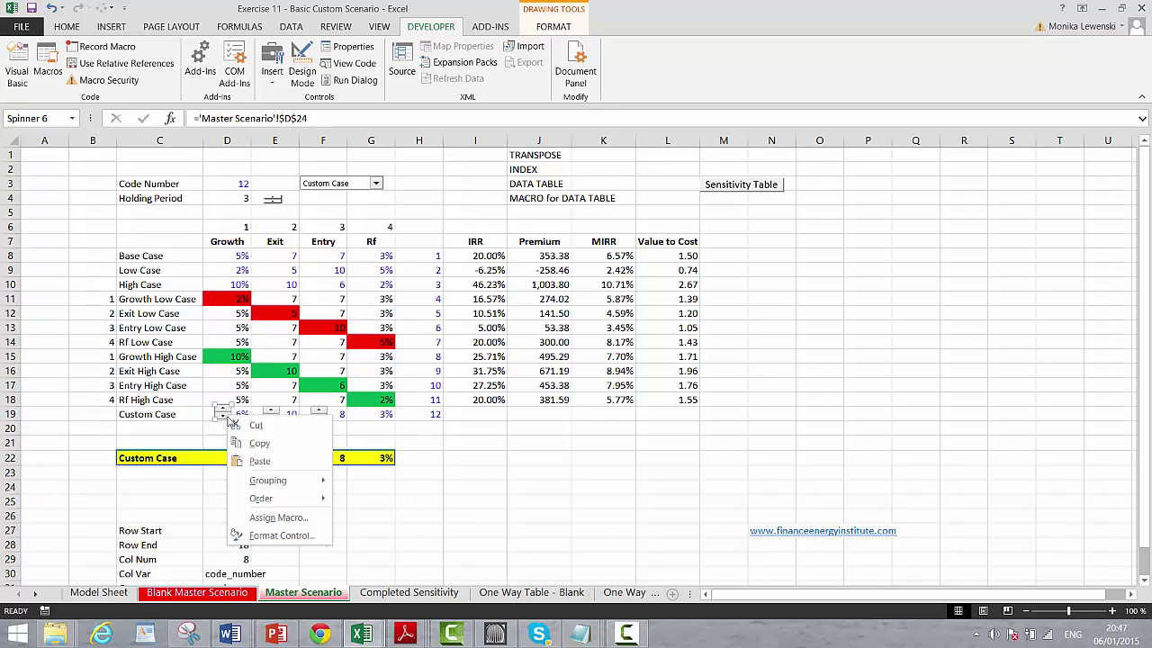
click(255, 445)
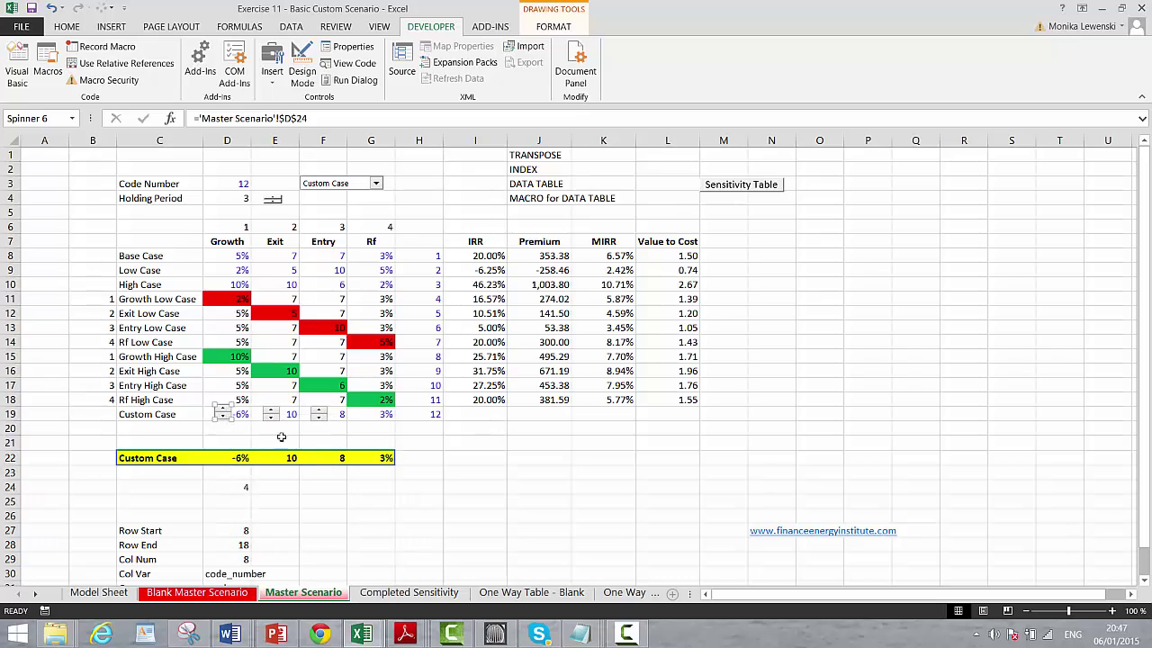
click(361, 413)
key(ctrl+v)
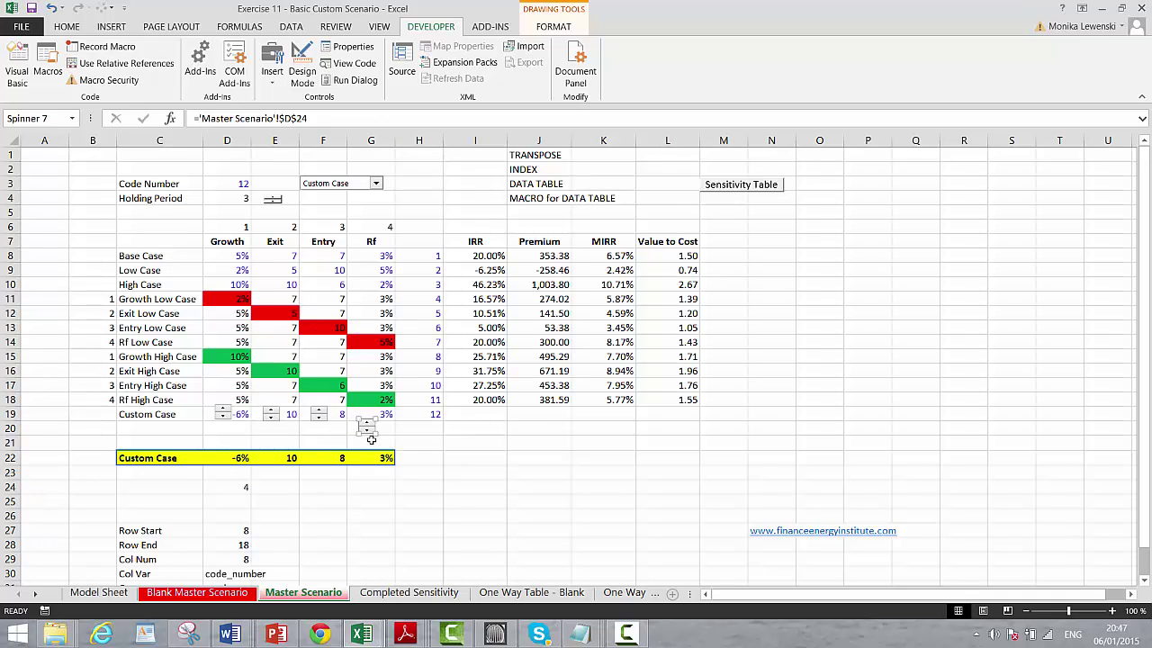
drag(366, 428, 367, 419)
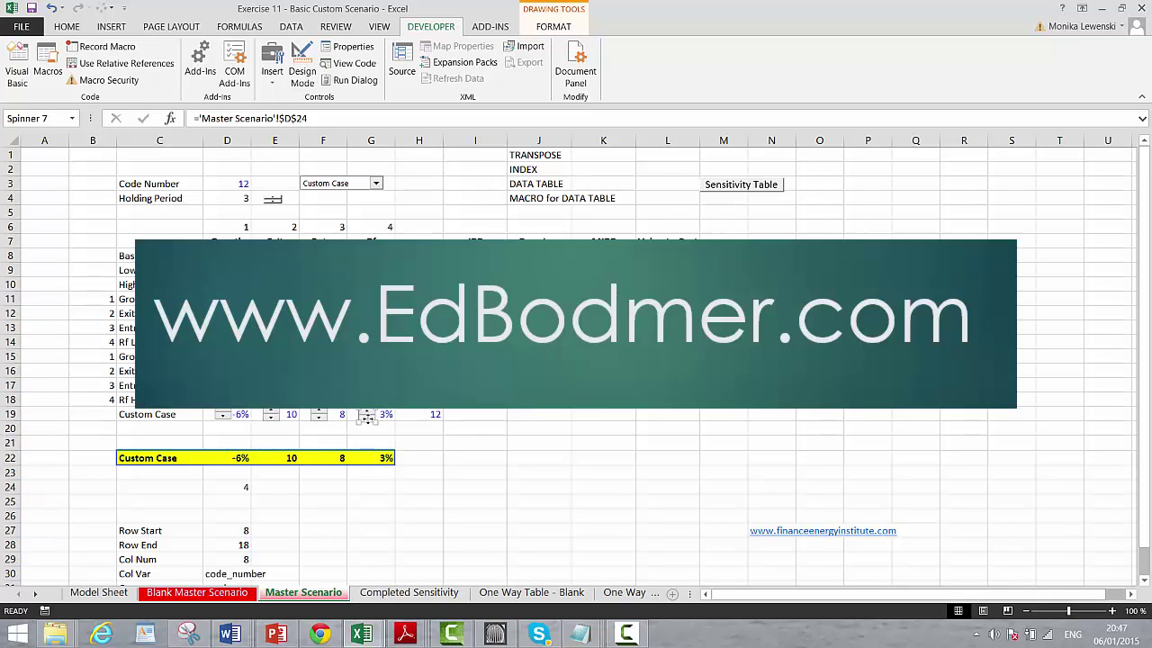
Change the cell link of the Rf spinner to $G$24 on Master Scenario
click(290, 119)
key(BackSpace)
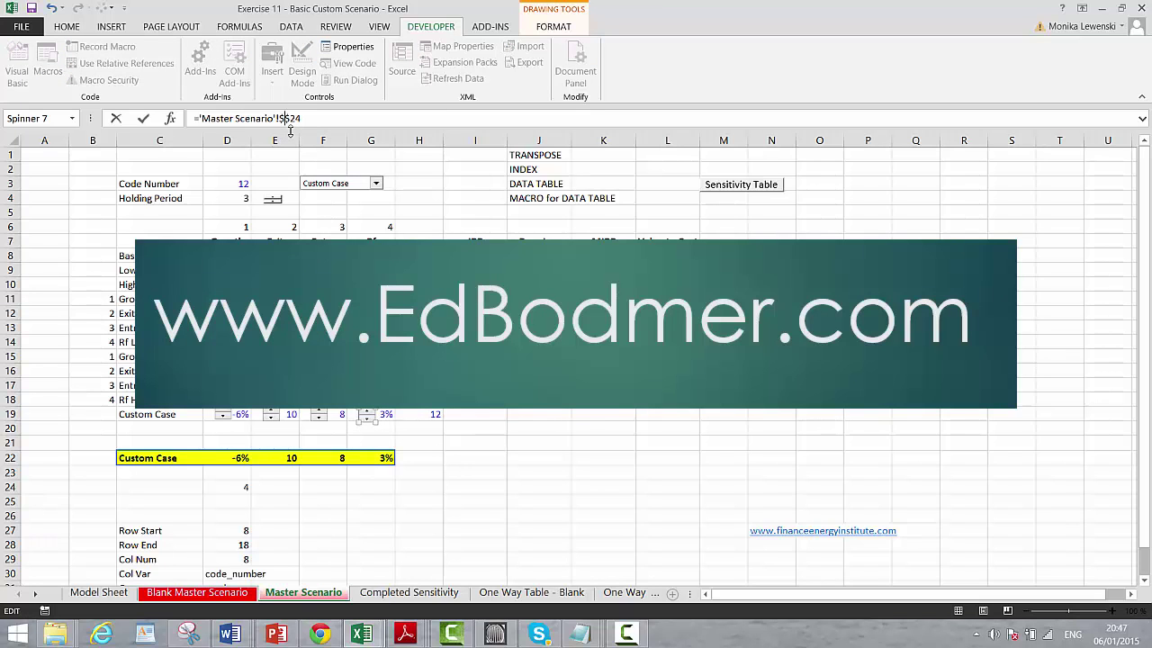
text(G)
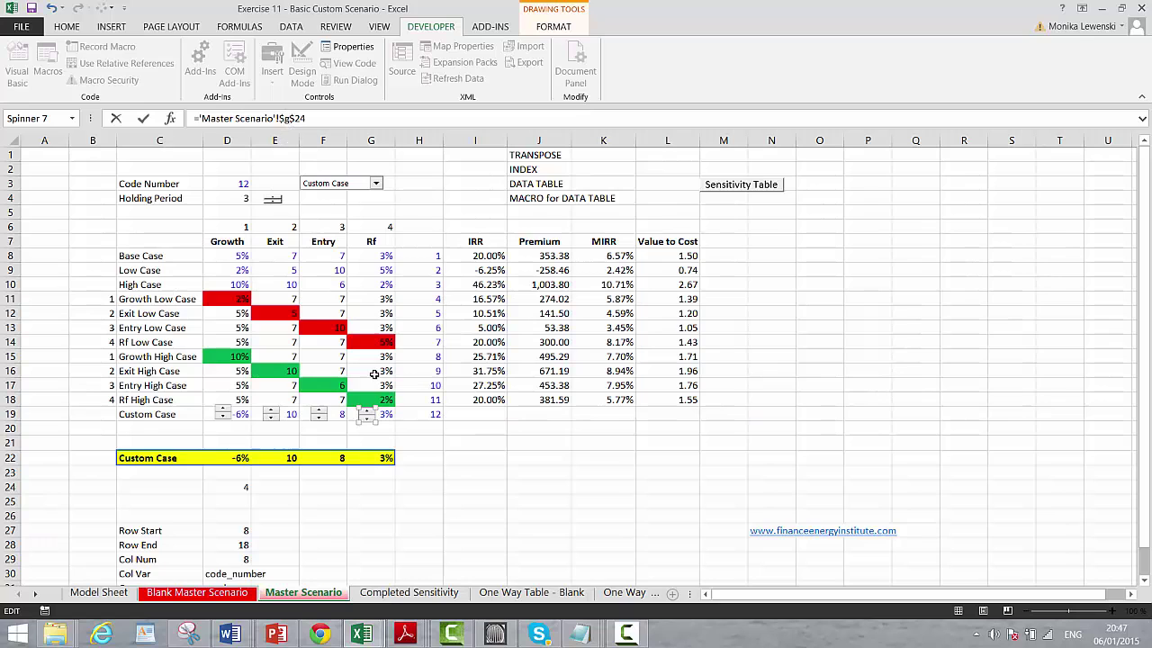
click(417, 214)
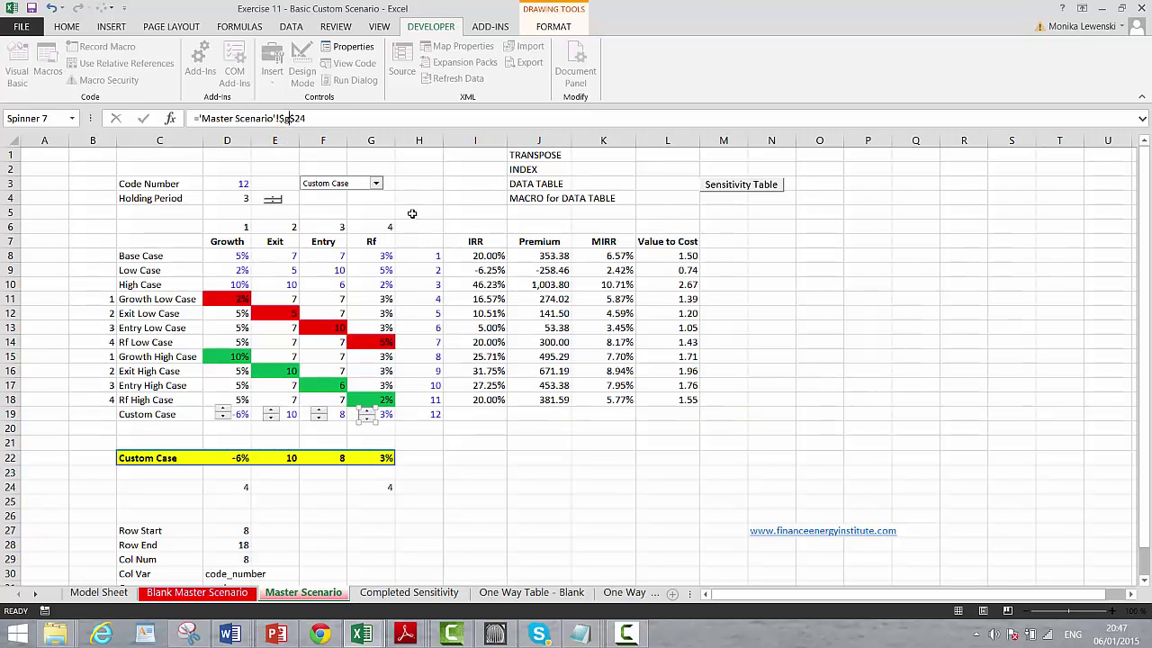
Enter the formula =G24/100 in the Custom Case Rf cell G19
click(386, 414)
text(=)
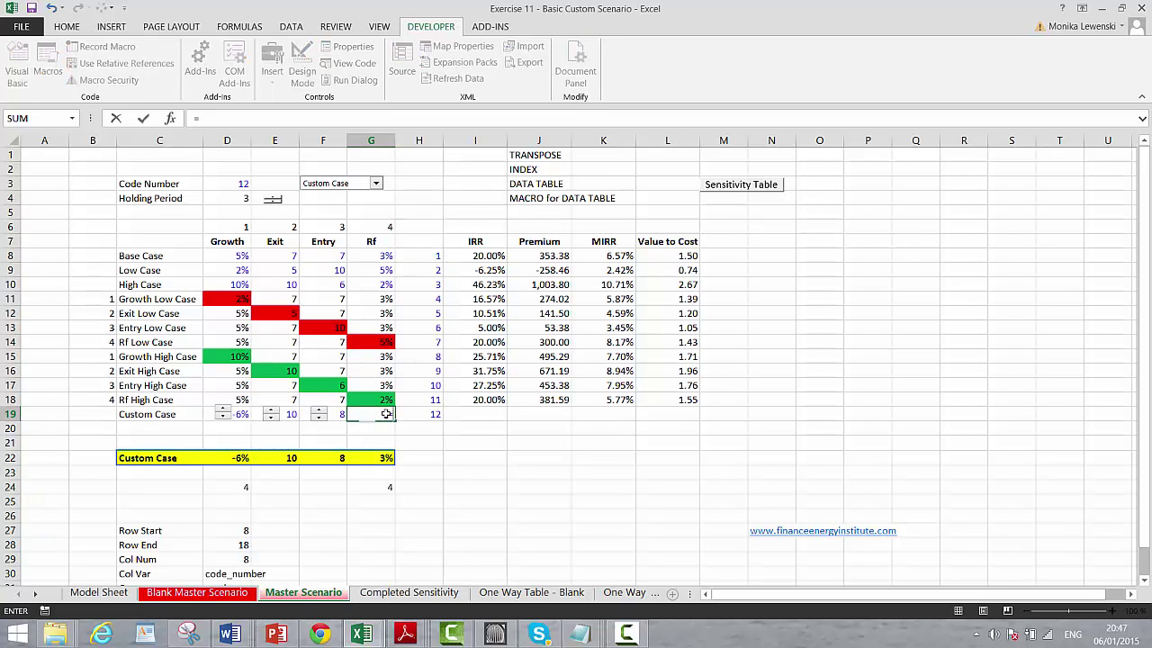
key(Down)
key(Down)
key(Down)
key(Down)
key(Down)
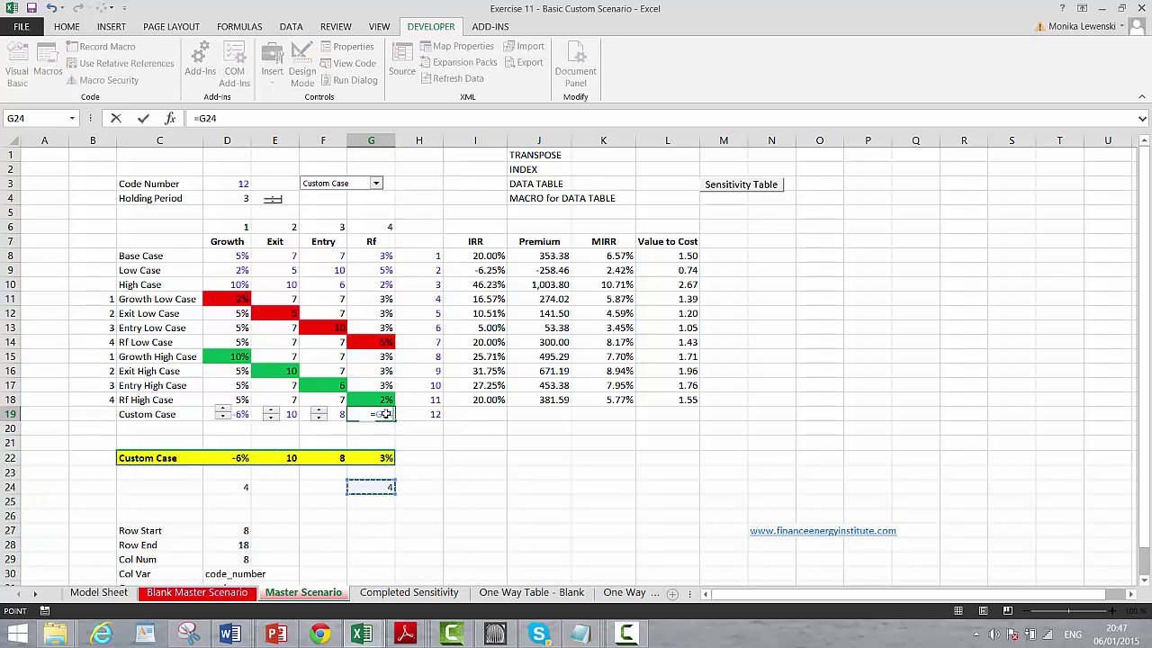
text(/100)
key(Return)
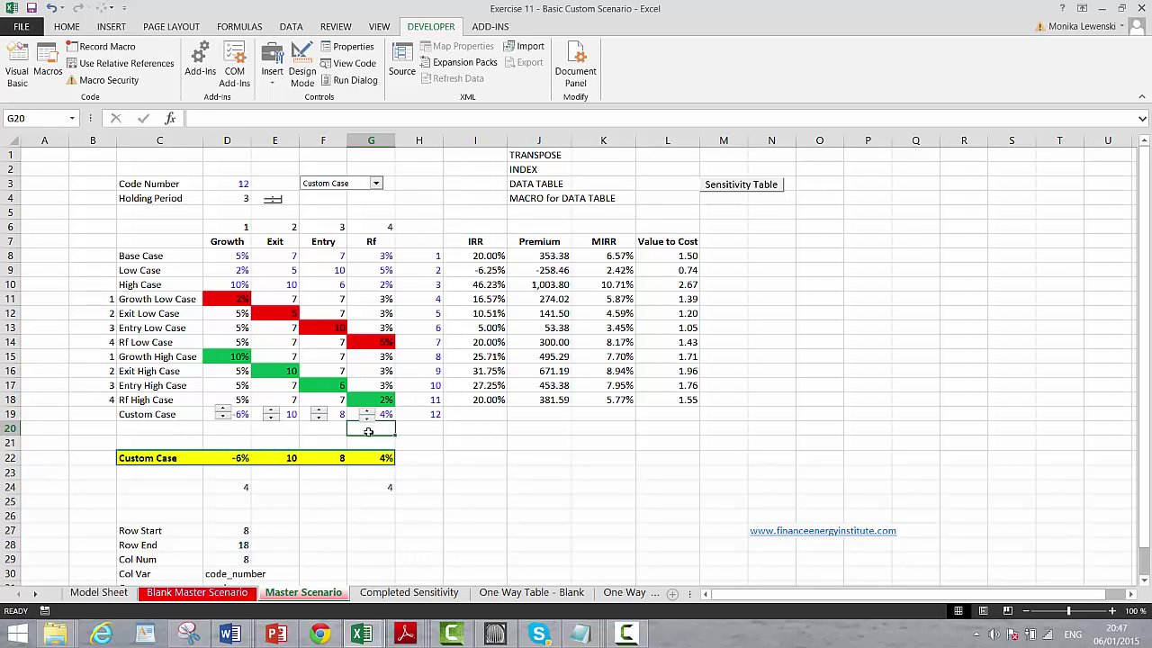
Try the Custom Case Rf spinner in both directions and leave Rf at 6%
click(365, 412)
click(367, 419)
click(367, 418)
click(367, 411)
click(367, 411)
click(367, 411)
click(368, 419)
Check the Growth formula in D19 and test its spinner up and down, ending on -6% growth
key(Left)
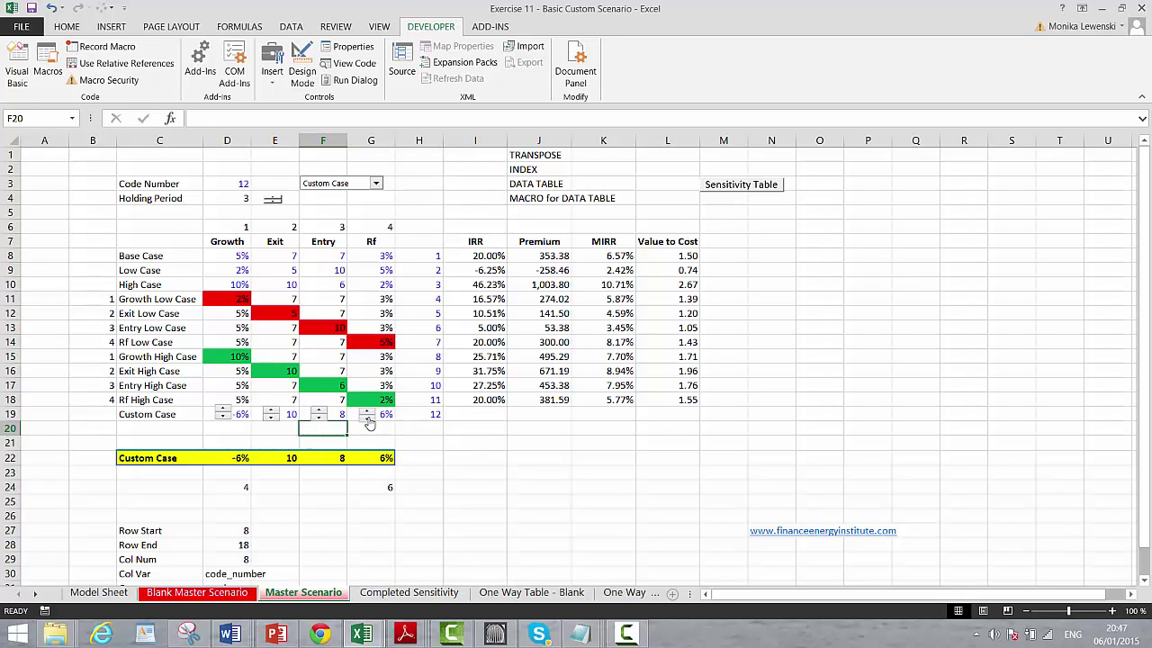
key(Left)
key(Up)
key(Left)
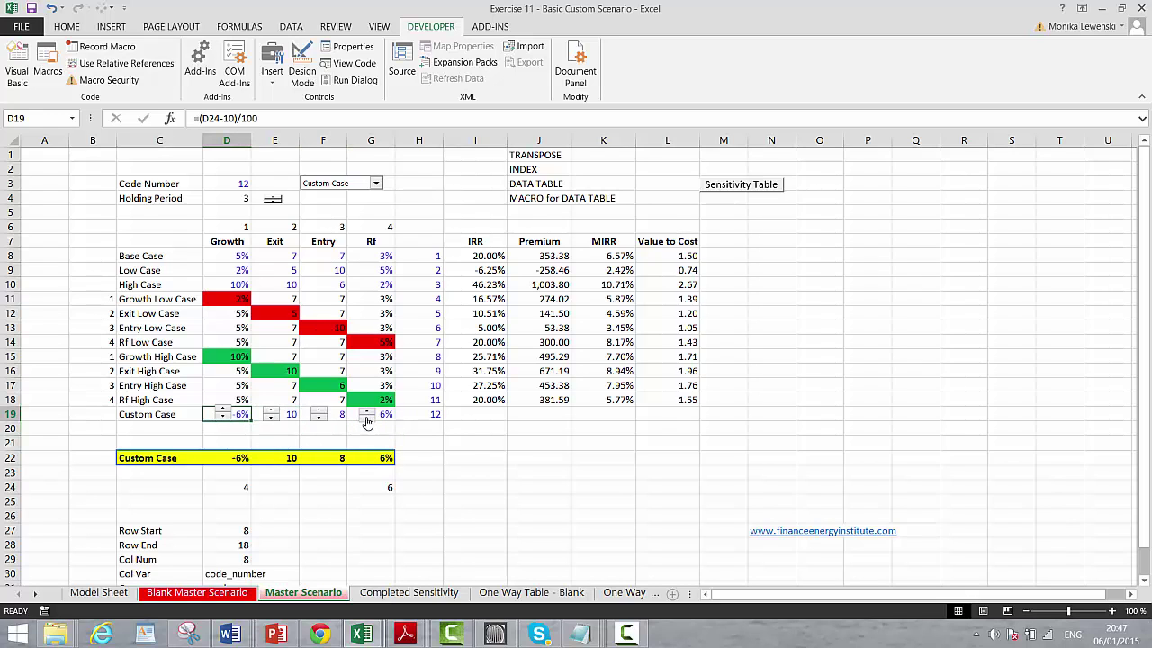
click(224, 409)
click(224, 409)
click(225, 418)
click(225, 418)
Change the Row End formula in D28 to =ROW(I19) so the macro range includes the Custom Case row
click(552, 430)
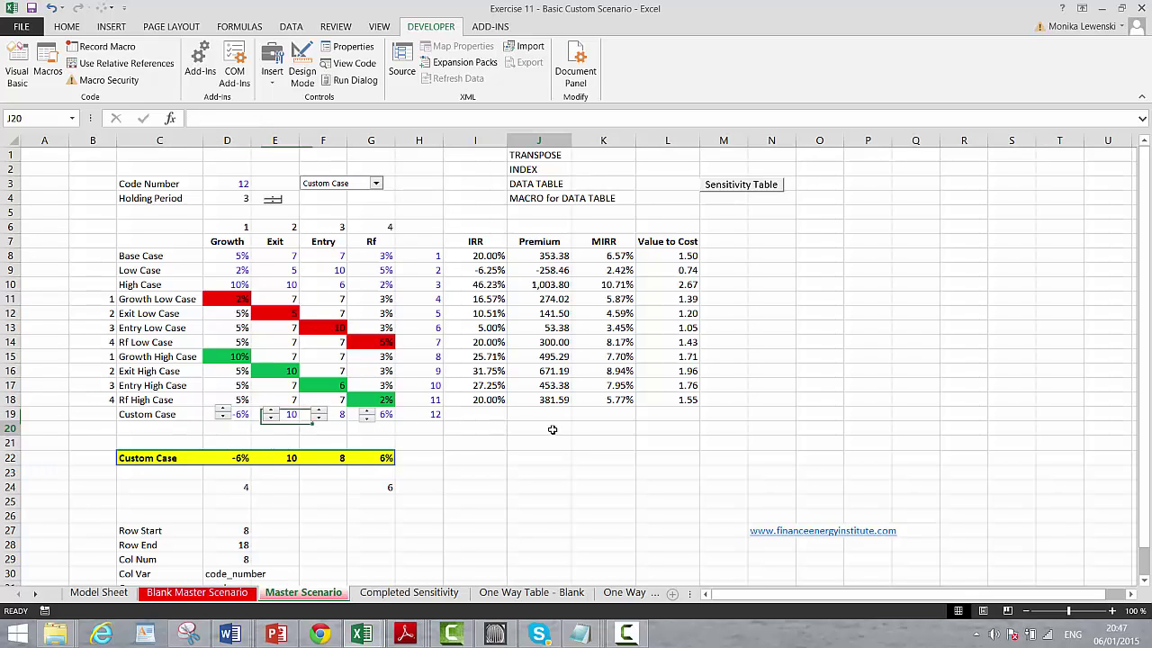
click(540, 412)
key(Up)
key(Left)
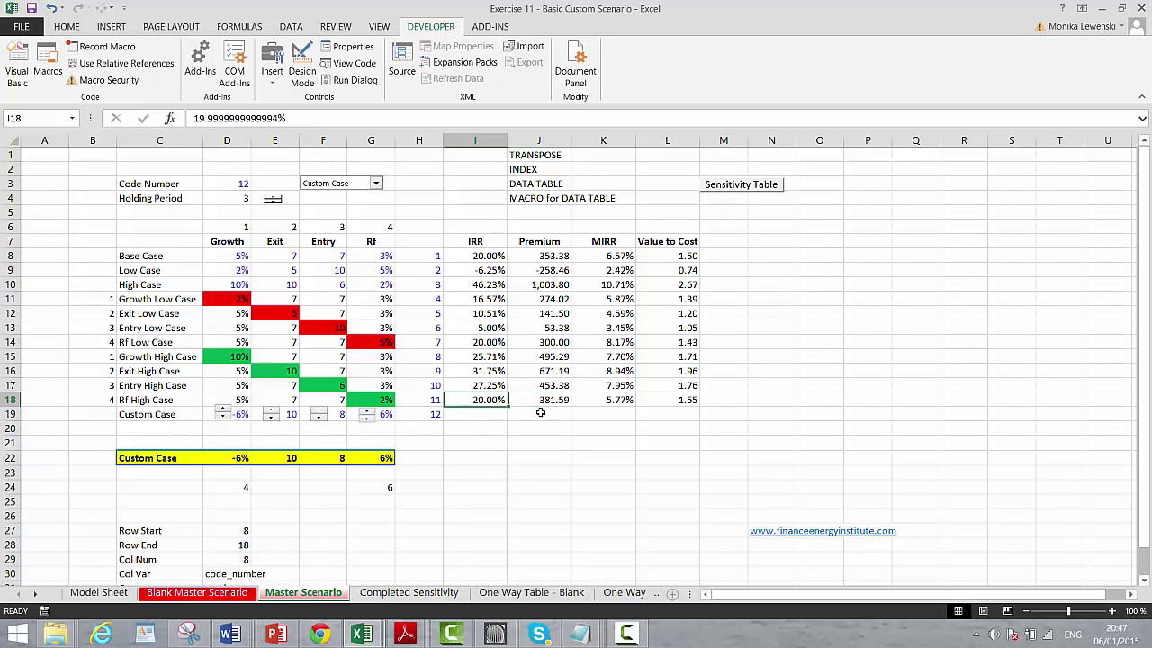
key(Down)
key(Down)
key(Down)
key(Down)
key(Down)
key(Down)
key(Down)
key(Down)
key(Down)
key(Down)
key(Left)
key(Left)
key(Left)
key(Left)
key(Left)
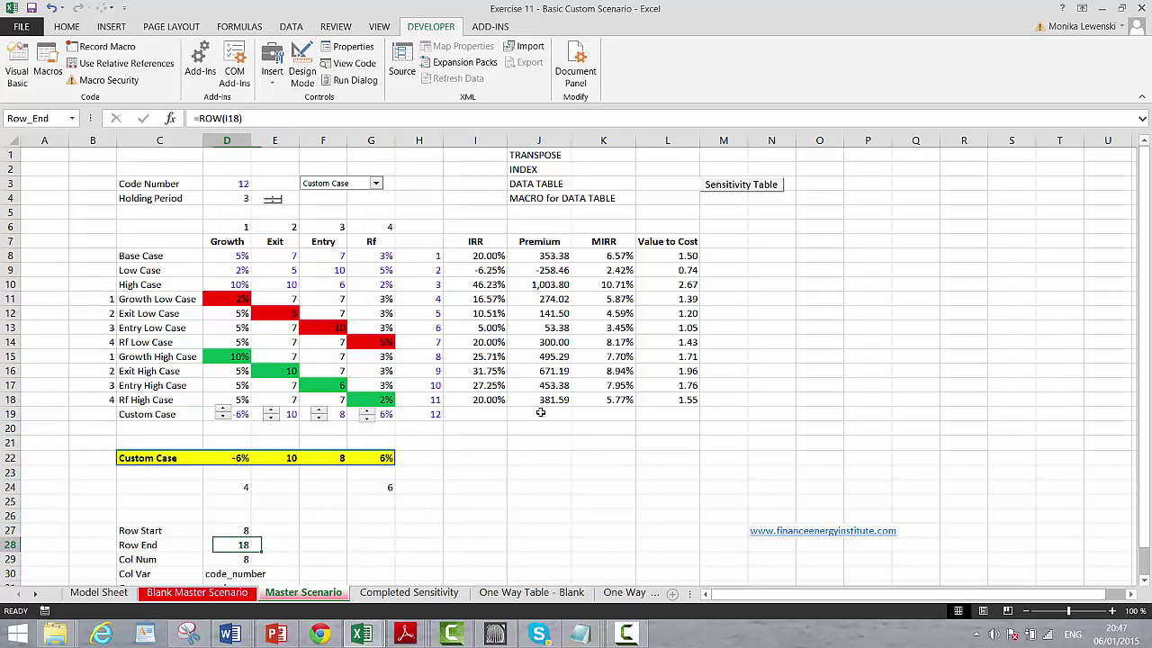
text(=row()
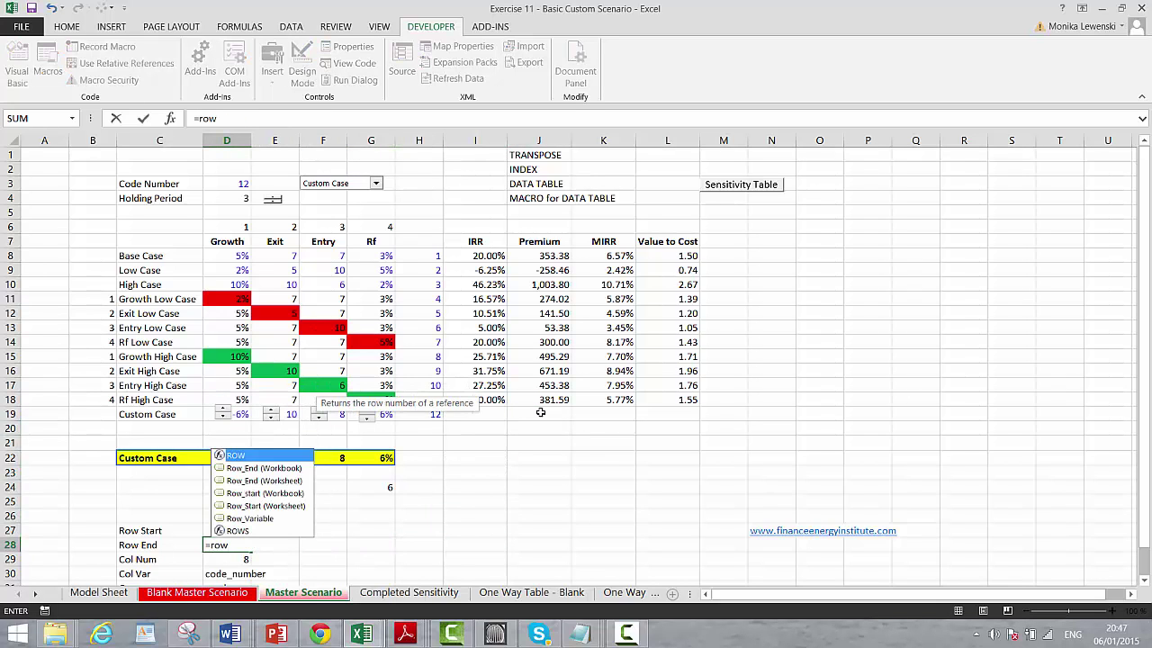
click(494, 410)
key(Return)
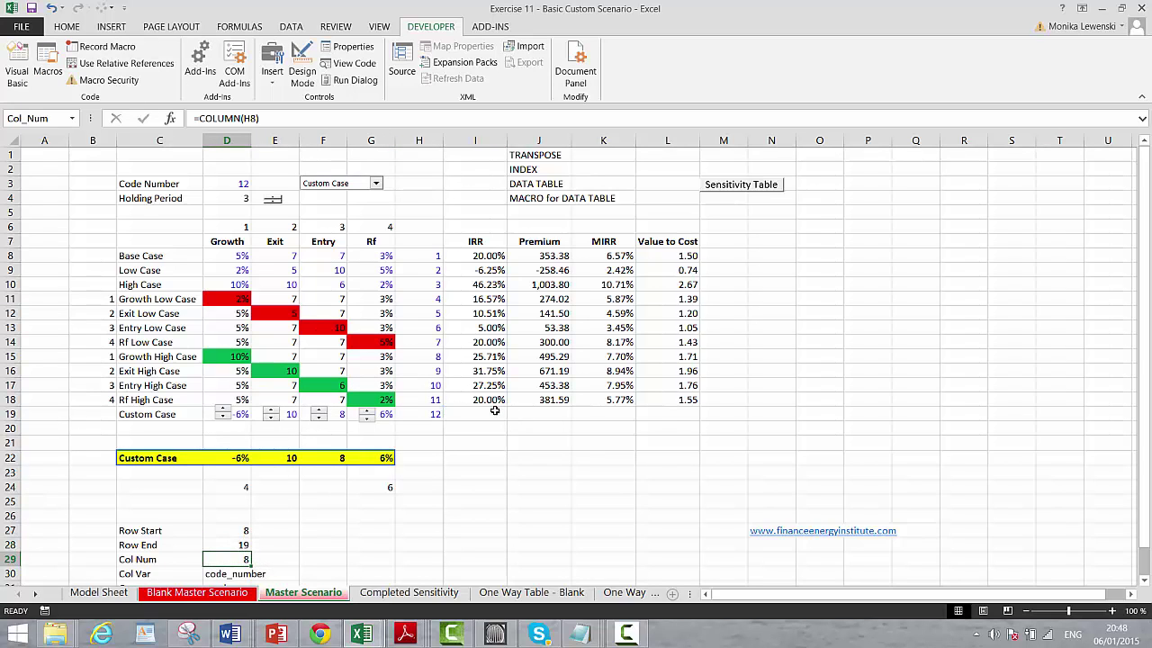
Run the Sensitivity Table macro to fill in the results for all scenarios including the Custom Case
click(565, 473)
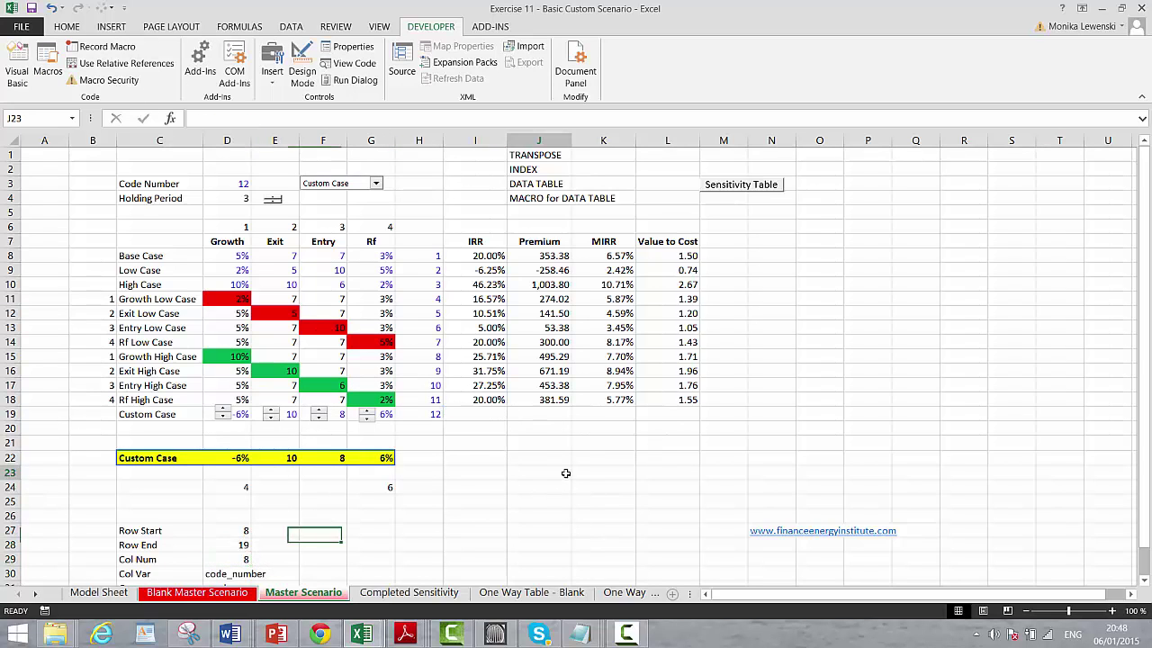
click(720, 189)
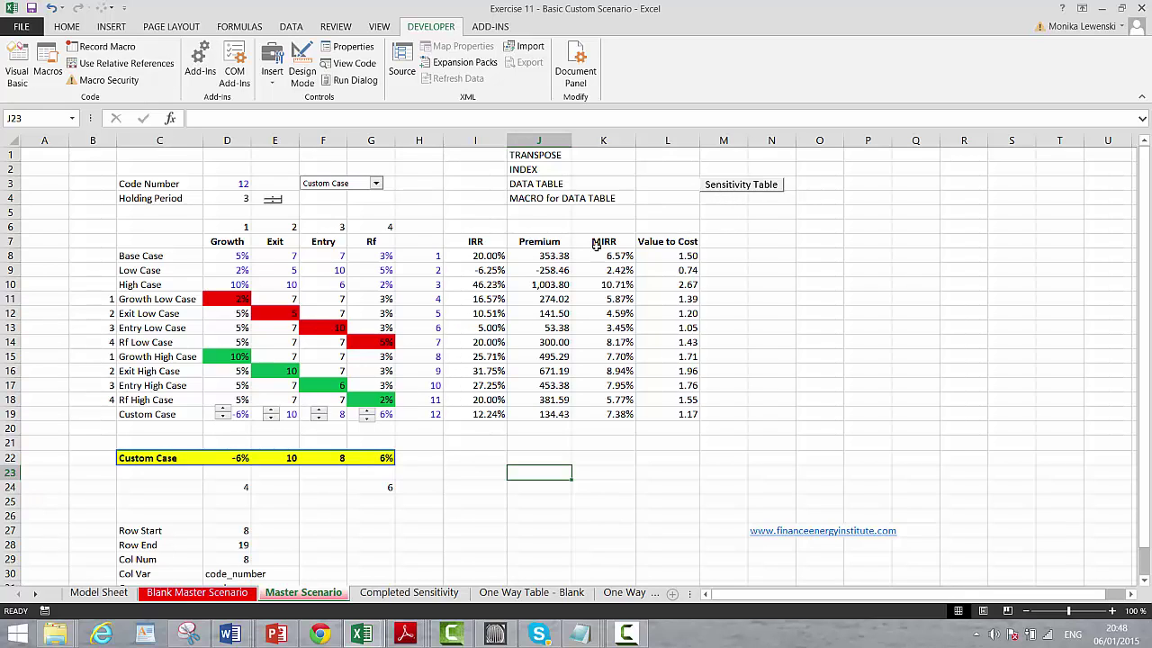
Assign the sens_table macro to the Custom Case Growth spinner and raise growth to -2% with the spinner
right_click(224, 415)
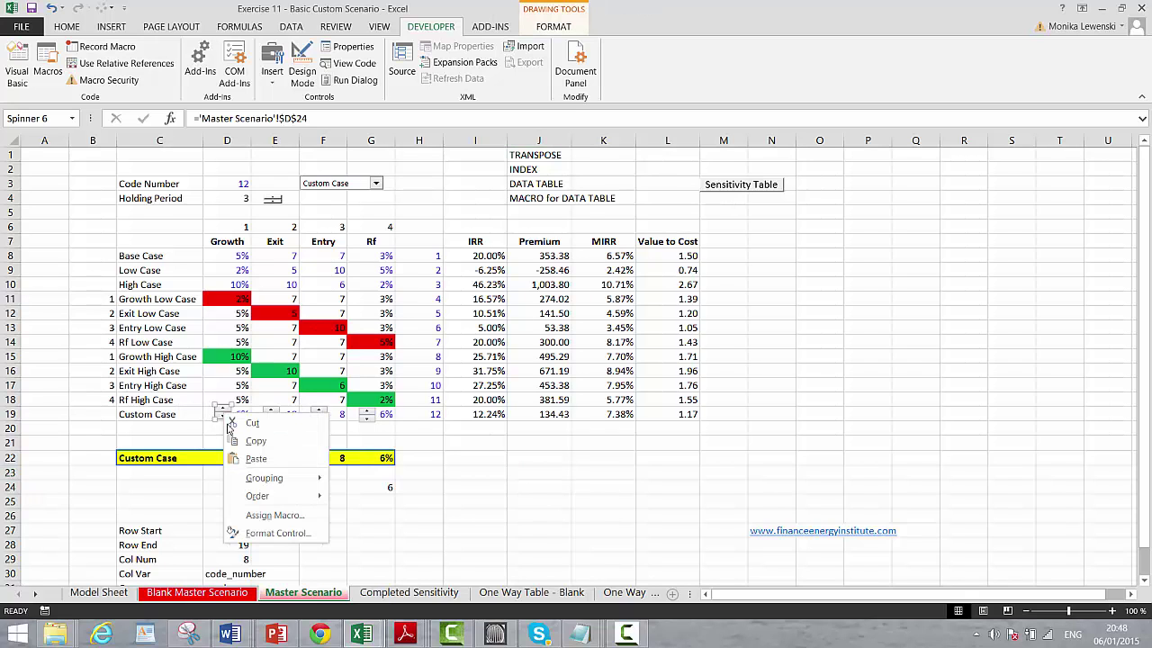
click(253, 517)
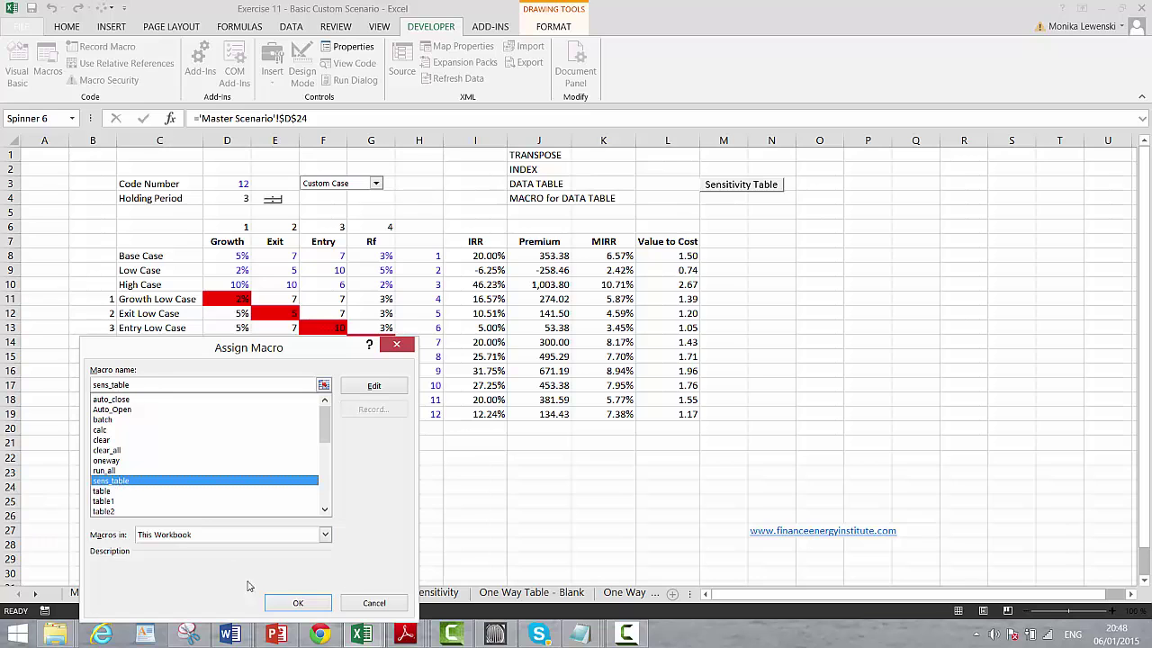
click(298, 603)
click(319, 545)
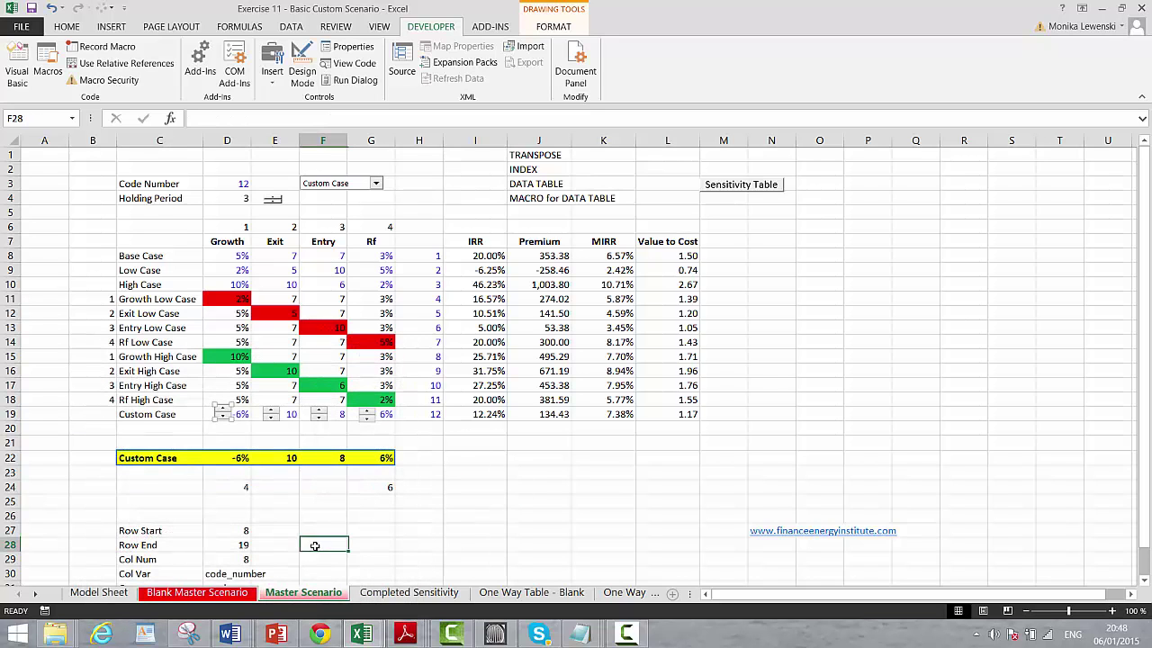
click(222, 412)
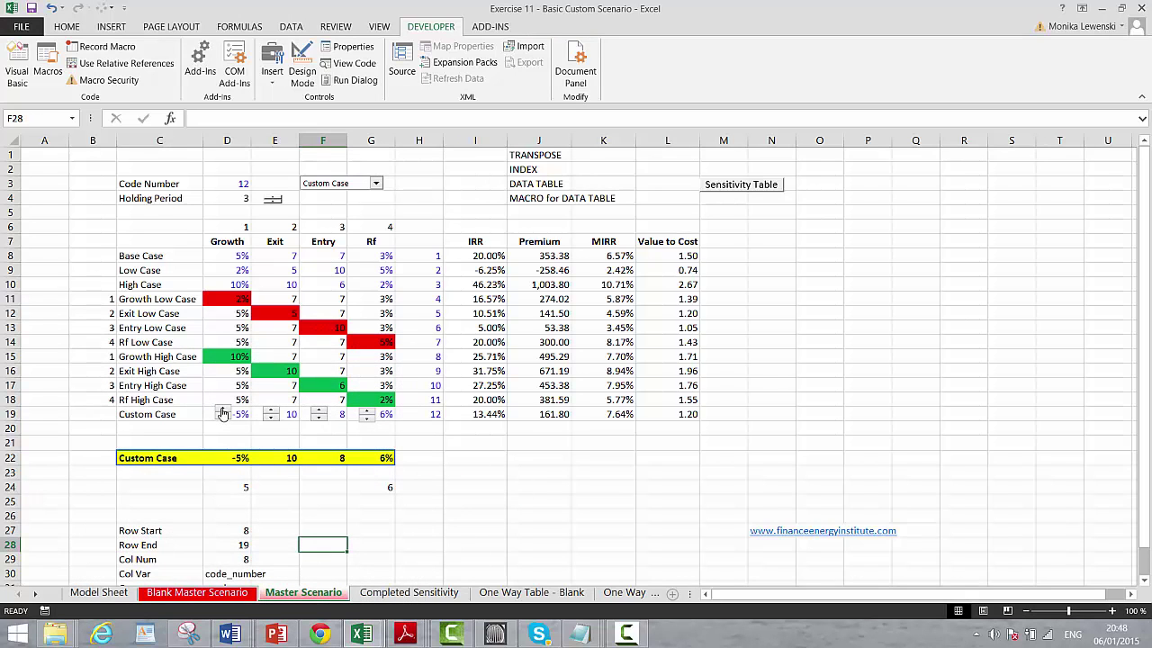
click(222, 412)
click(223, 411)
click(222, 411)
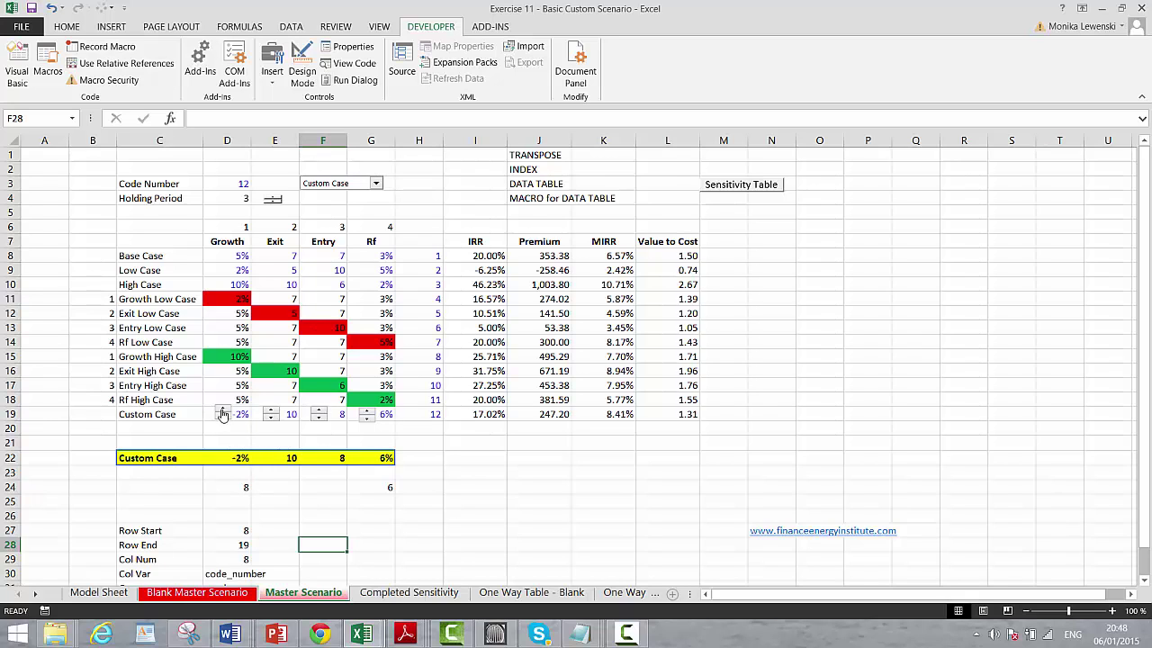
Assign the sens_table macro to the Custom Case Exit spinner
right_click(270, 414)
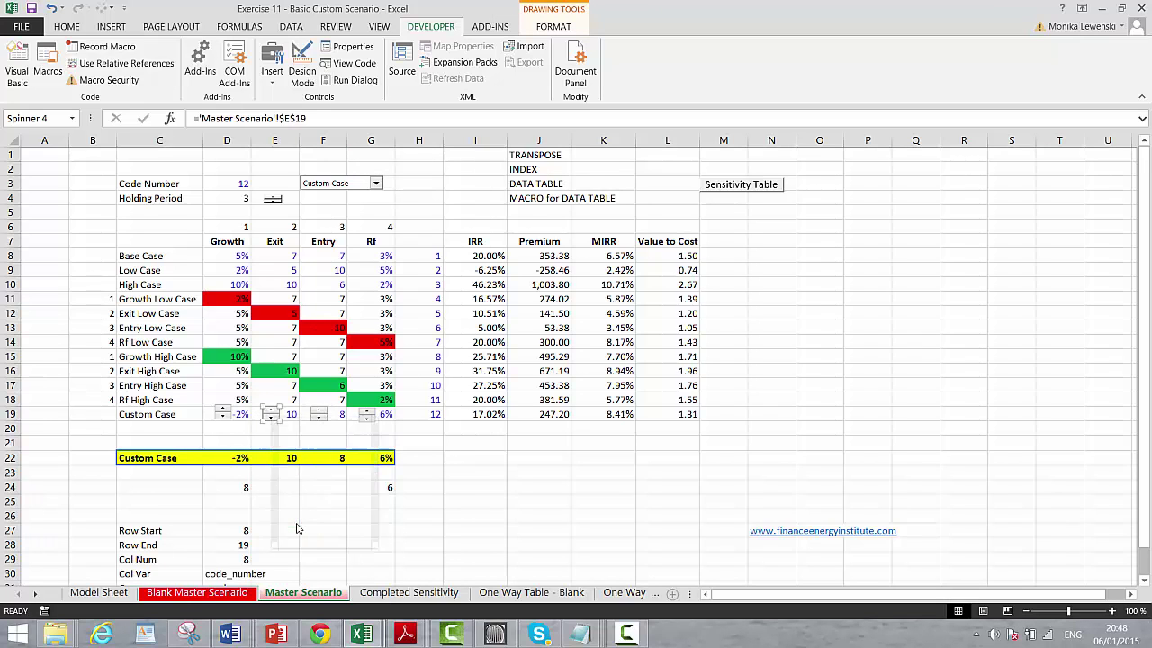
click(311, 519)
click(160, 481)
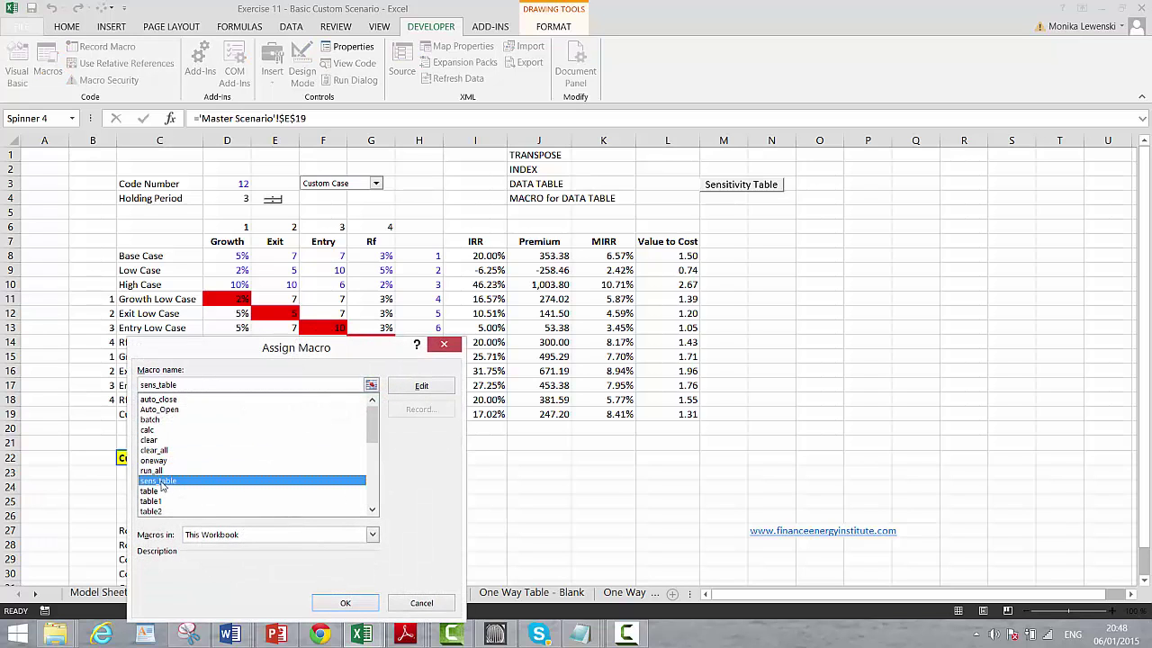
click(347, 605)
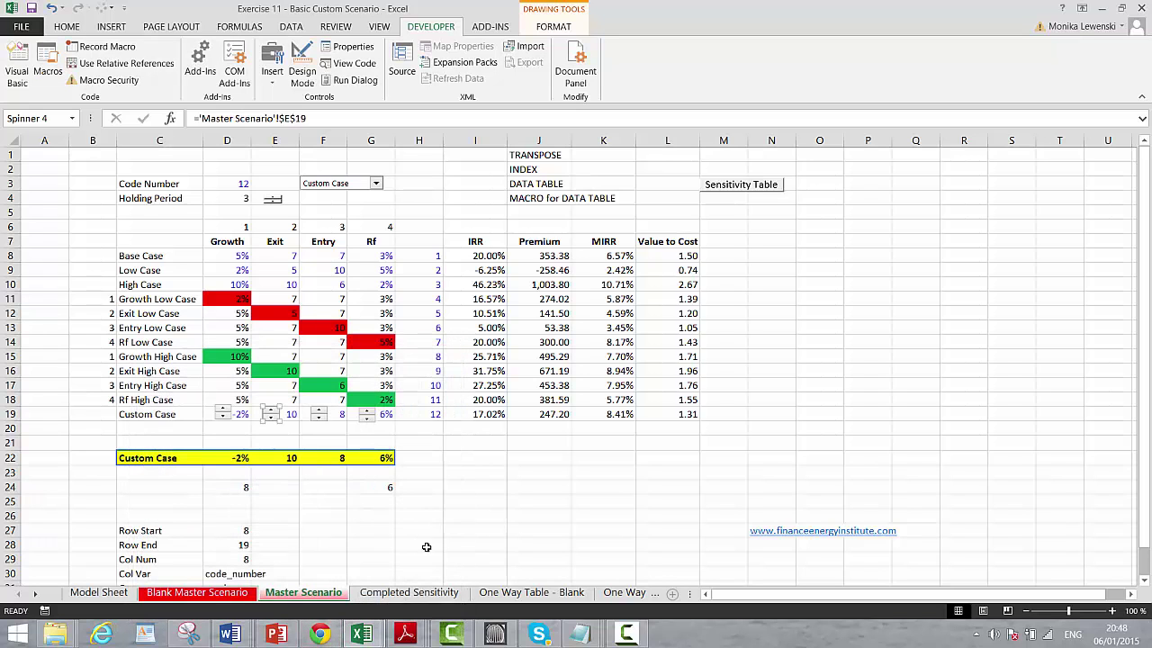
click(475, 492)
click(271, 412)
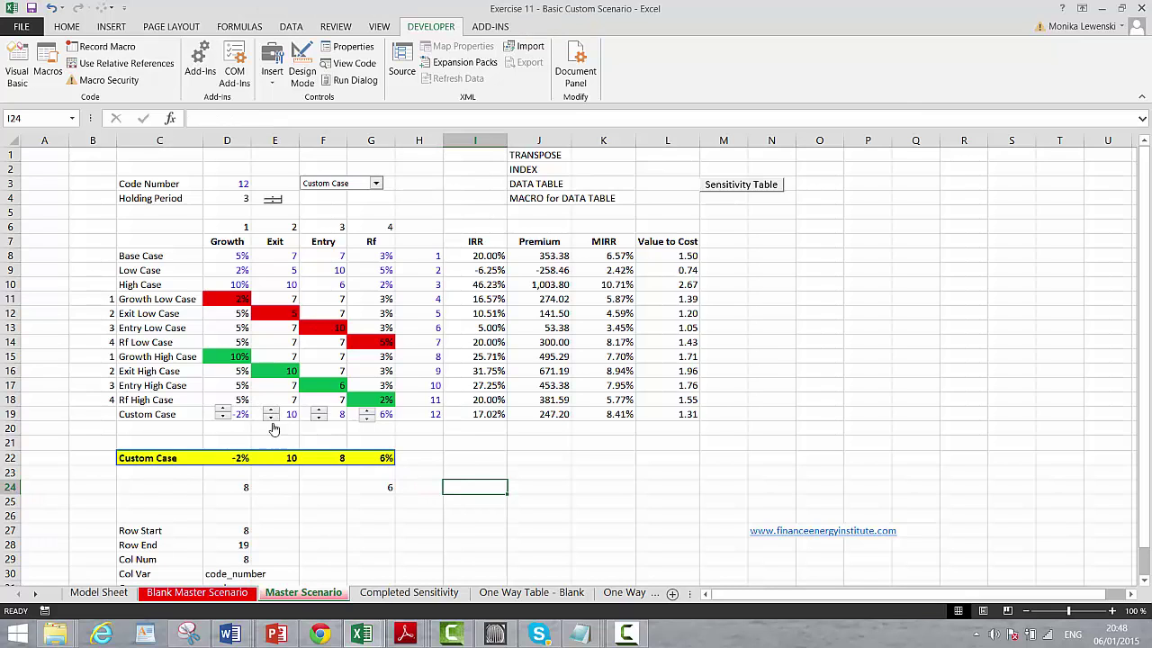
Assign the sens_table macro to the Custom Case Entry spinner
right_click(320, 418)
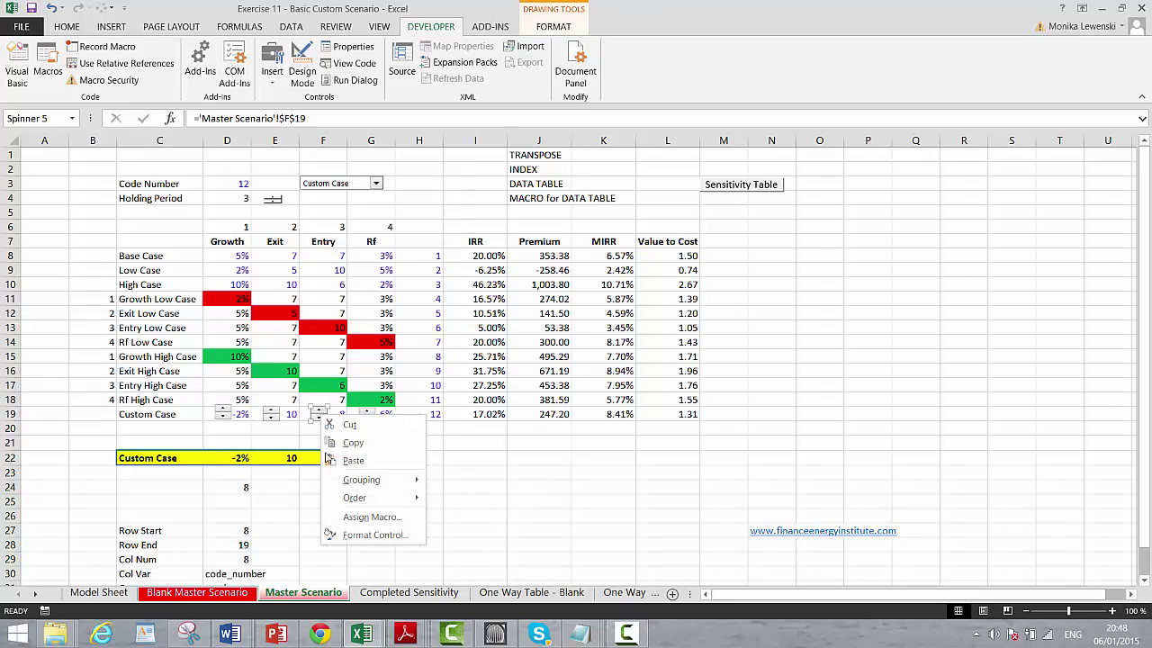
click(349, 525)
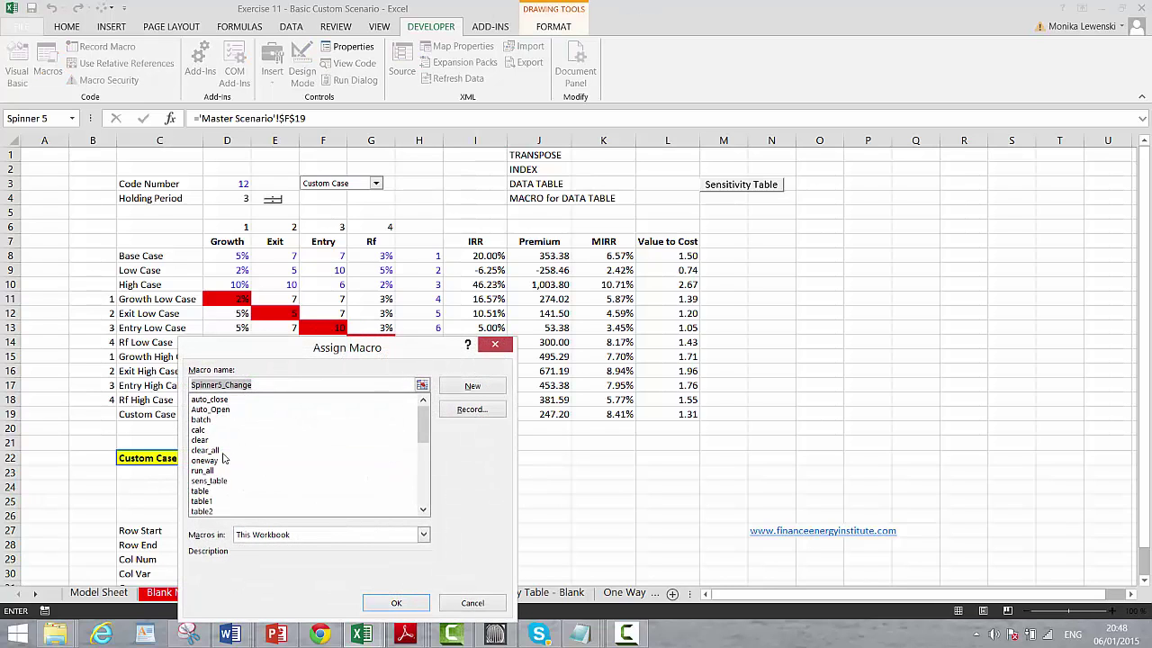
click(207, 482)
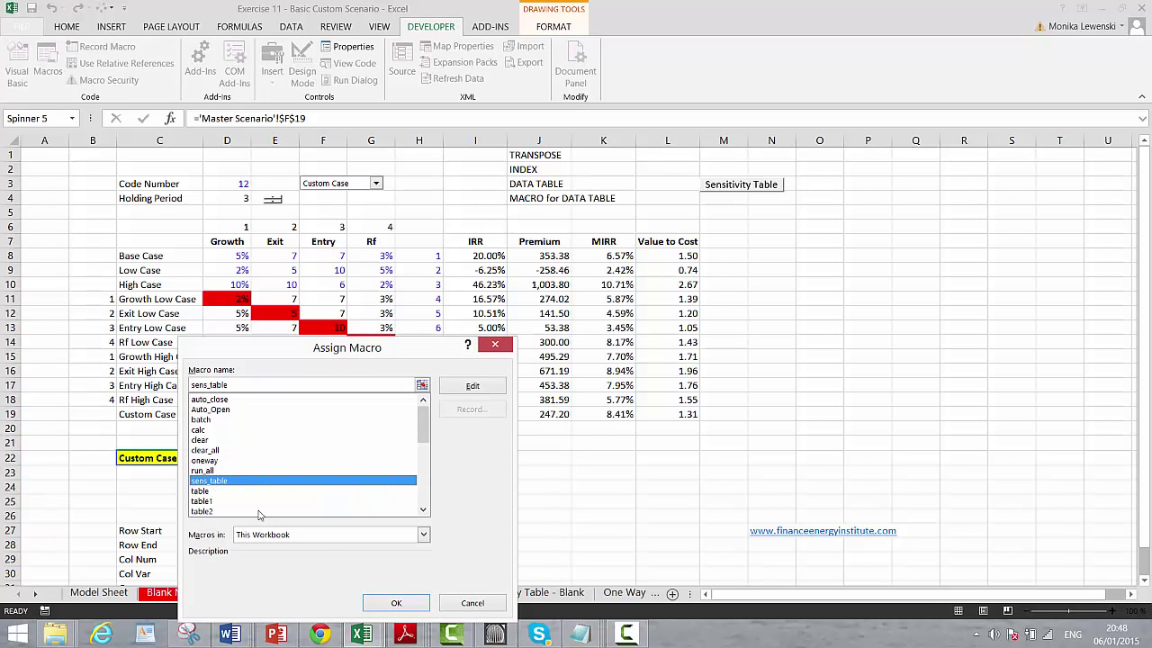
click(394, 602)
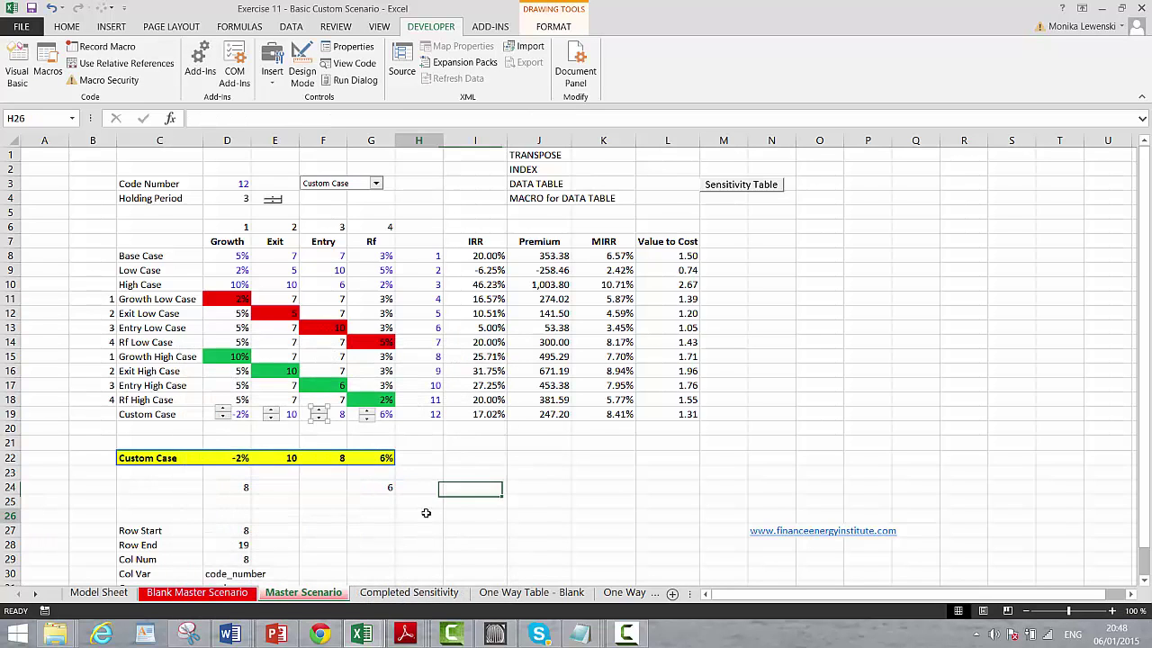
click(423, 514)
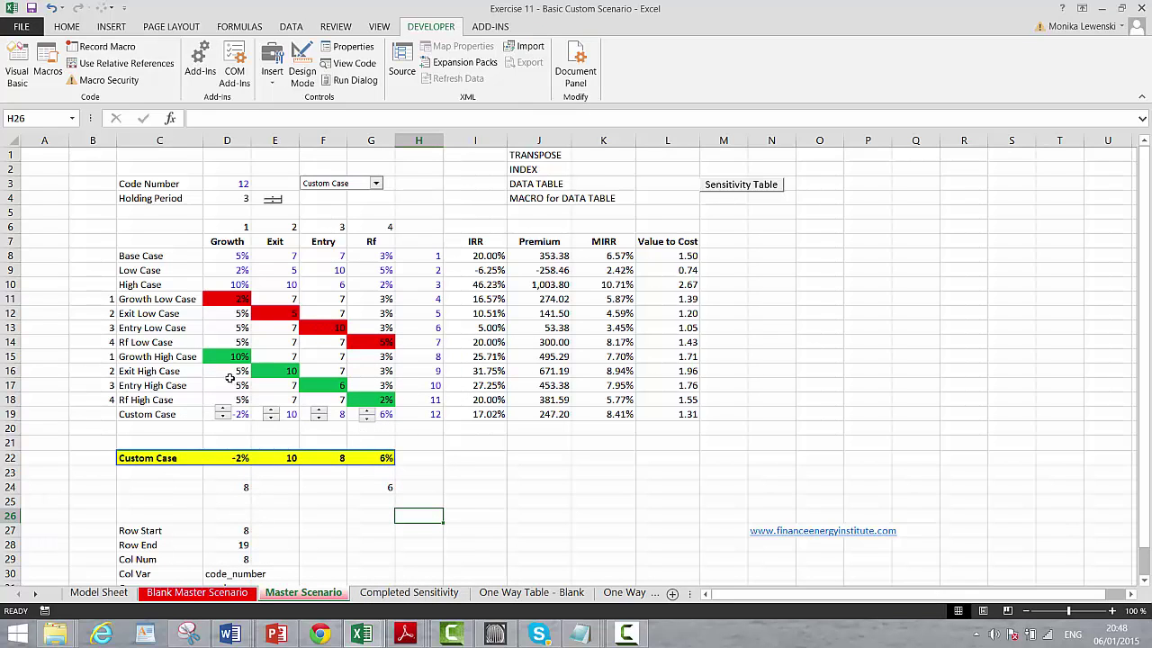
Choose Base Case in the scenario drop-down on the Master Scenario sheet
click(375, 183)
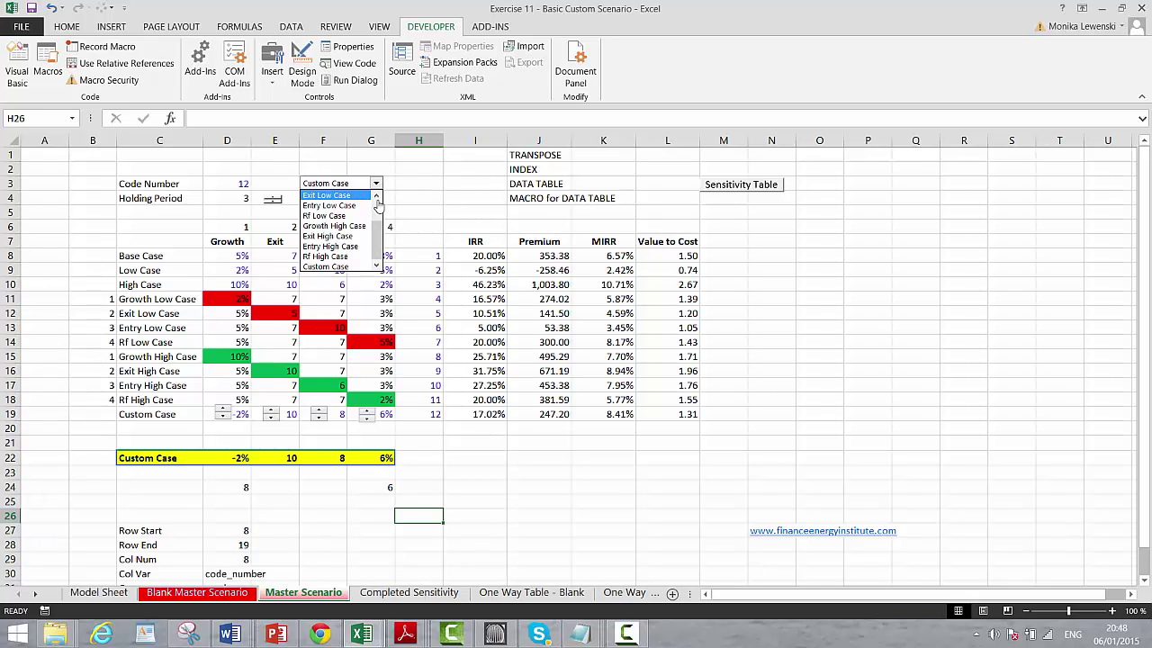
click(377, 197)
click(376, 198)
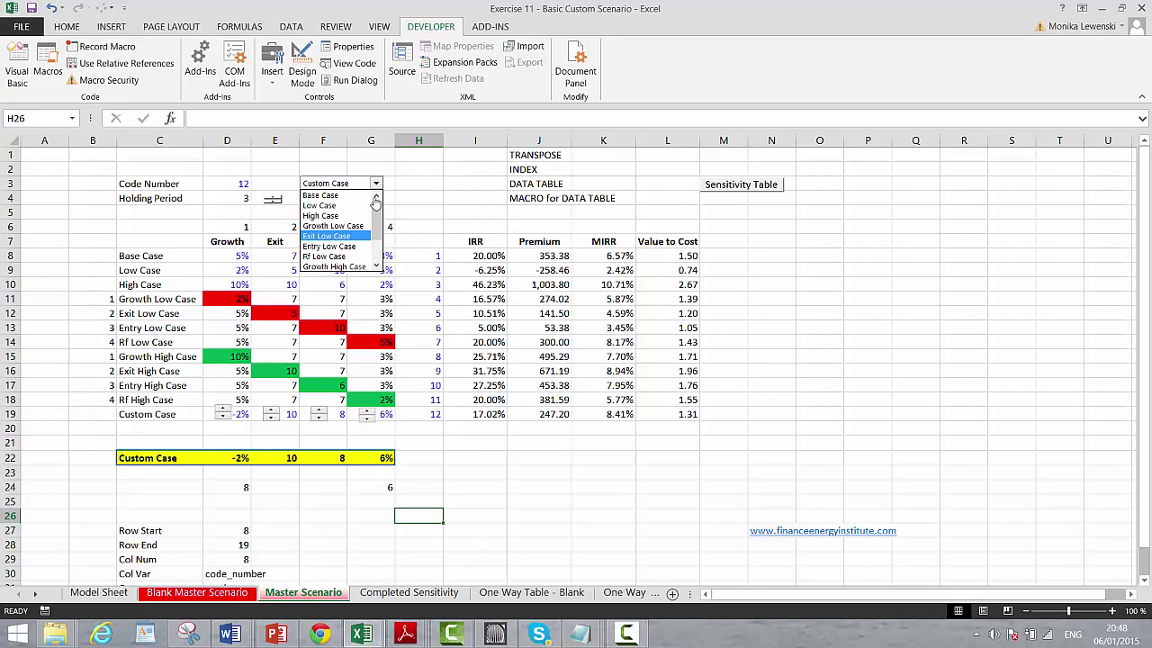
click(355, 196)
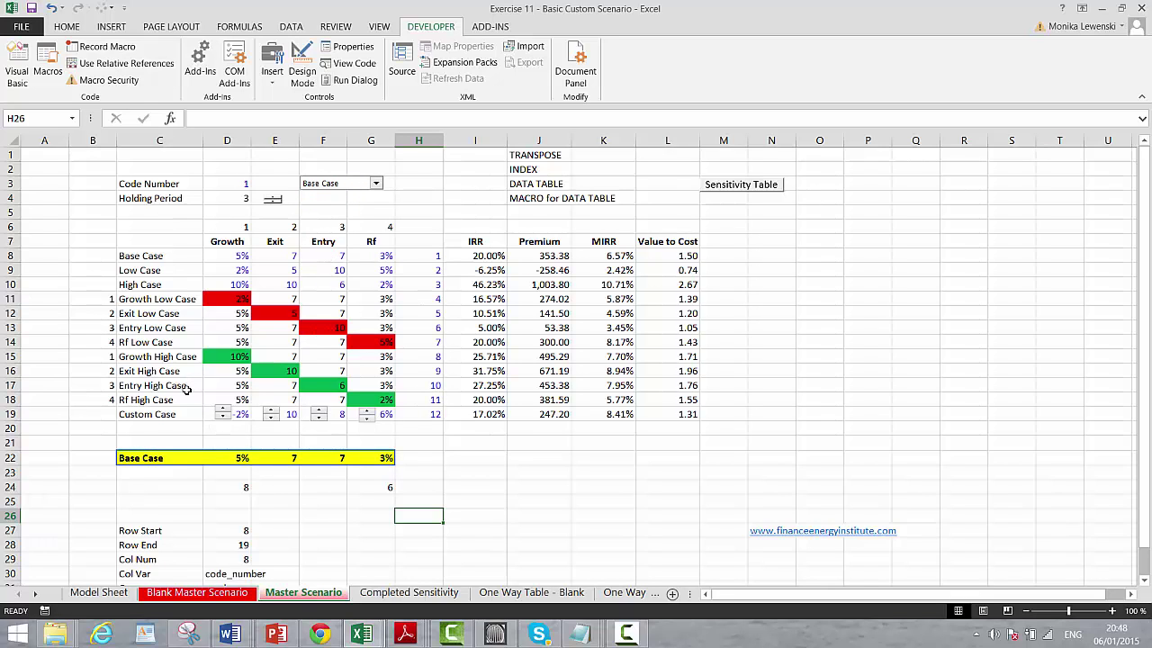
Test the Custom Case Growth spinner down and up so its macro runs, ending on -1% growth
click(226, 419)
click(224, 417)
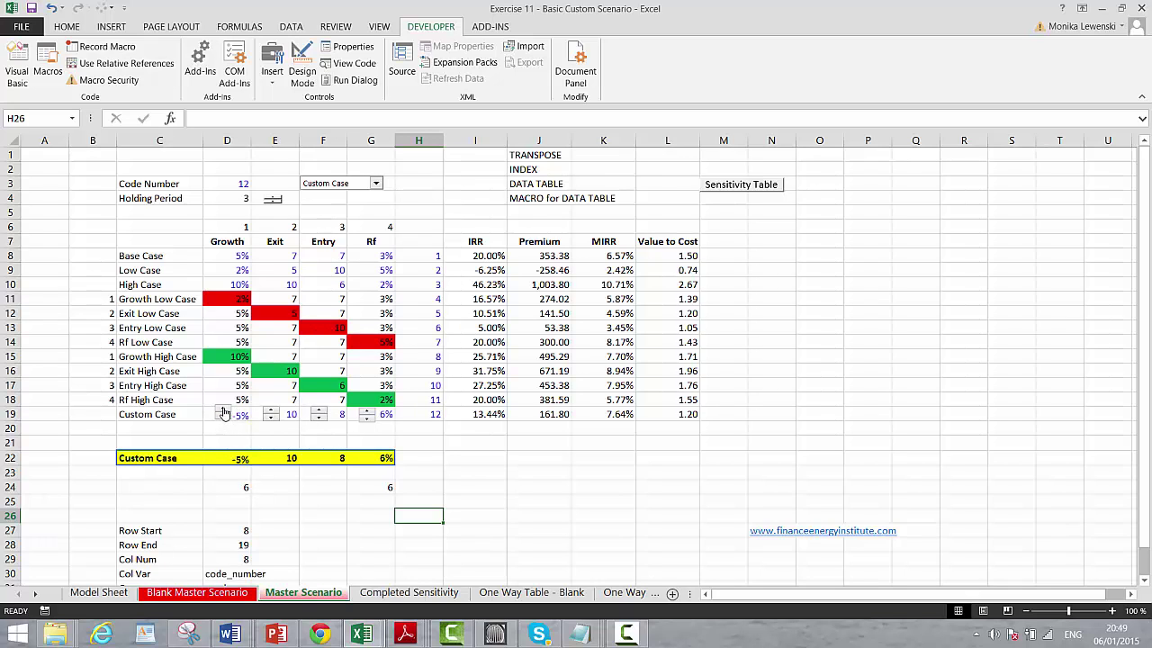
click(223, 411)
click(223, 411)
click(223, 410)
click(223, 410)
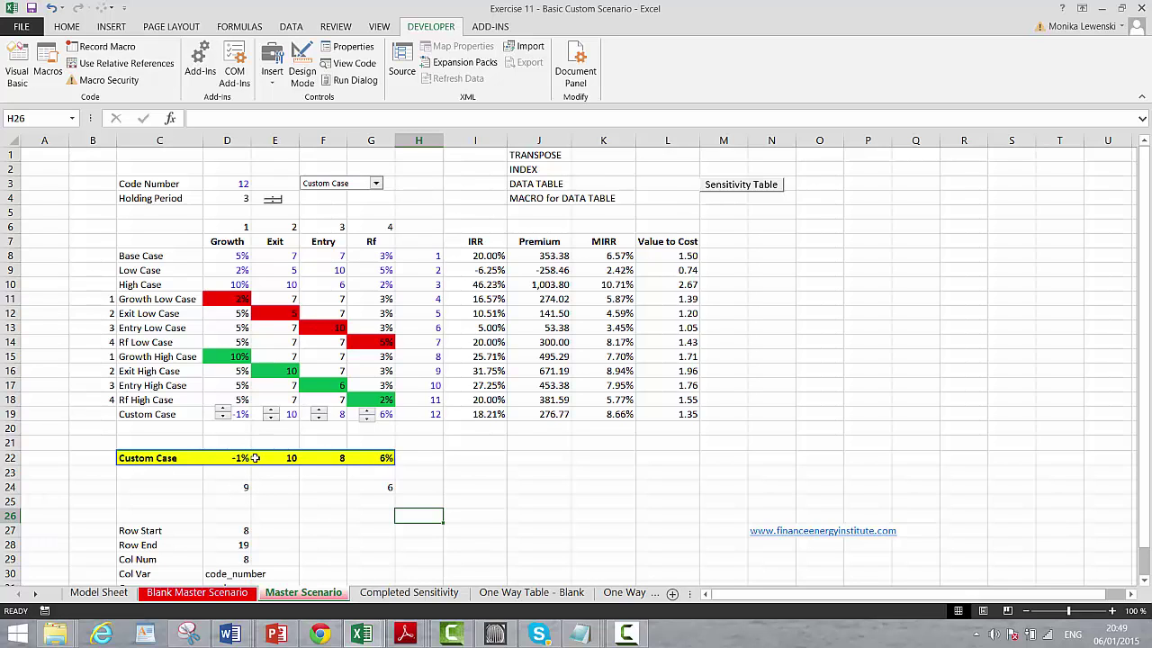
Set the Growth spinner's linked cell D24 to 15 and the Rf spinner's linked cell G24 to 3
click(244, 487)
text(5)
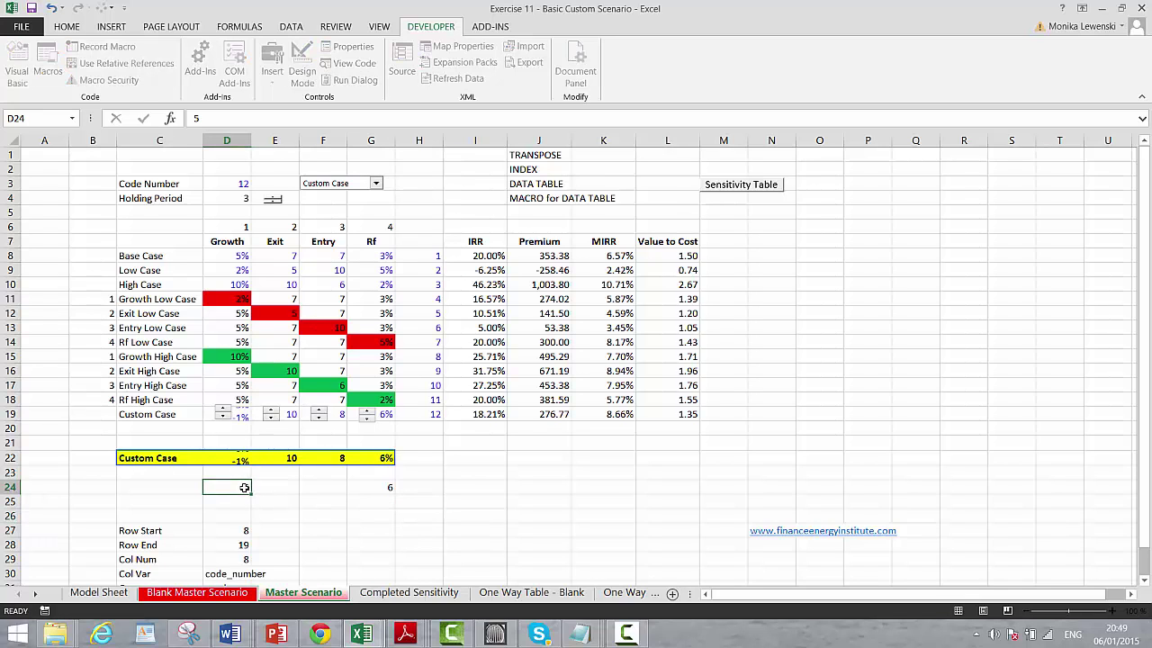
key(Return)
click(243, 487)
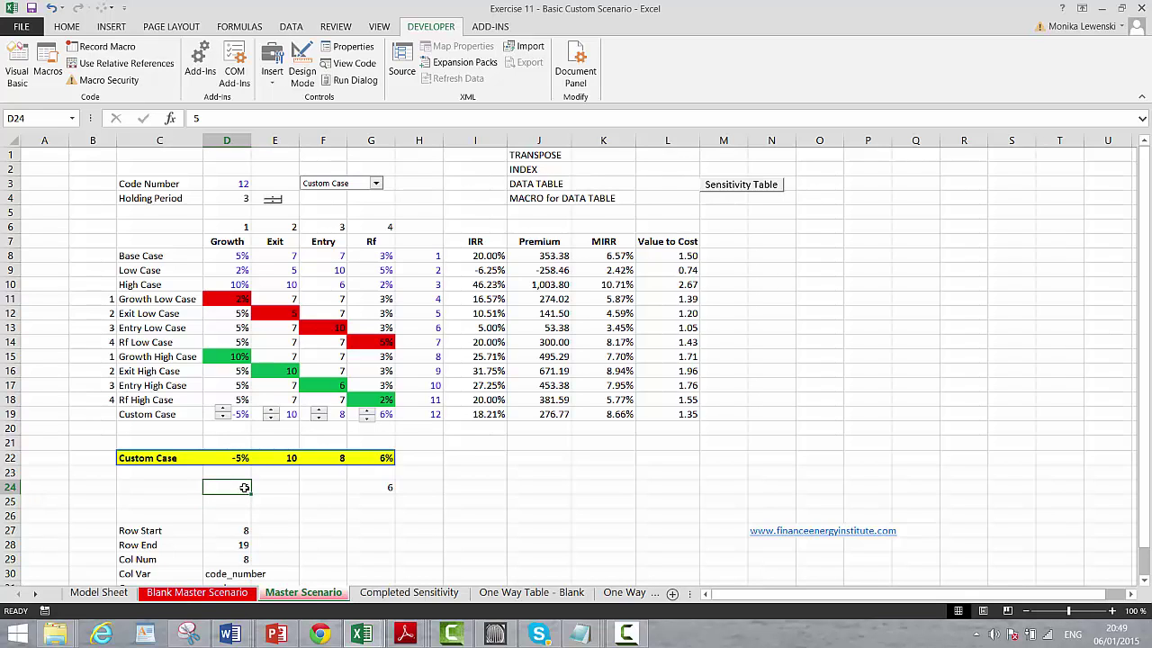
text(15)
key(Tab)
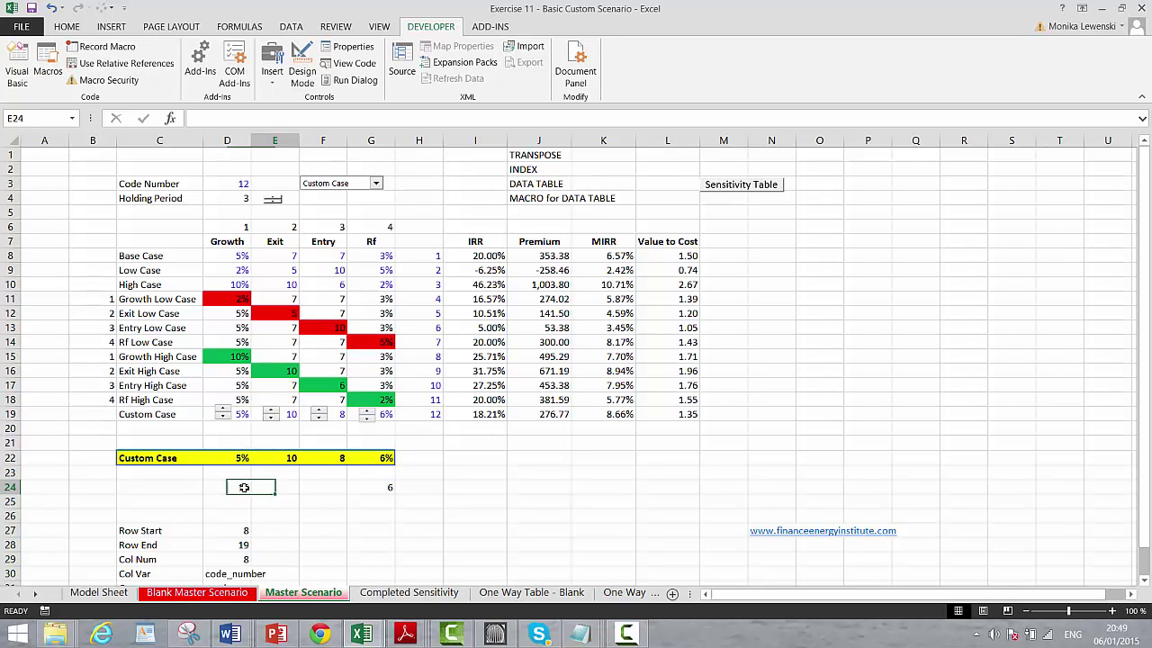
key(Tab)
key(Tab)
text(3)
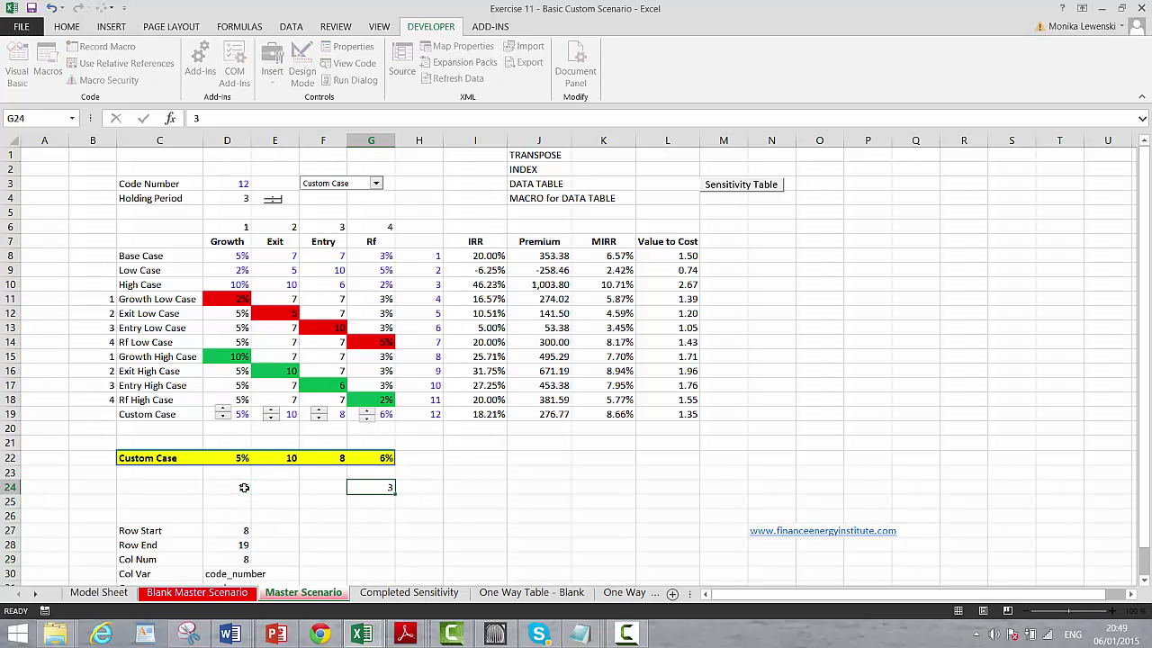
Set the Custom Case Exit value in E19 and Entry value in F19 both to 7
key(Up)
key(Up)
key(Up)
key(Up)
key(Up)
key(Left)
key(Left)
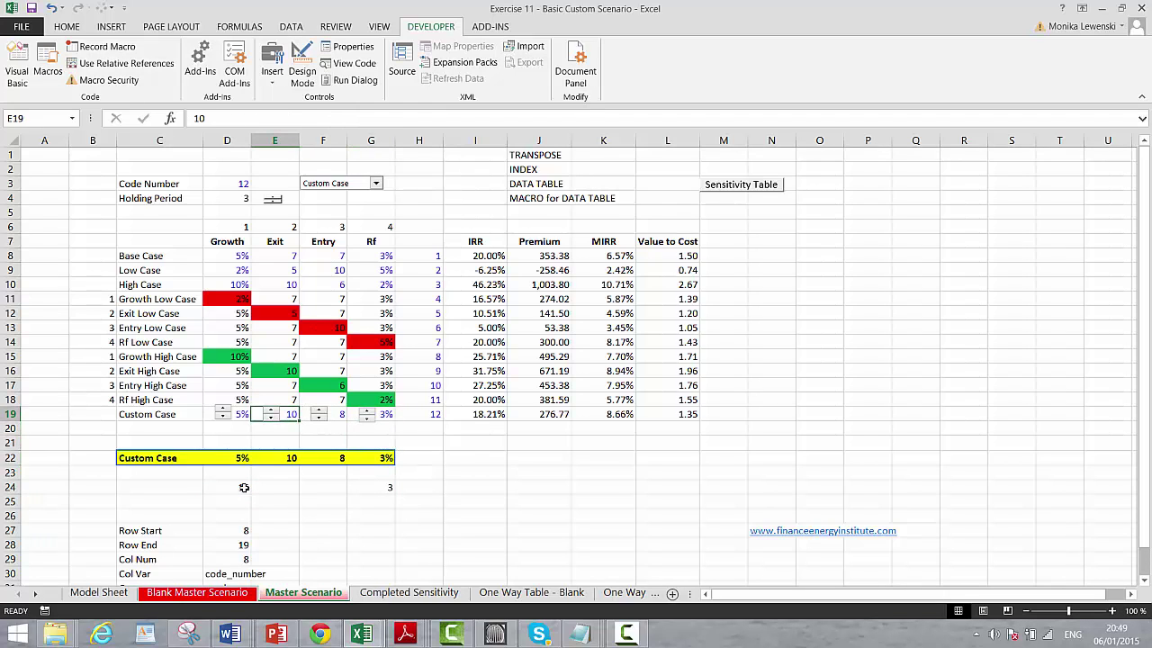
text(7)
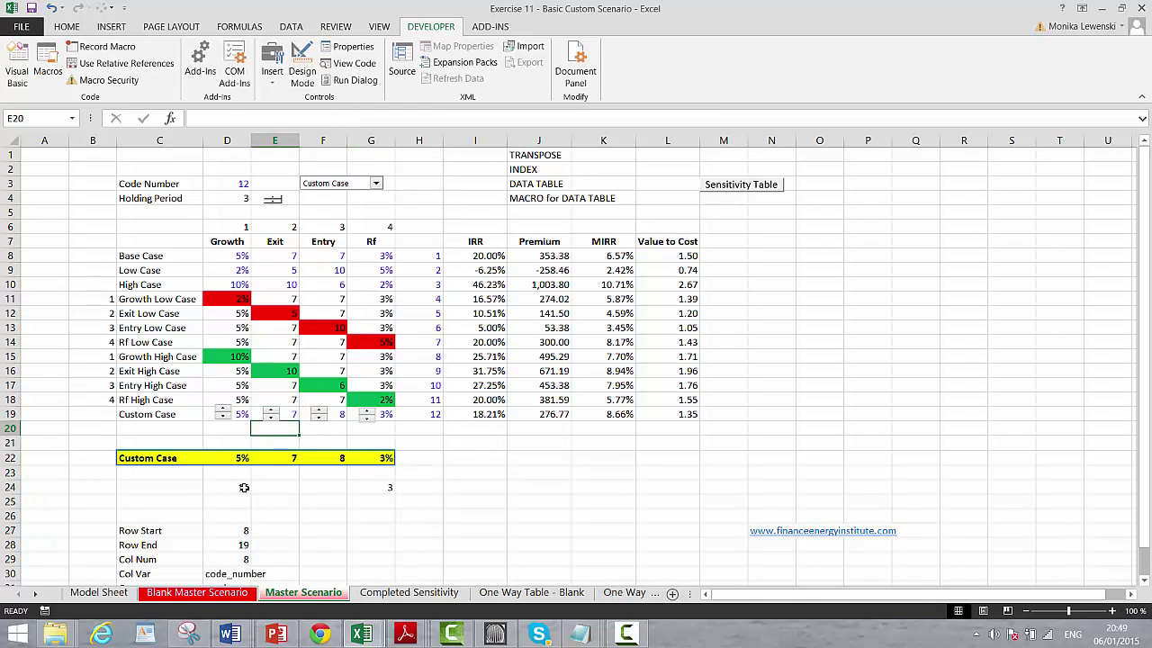
key(Tab)
text(7)
key(Return)
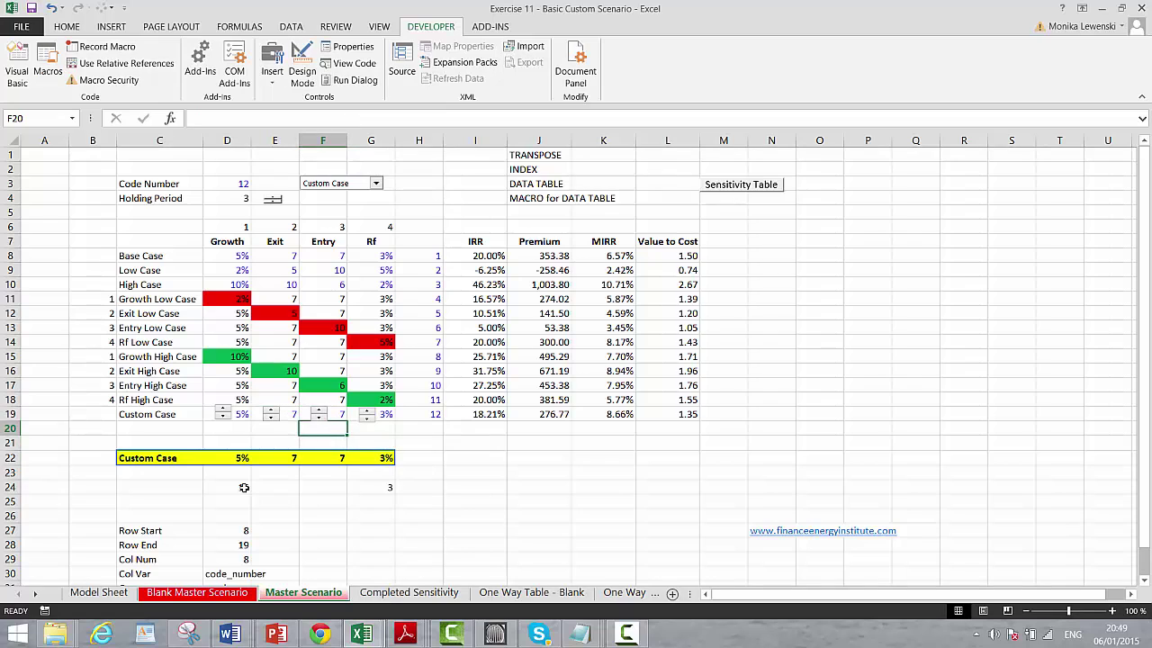
key(Up)
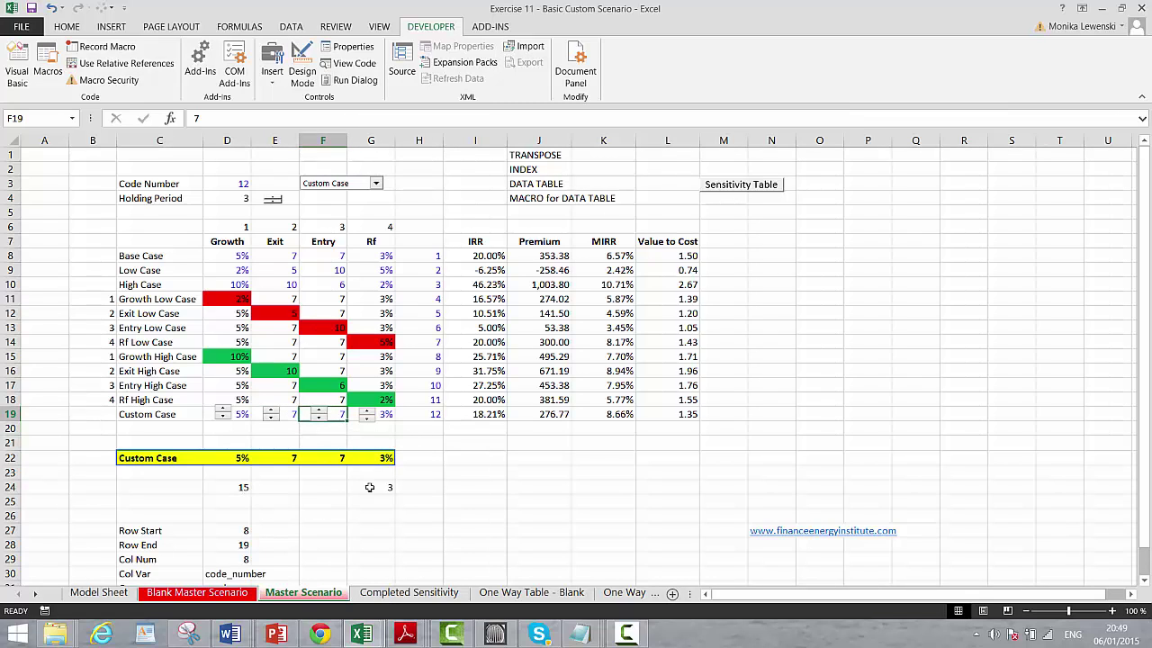
click(479, 460)
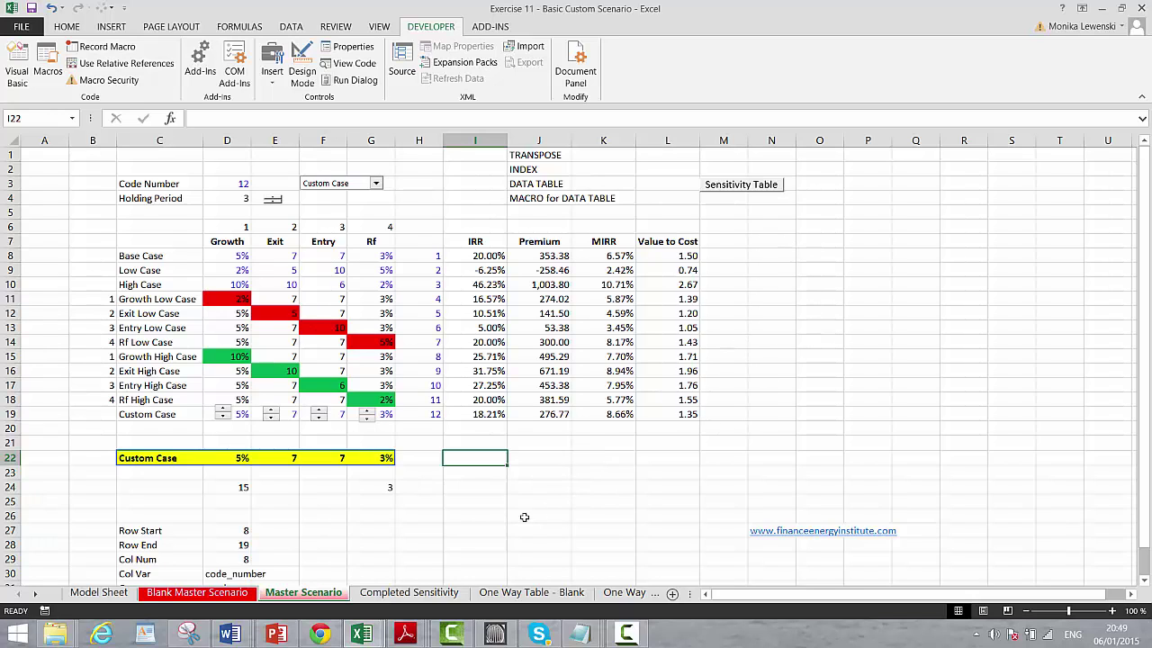
Create a column chart on its own sheet from the Net Cash Flow values E19:Q19 on Model Sheet
click(122, 594)
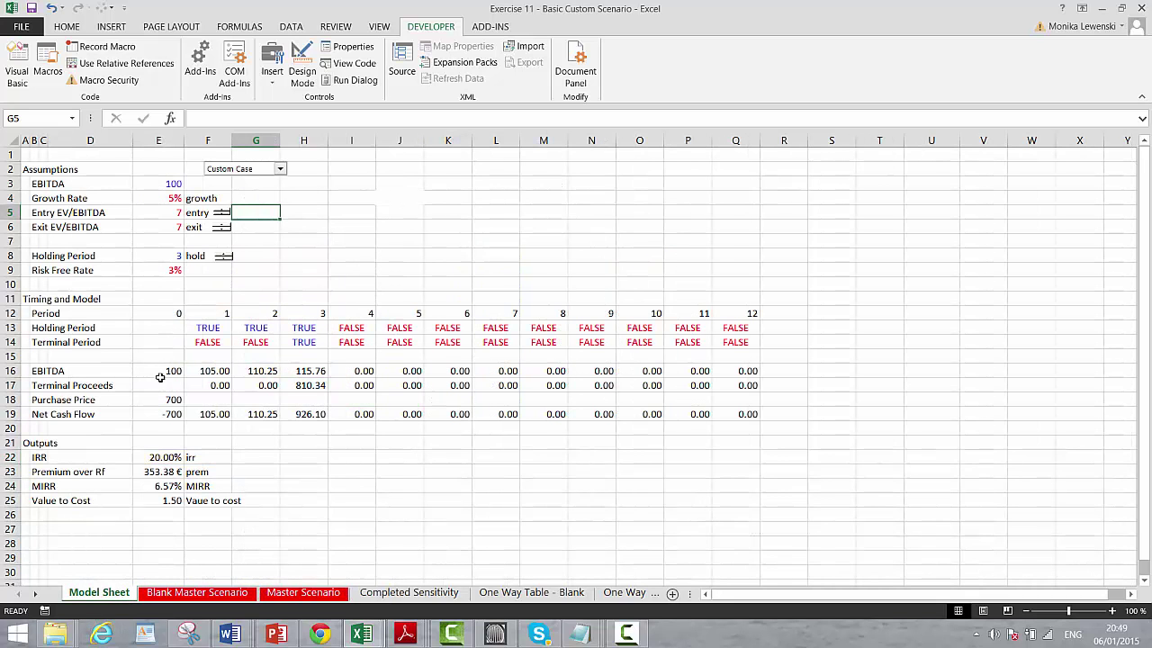
click(163, 373)
key(Down)
key(Down)
key(Down)
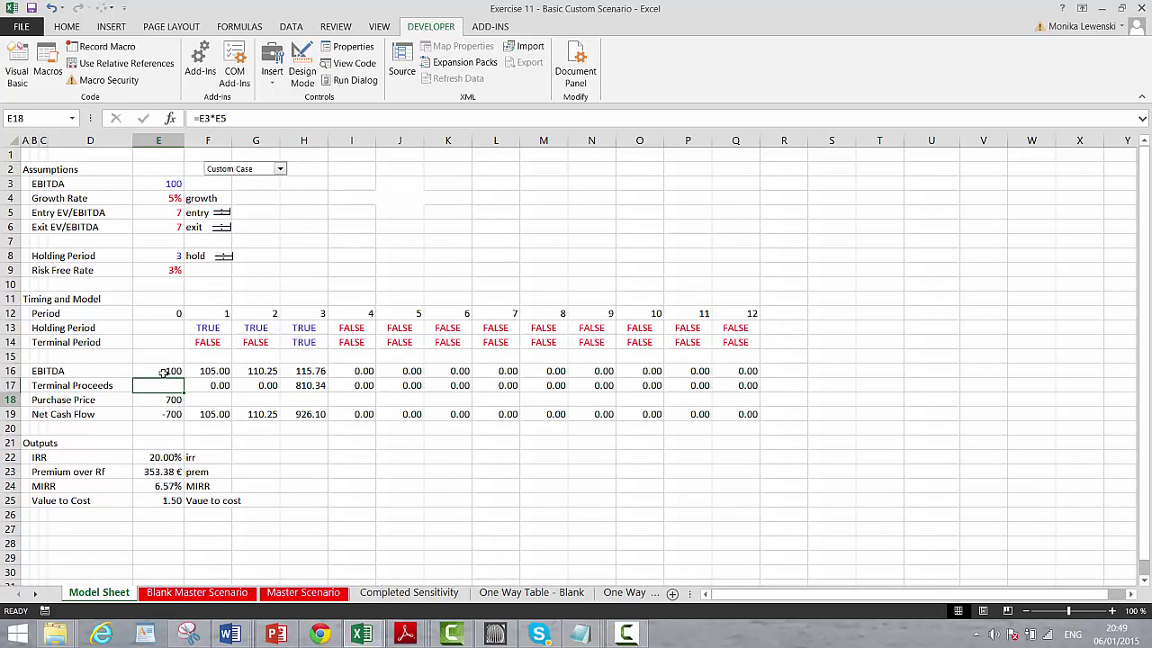
key(Left)
key(Left)
key(Left)
key(shift+Right)
key(shift+Right)
key(shift+Right)
key(shift+Right)
key(shift+Right)
key(shift+Right)
key(shift+Right)
key(shift+Right)
key(shift+Right)
key(shift+Right)
key(shift+Right)
key(shift+Right)
key(shift+Right)
key(shift+Right)
key(shift+Right)
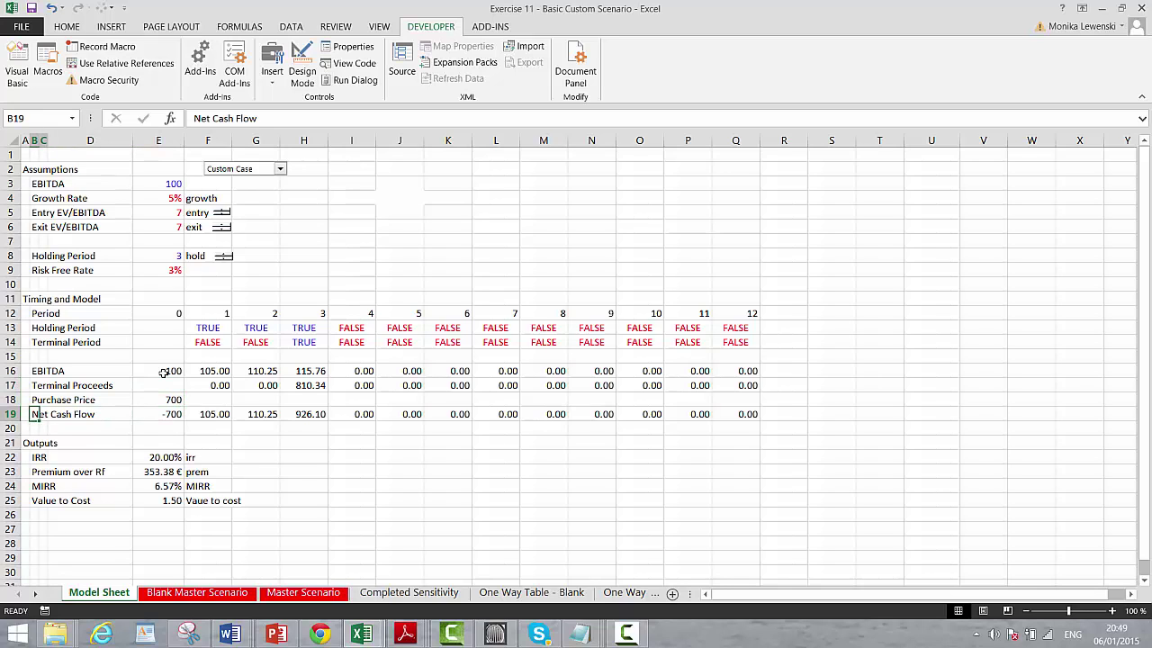
key(shift+Left)
key(shift+Left)
key(shift+Left)
key(shift+Left)
key(shift+Left)
key(shift+Left)
key(shift+Left)
key(shift+Left)
key(shift+Left)
key(shift+Left)
key(shift+Left)
key(shift+Left)
key(shift+Left)
key(shift+Left)
key(shift+Left)
drag(164, 411, 753, 420)
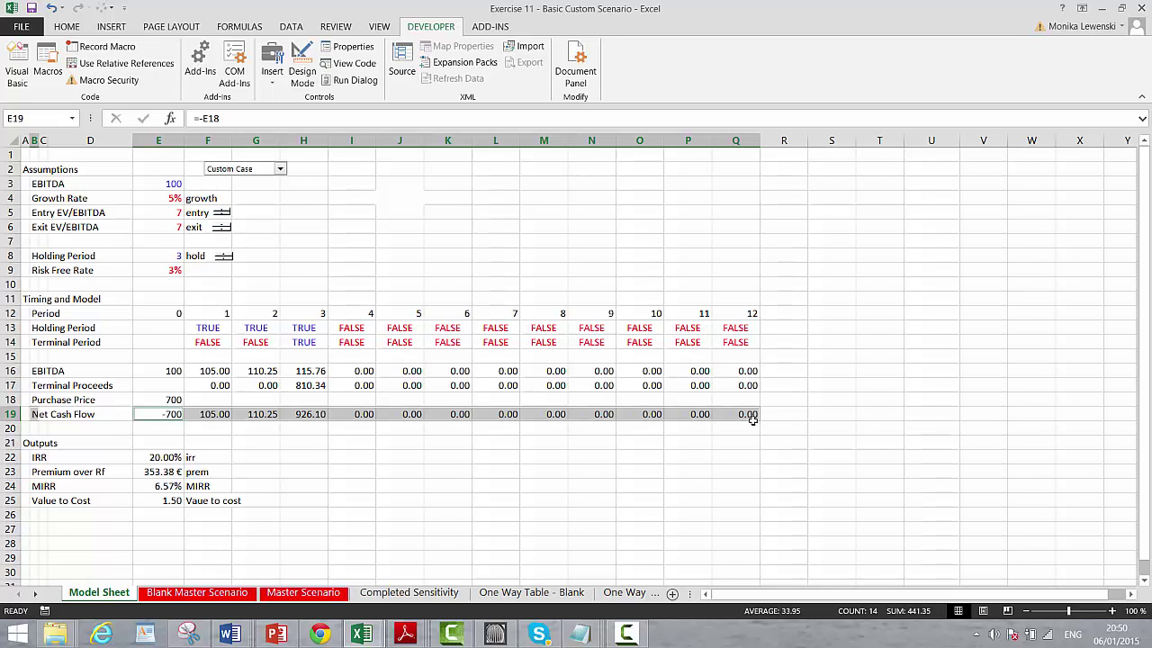
key(F11)
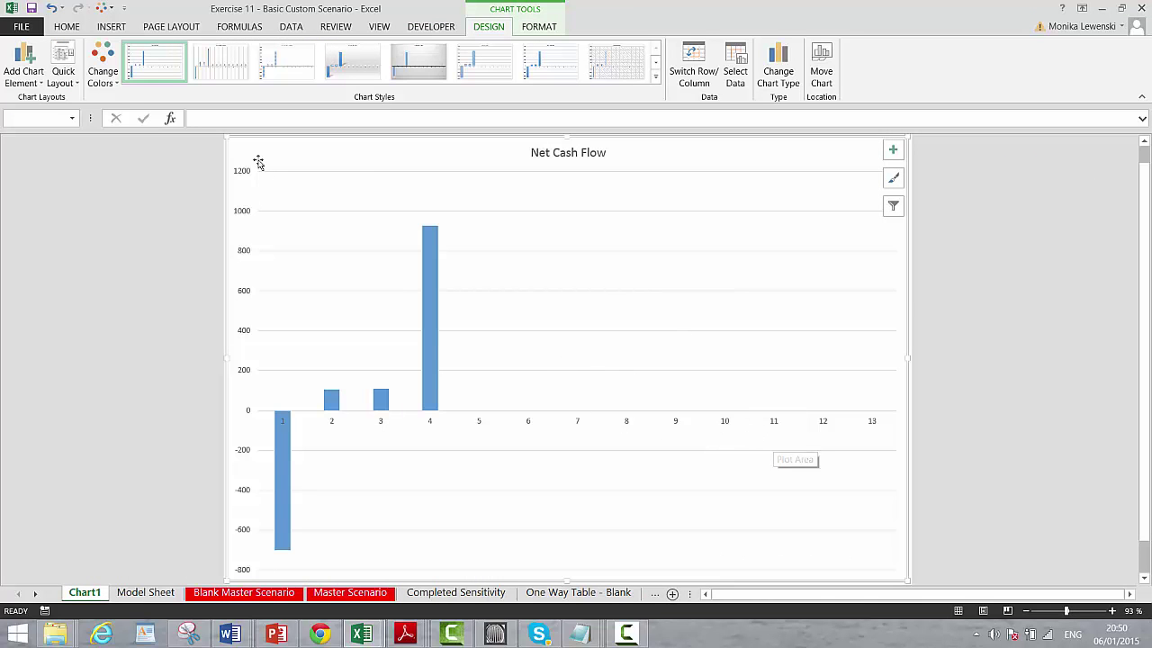
Move the Net Cash Flow chart into Model Sheet as an object, then shrink and place it over columns R to W beside the model
right_click(328, 154)
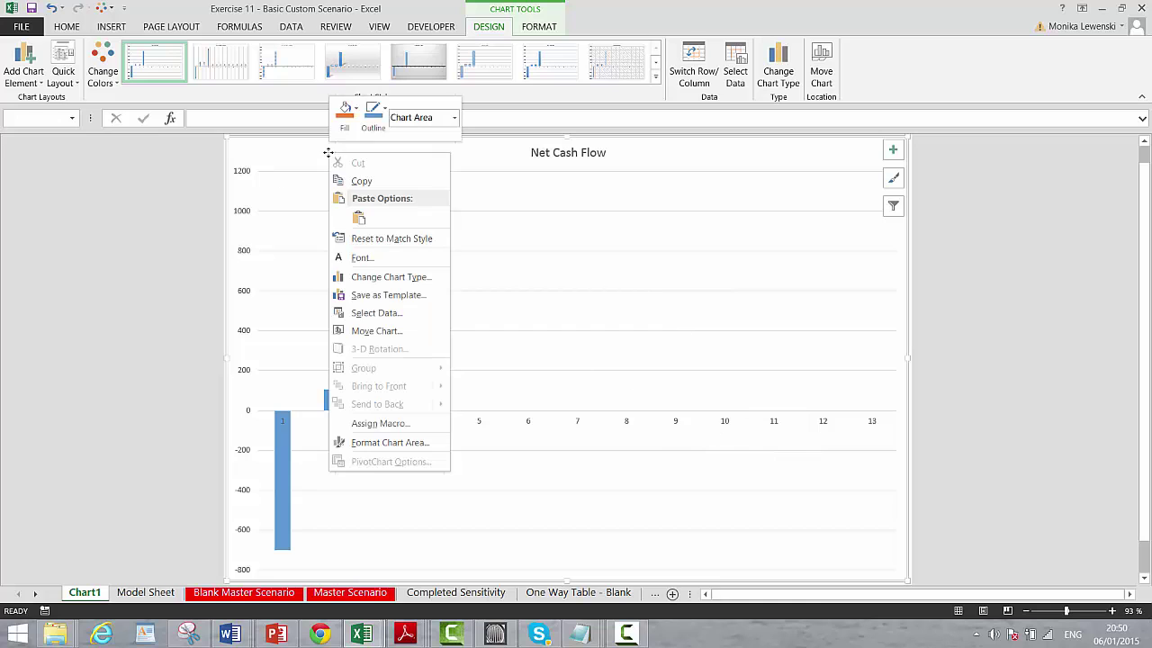
click(364, 330)
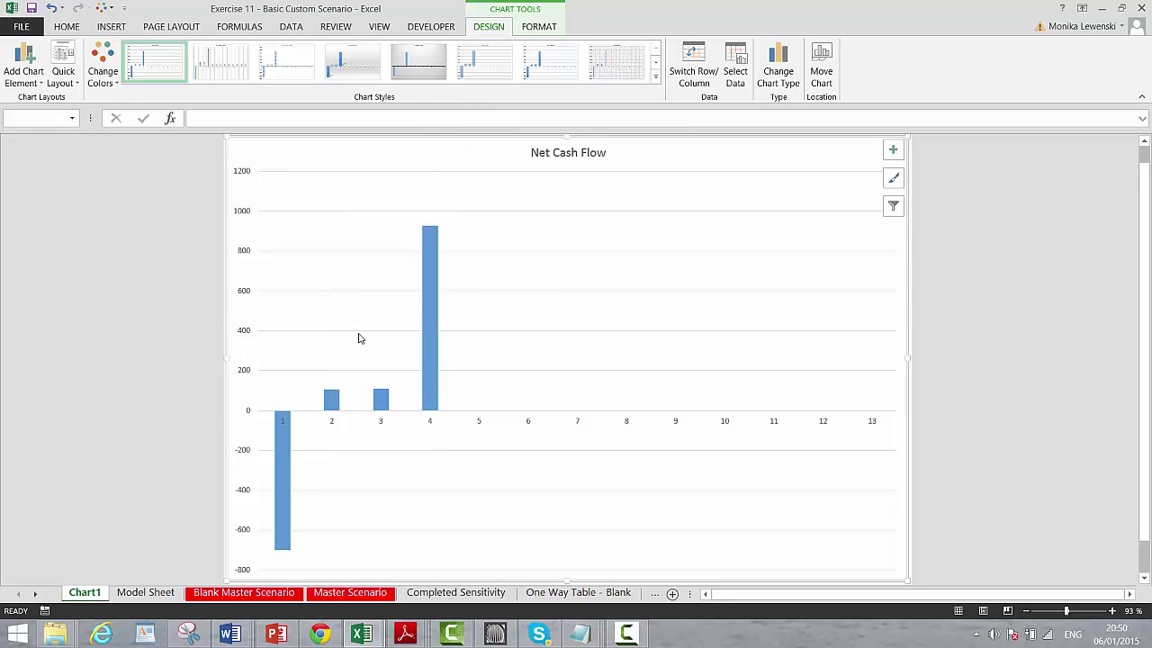
click(267, 350)
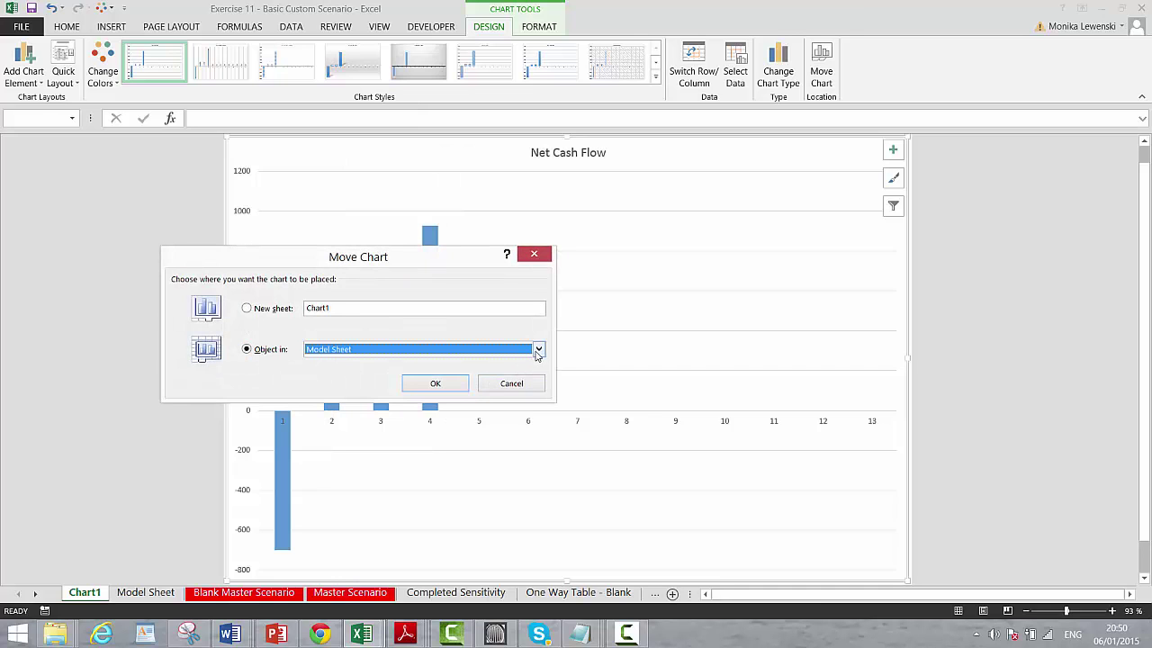
click(449, 385)
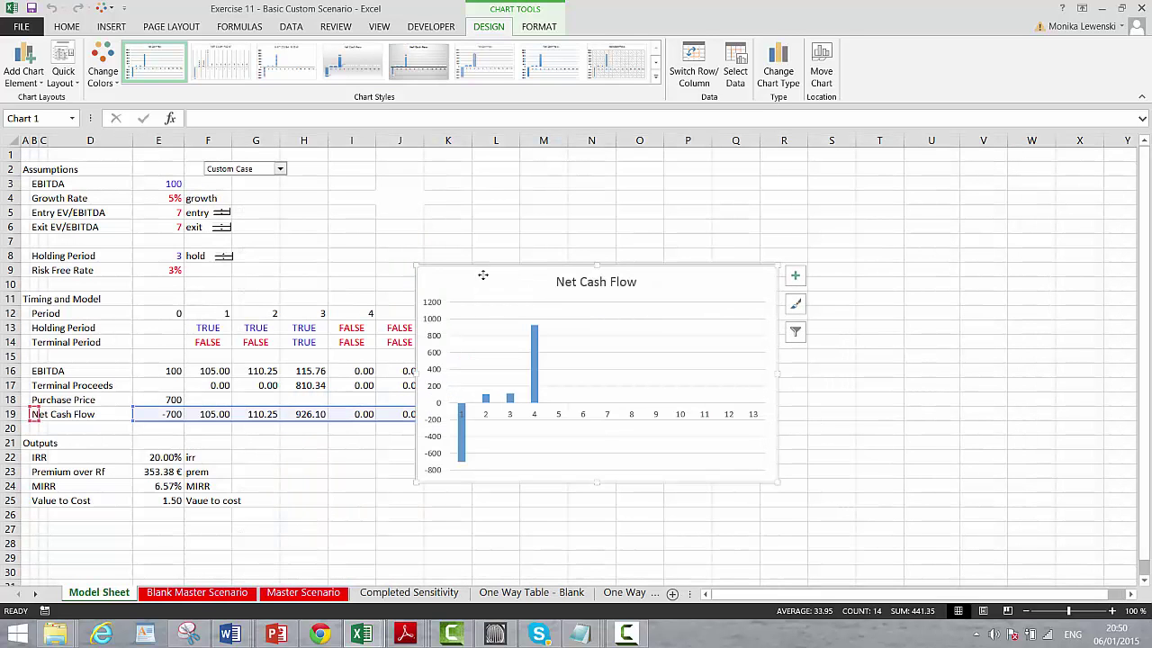
drag(483, 275, 676, 165)
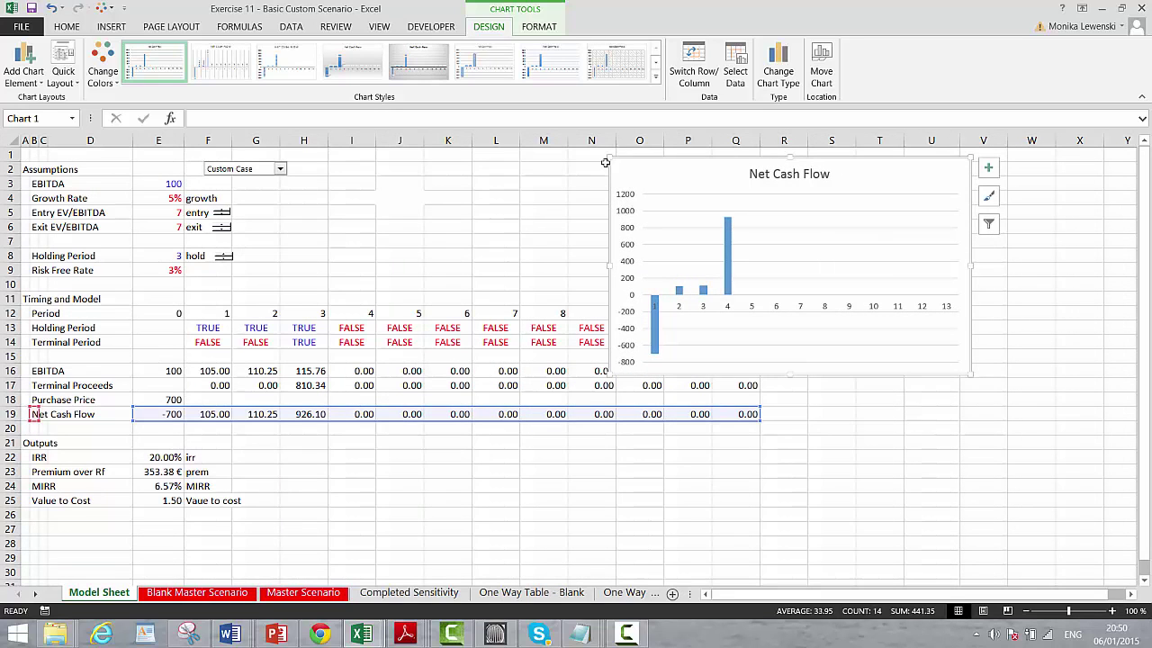
mouse_move(608, 157)
mouse_down()
mouse_move(710, 242)
mouse_move(699, 186)
mouse_move(764, 191)
mouse_move(808, 162)
mouse_move(806, 181)
mouse_up()
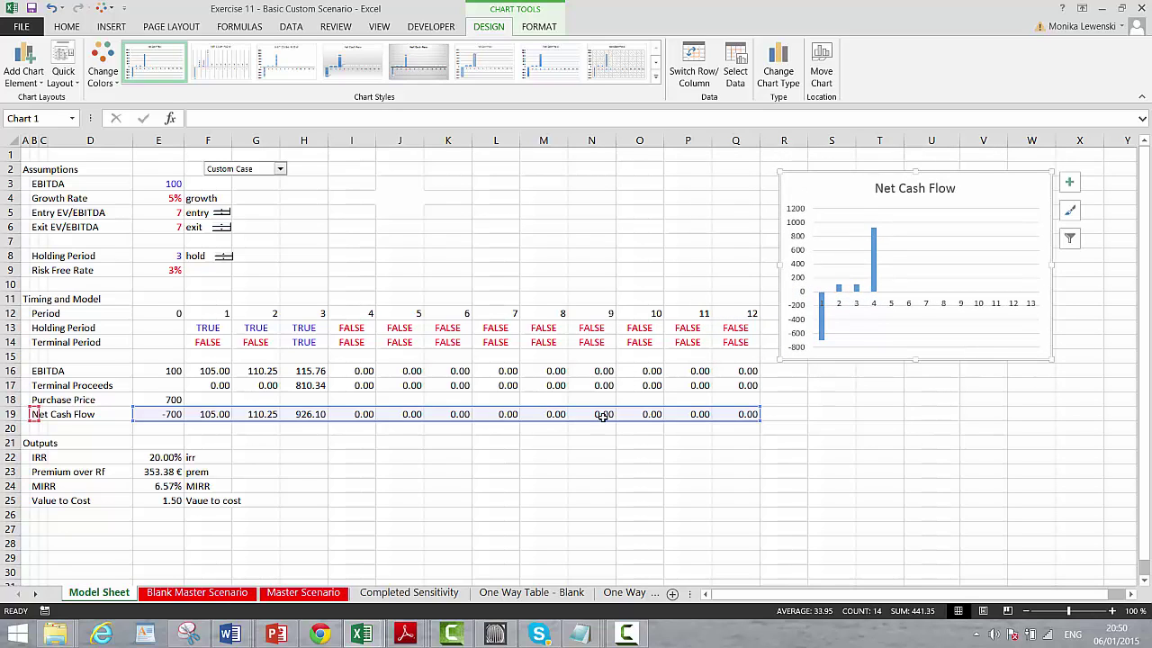
Label B28 as IRR and link E28 to the IRR output in E22
click(34, 540)
text(IRR)
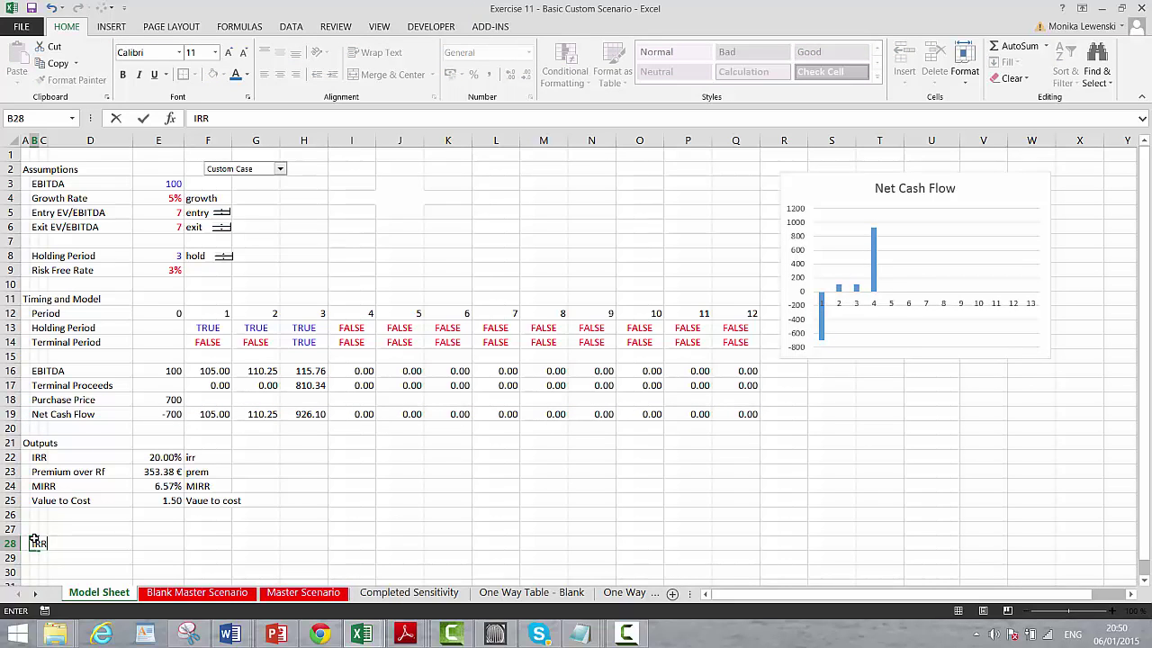
key(Tab)
key(Tab)
key(Tab)
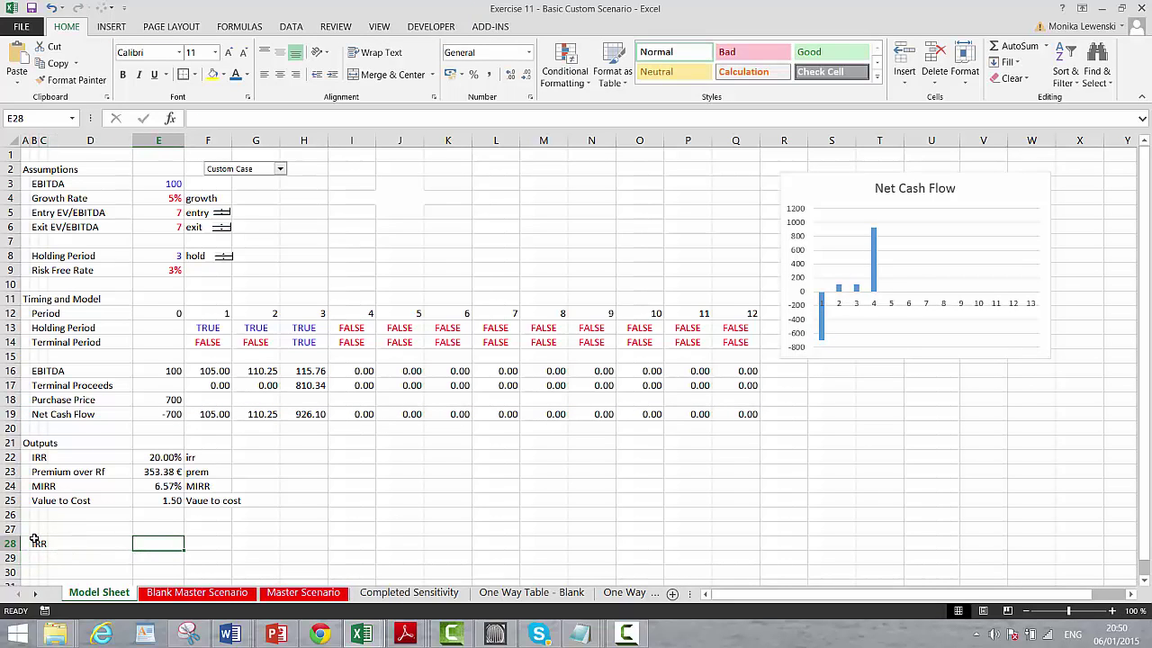
text(=)
key(Up)
key(Up)
key(Up)
key(Up)
key(Up)
key(Up)
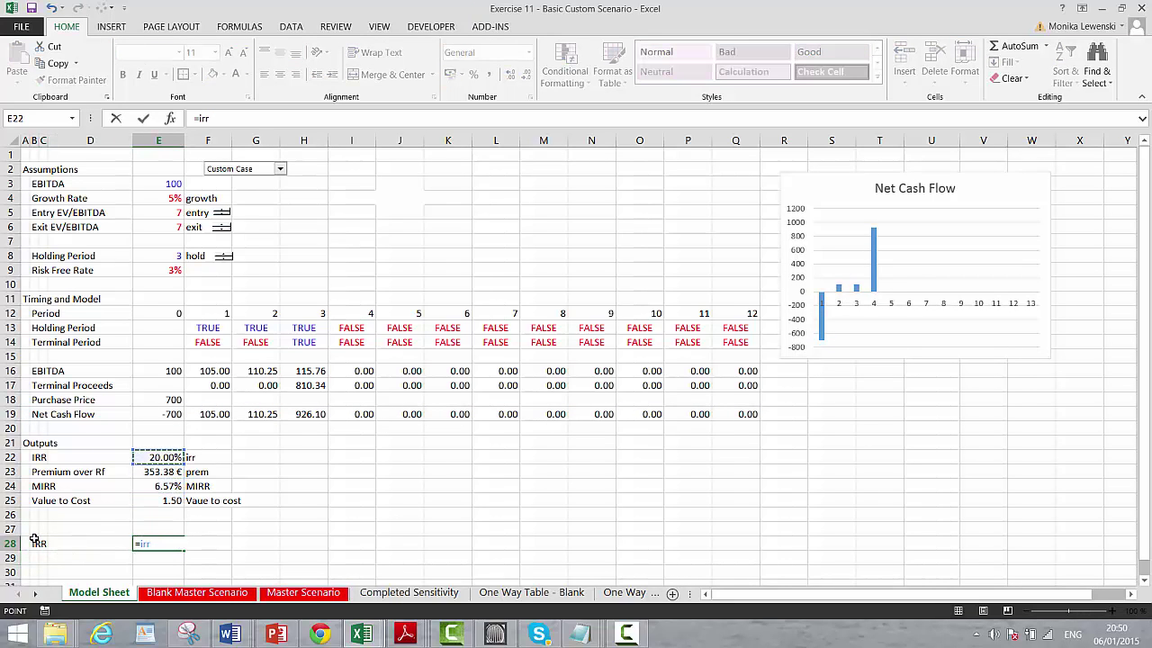
key(Return)
Format the linked IRR in E28 as a percentage with two decimals
key(Up)
key(Right)
key(Left)
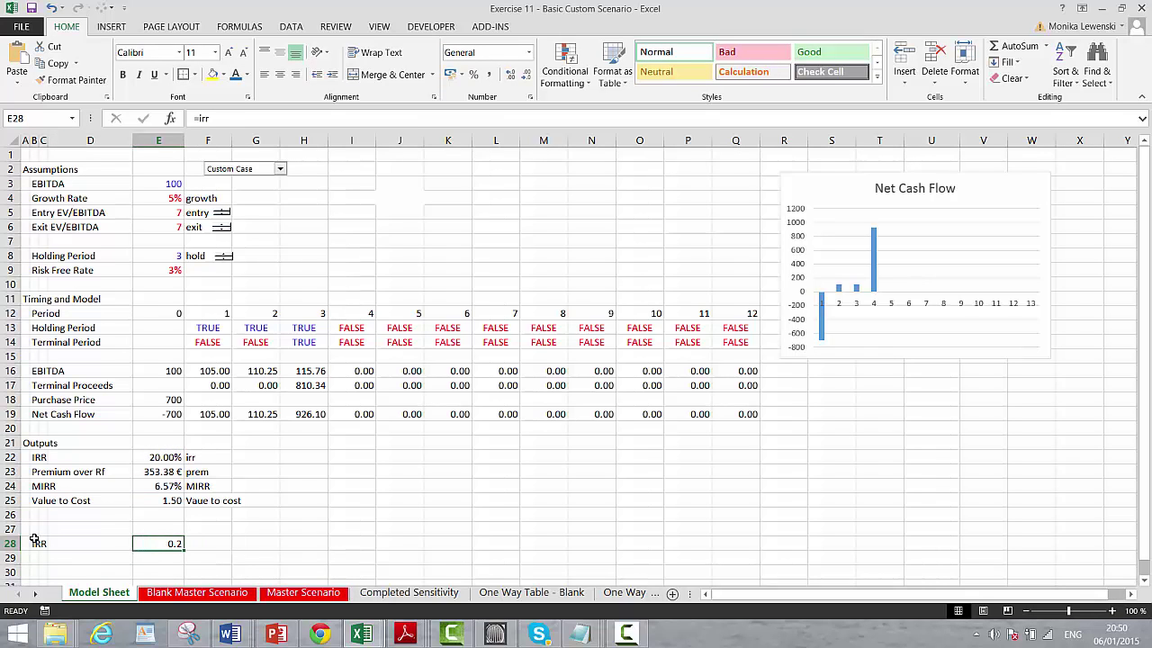
key(ctrl+shift+5)
key(ctrl+shift+d)
Label F28 as Entry and link G28 to the Entry EV/EBITDA assumption in E5
key(Right)
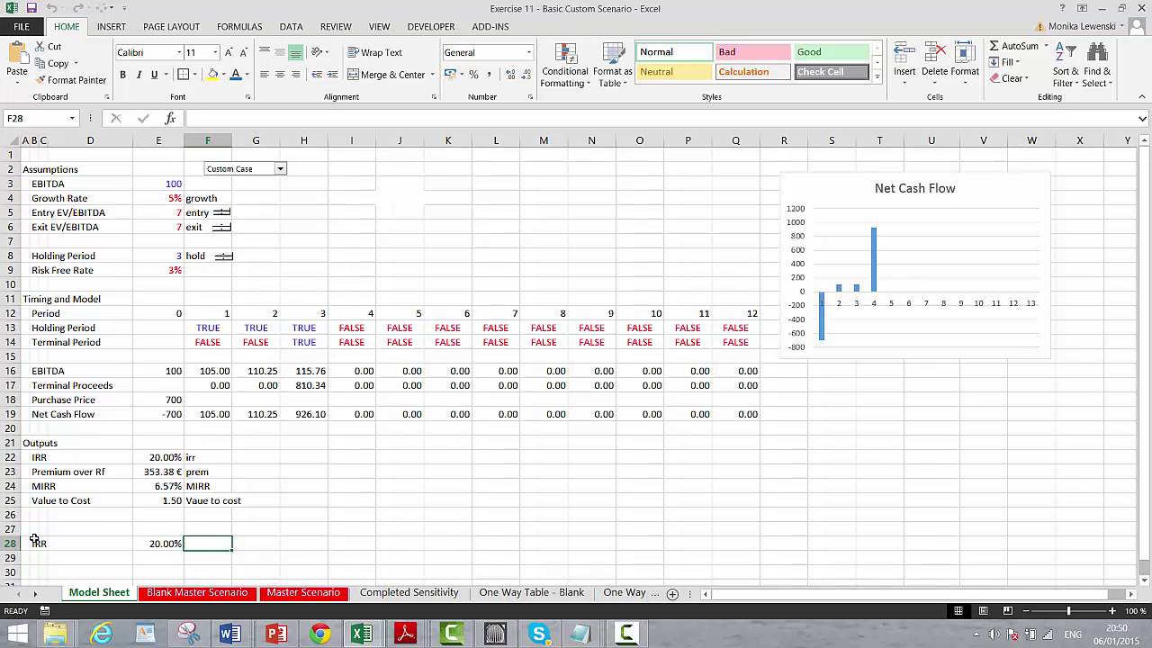
text(Entr)
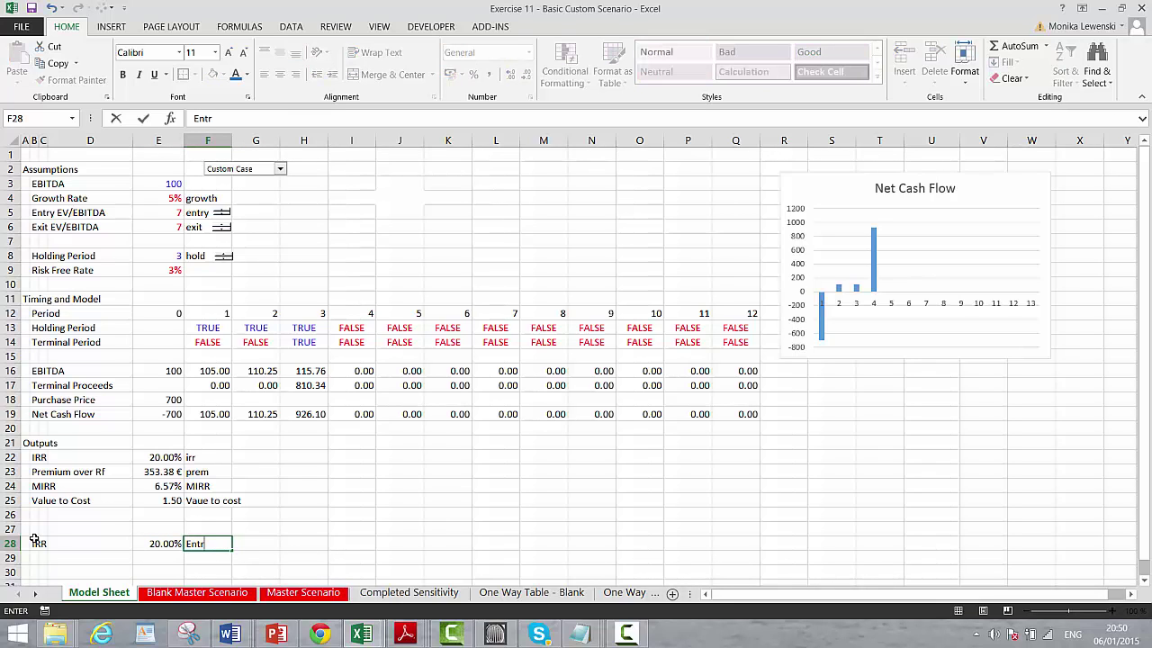
text(y)
key(Right)
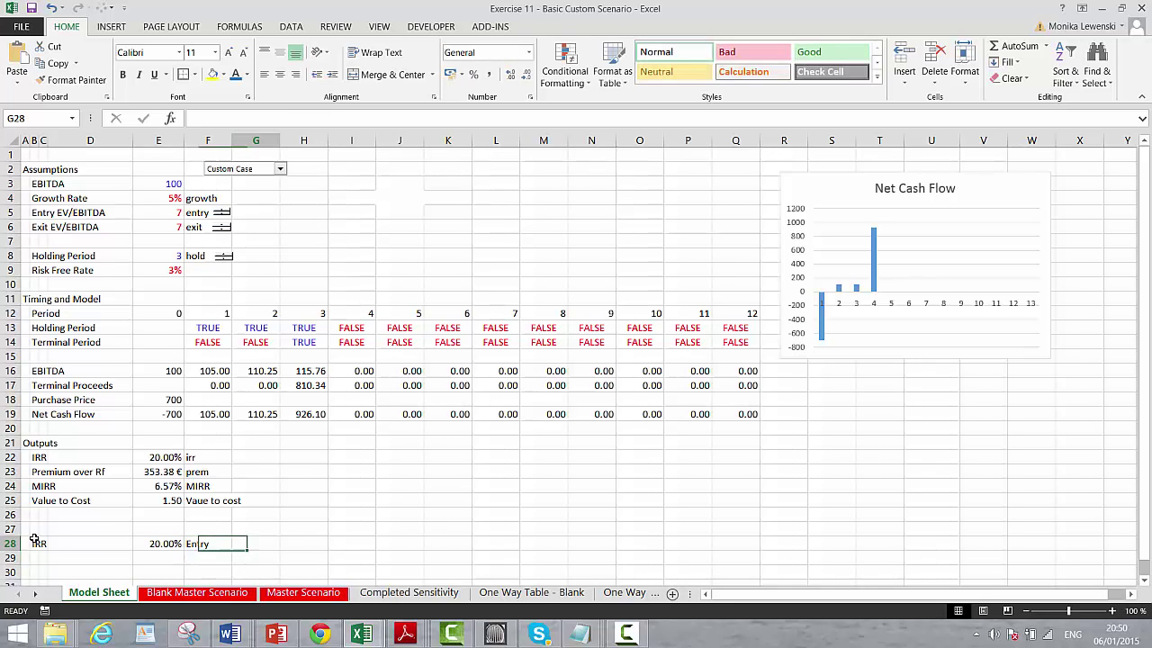
text(=)
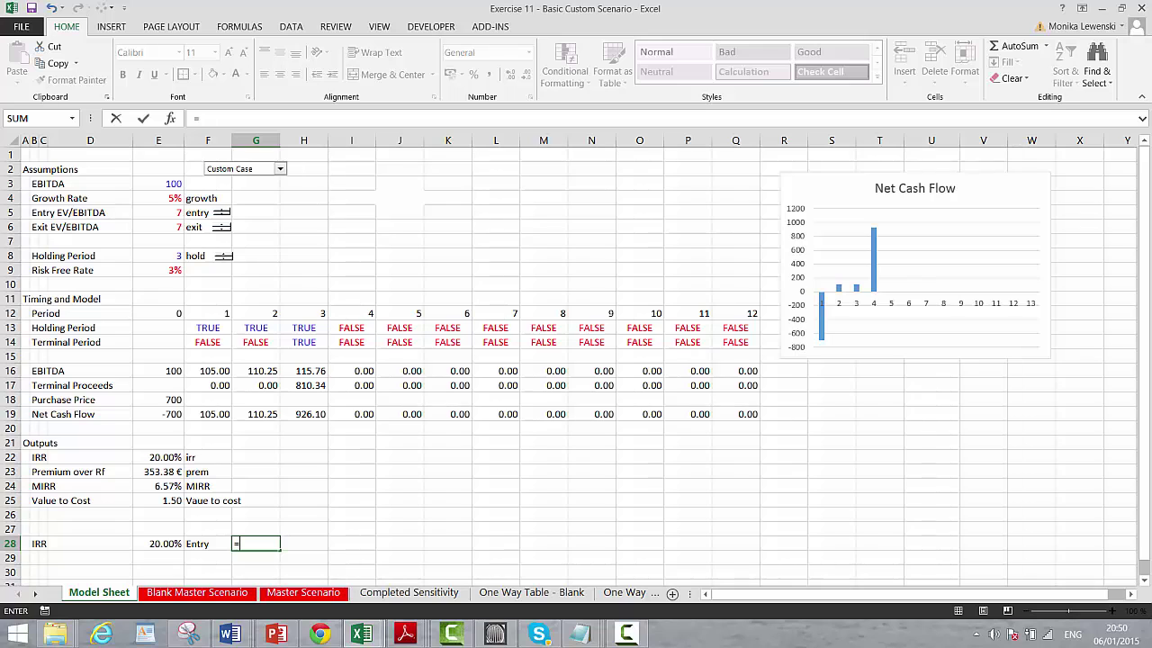
click(171, 211)
key(ctrl+Return)
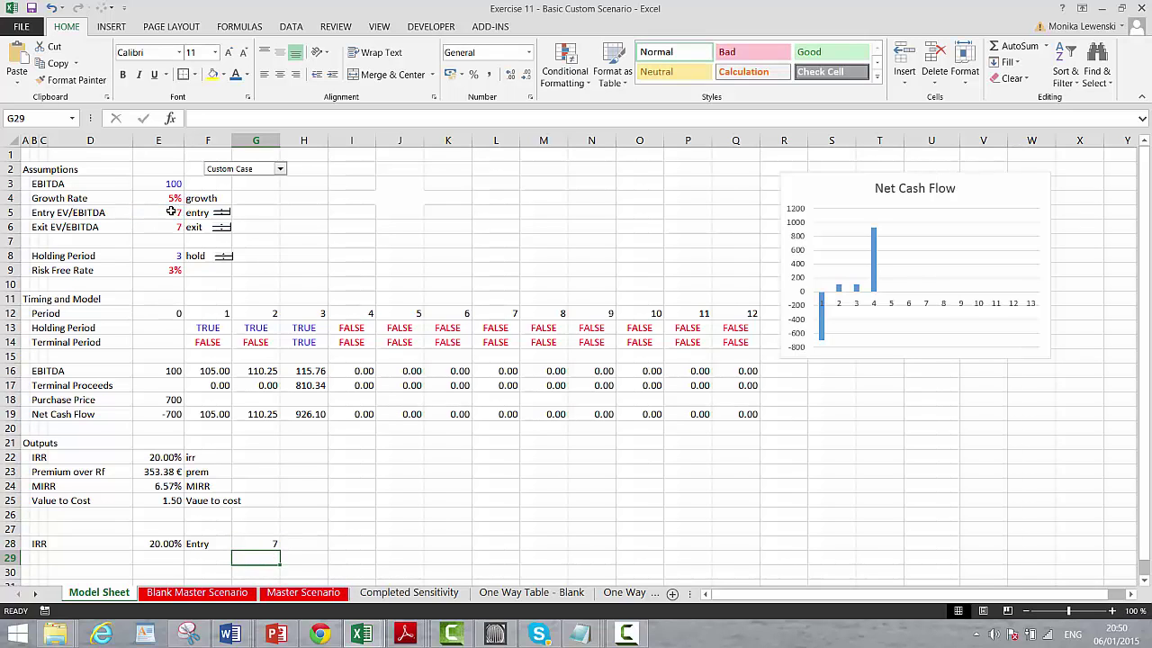
Label H28 as Exit and link I28 to the Exit EV/EBITDA assumption in E6
key(Right)
text(E)
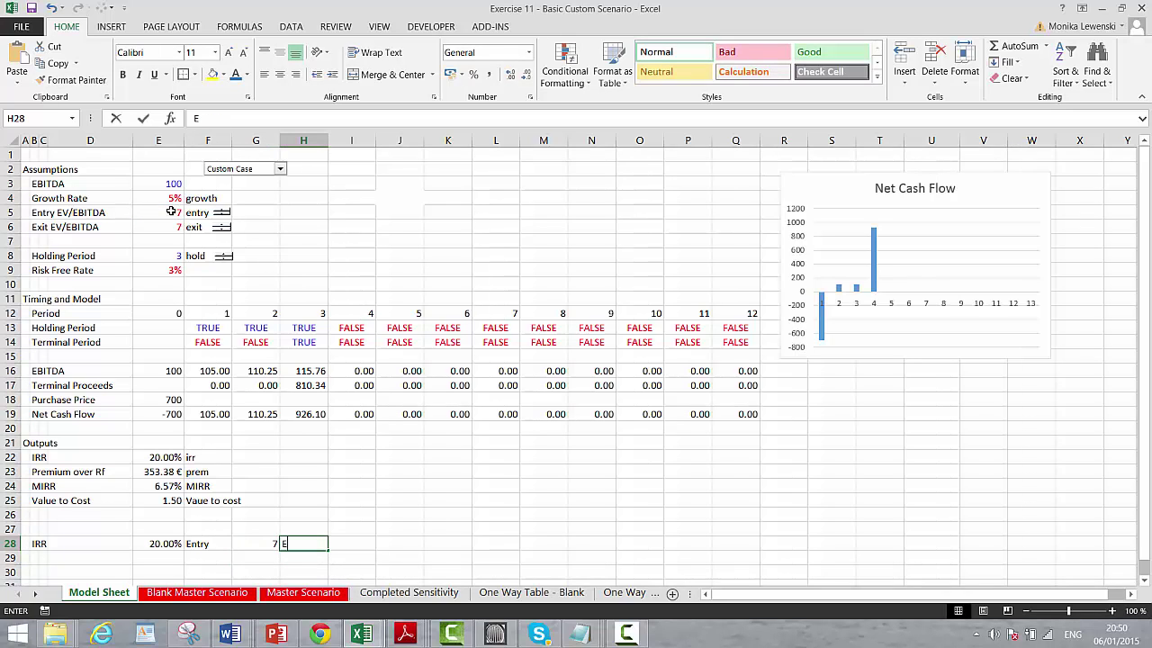
text(xit)
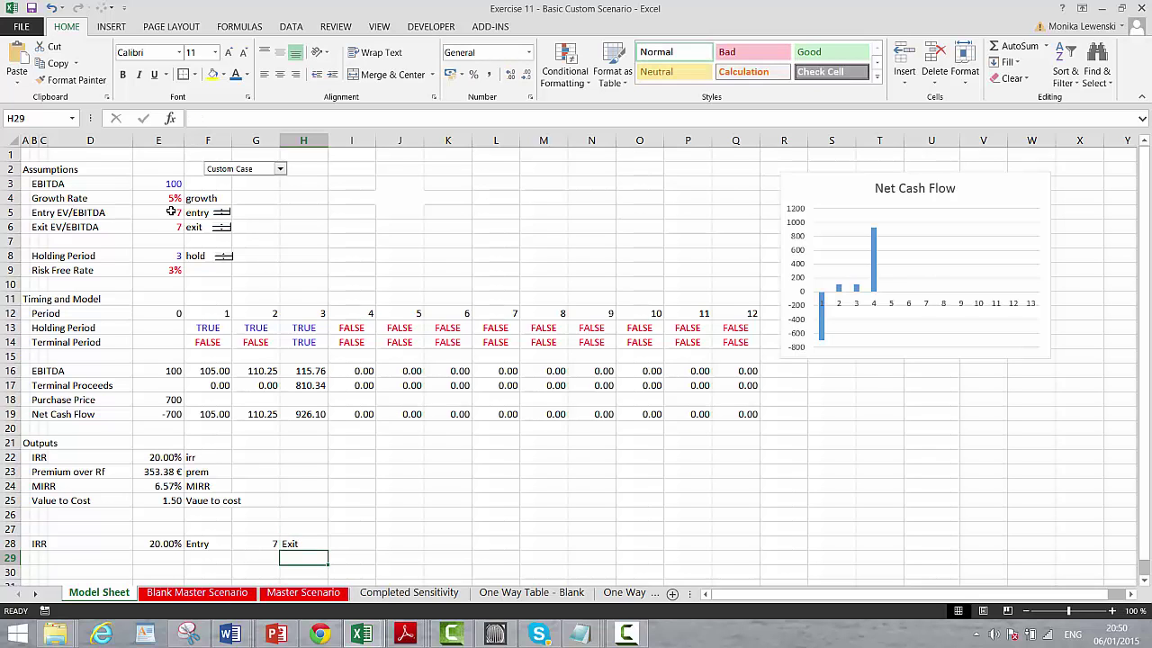
key(Right)
text(=)
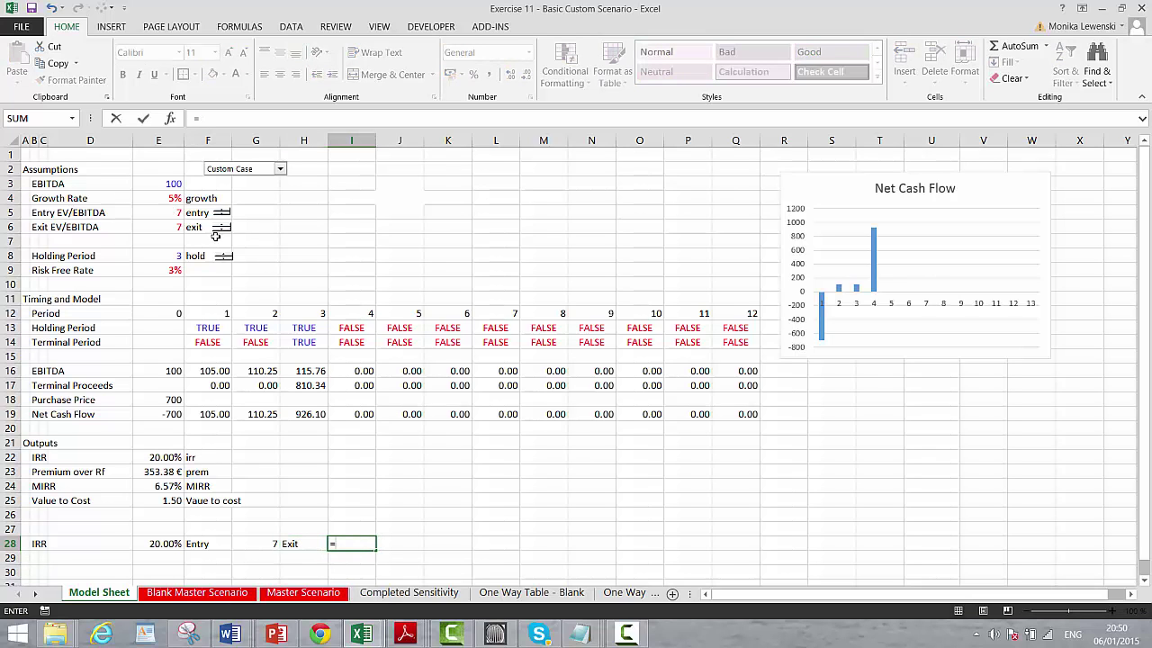
click(171, 228)
key(Return)
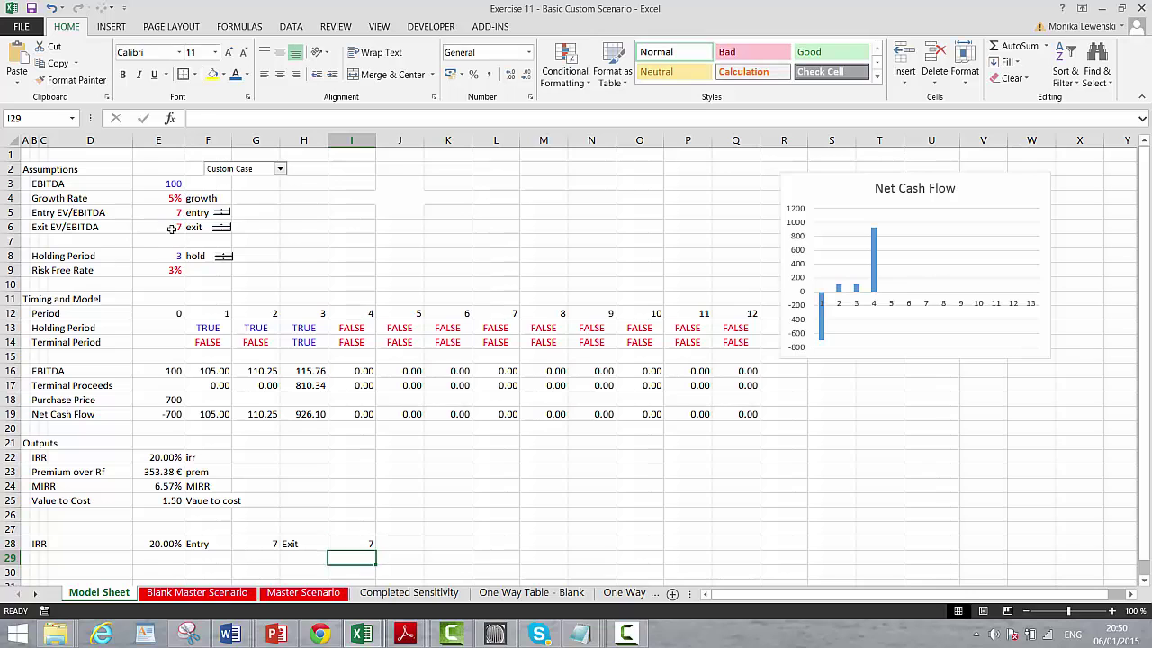
Link the chart title to the range B28:I28 on Model Sheet
click(893, 191)
text(=)
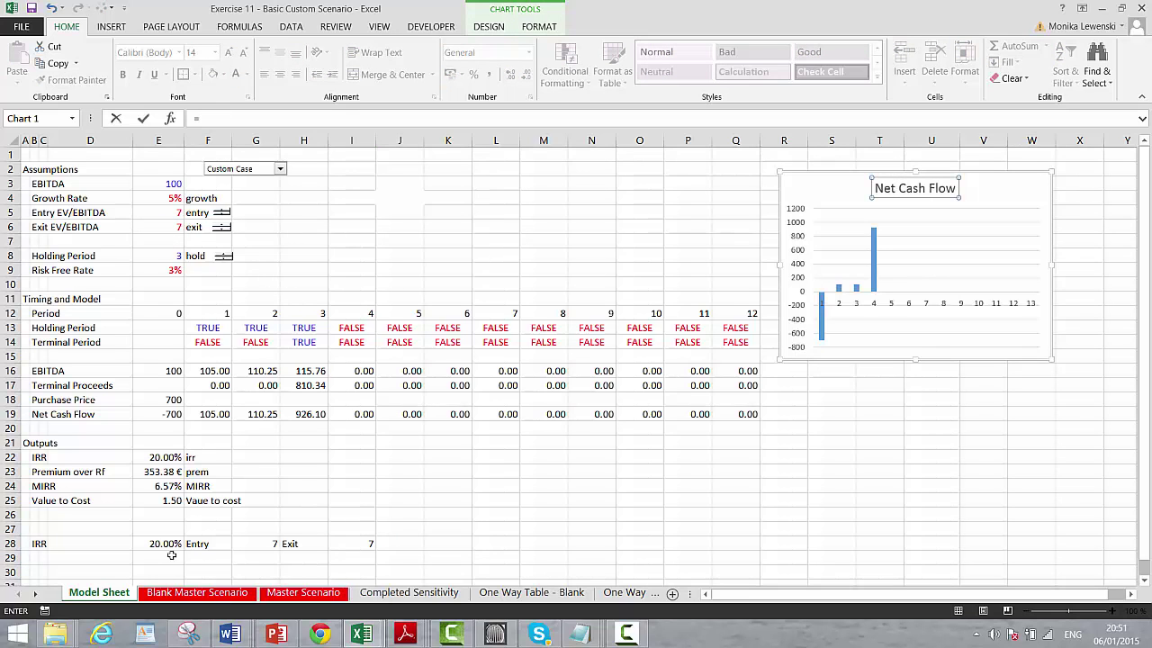
drag(36, 543, 348, 539)
key(Return)
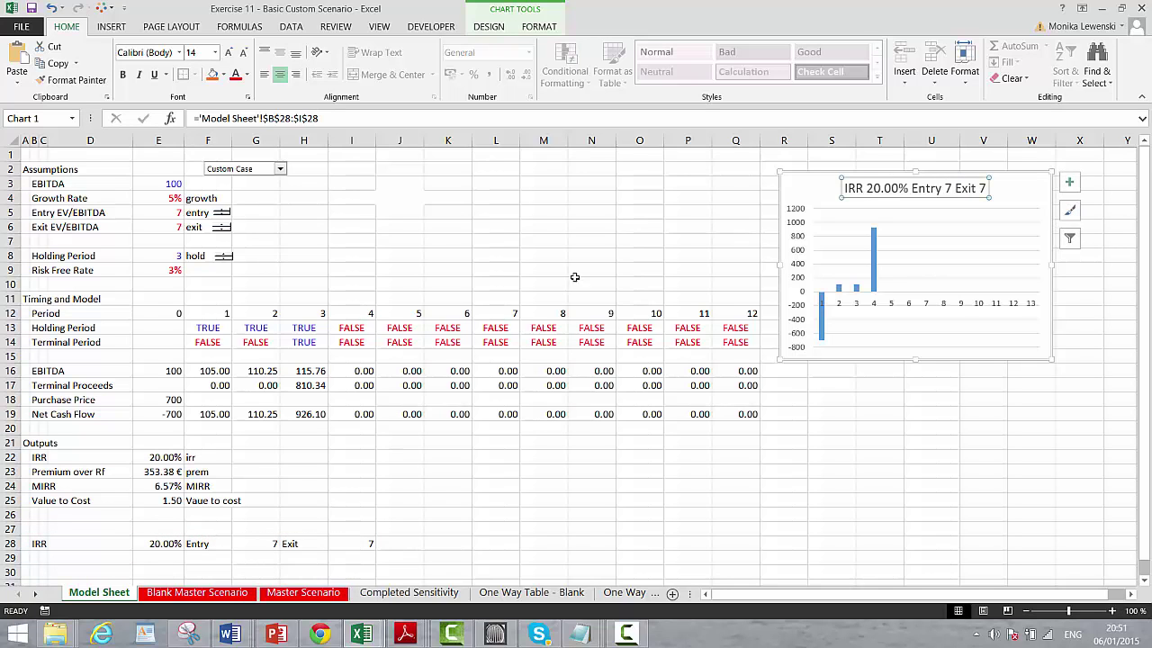
click(573, 227)
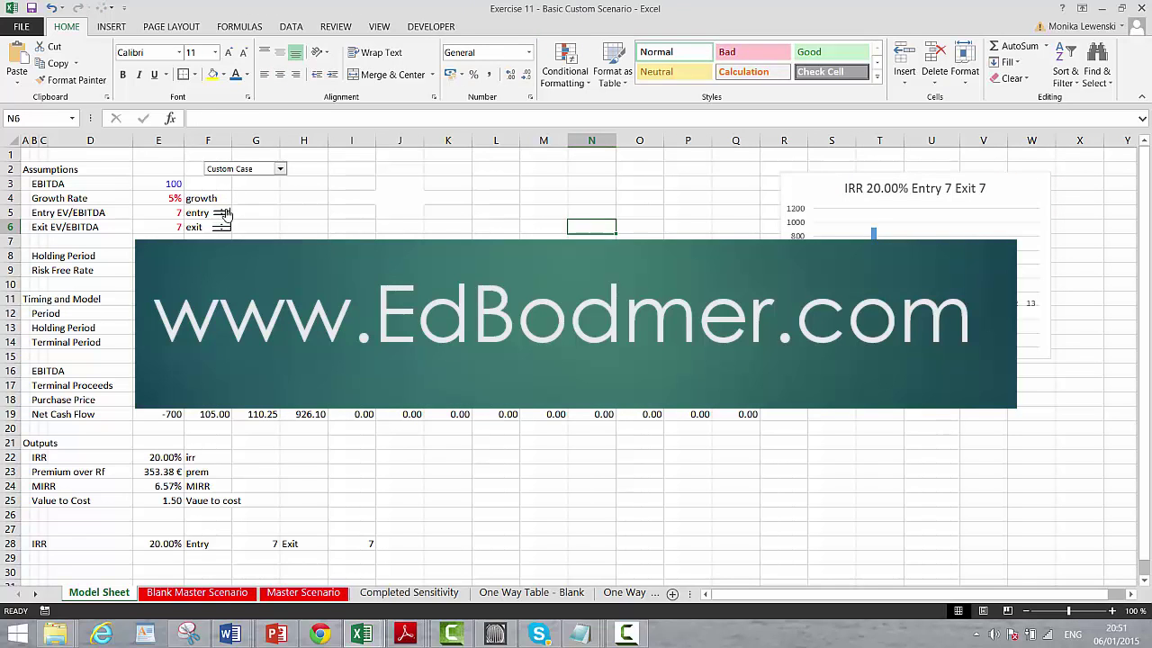
Try to cut the entry spinner from beside E5 and place it inside the chart below the Entry part of the title
right_click(227, 215)
click(249, 227)
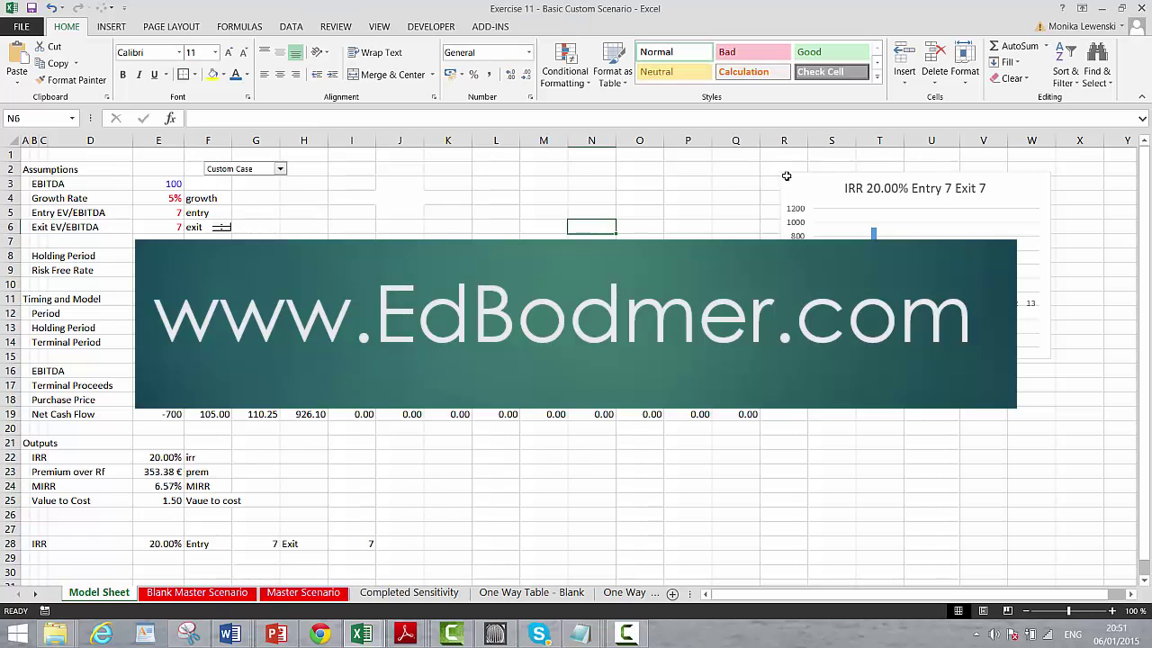
click(911, 200)
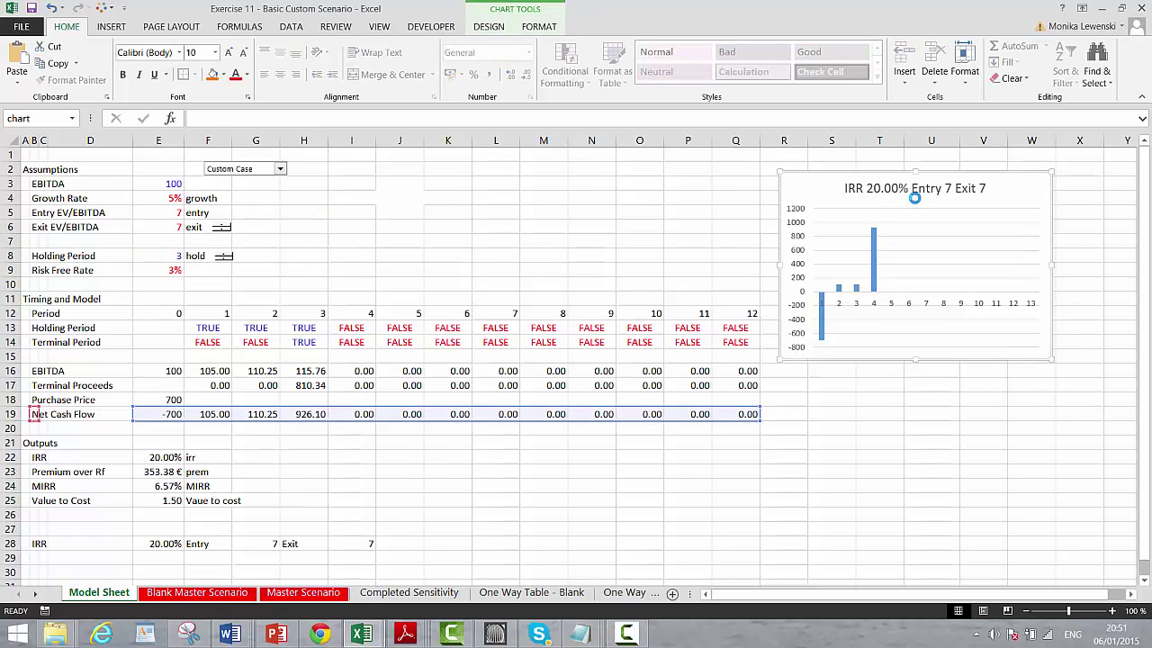
click(790, 179)
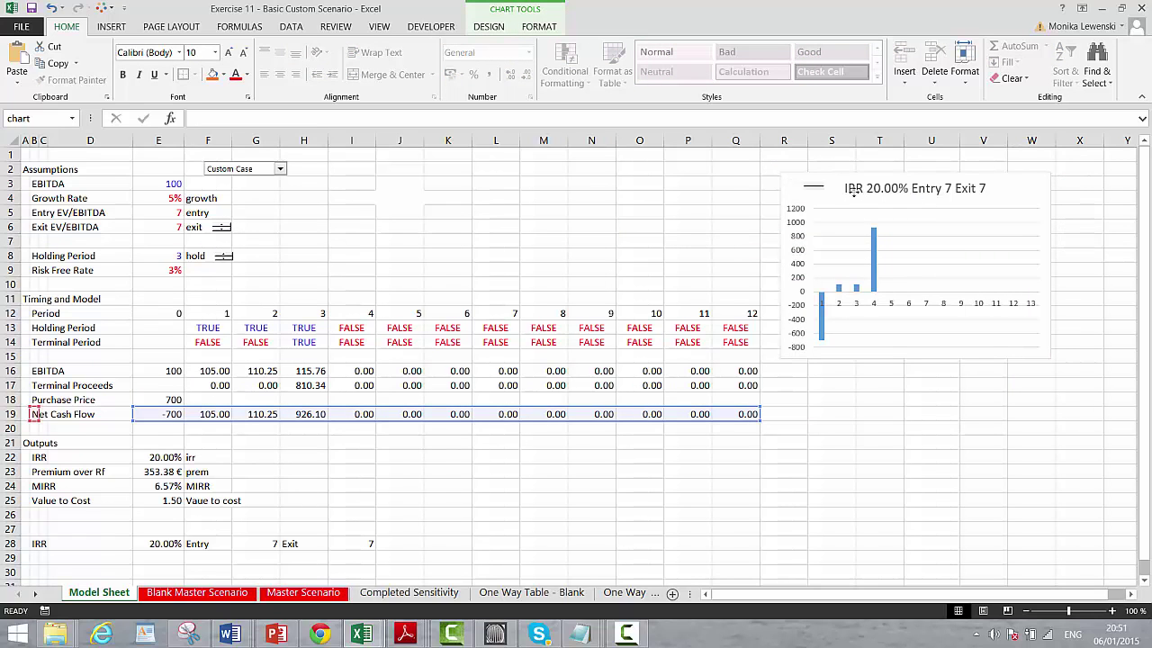
click(943, 206)
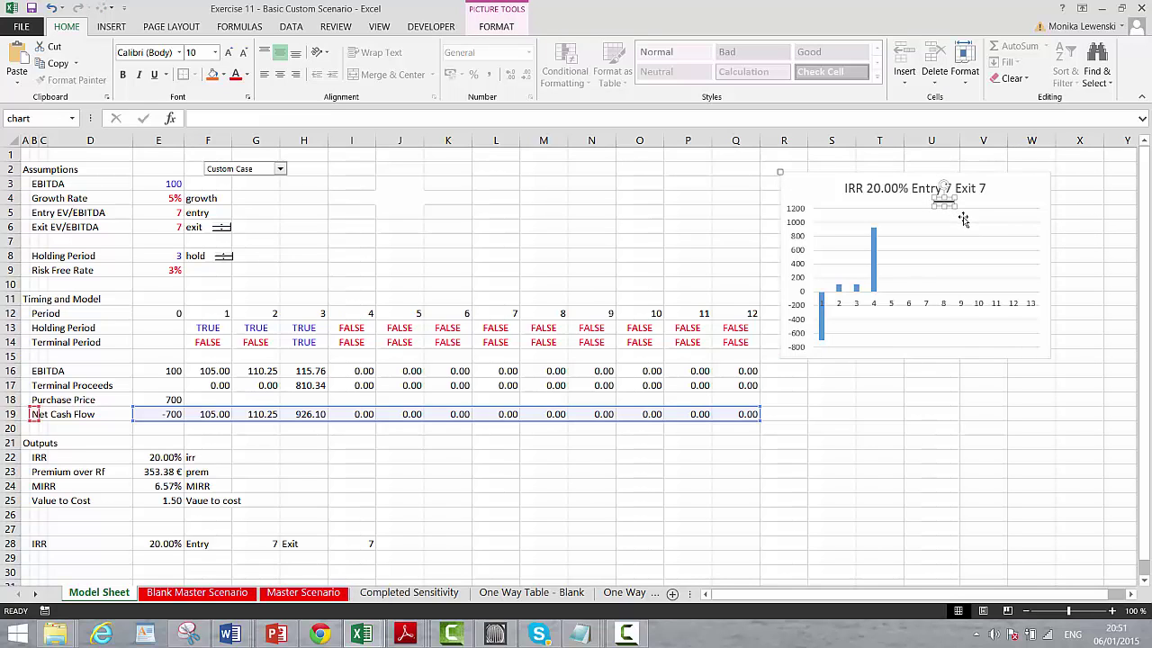
click(959, 216)
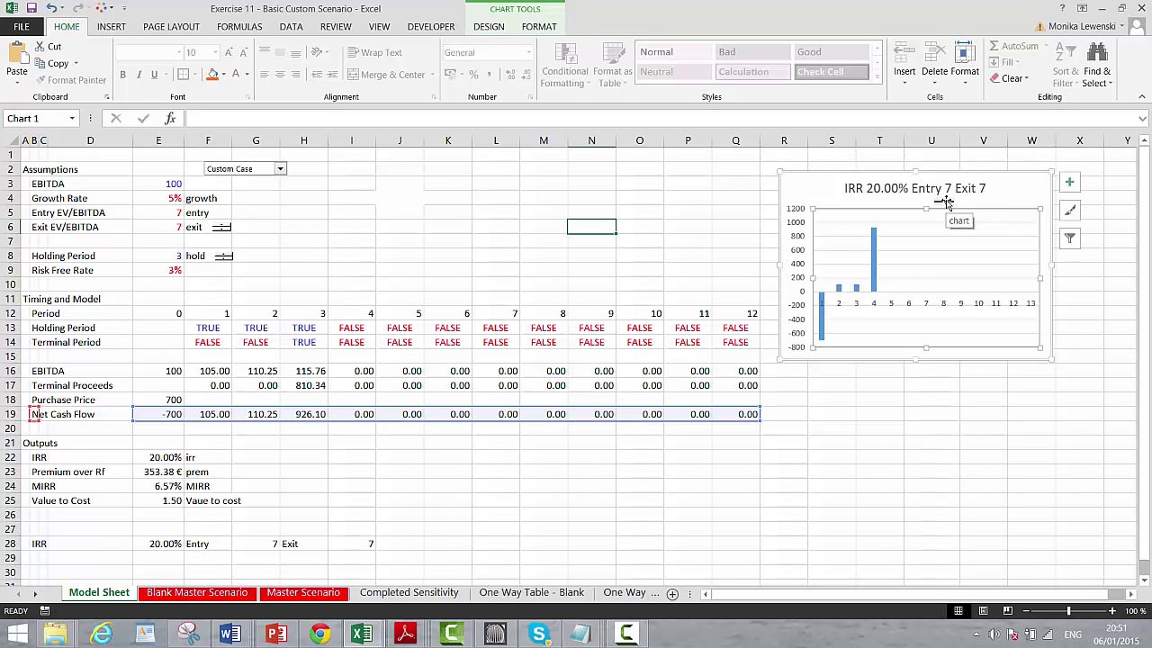
click(944, 202)
click(963, 213)
click(944, 201)
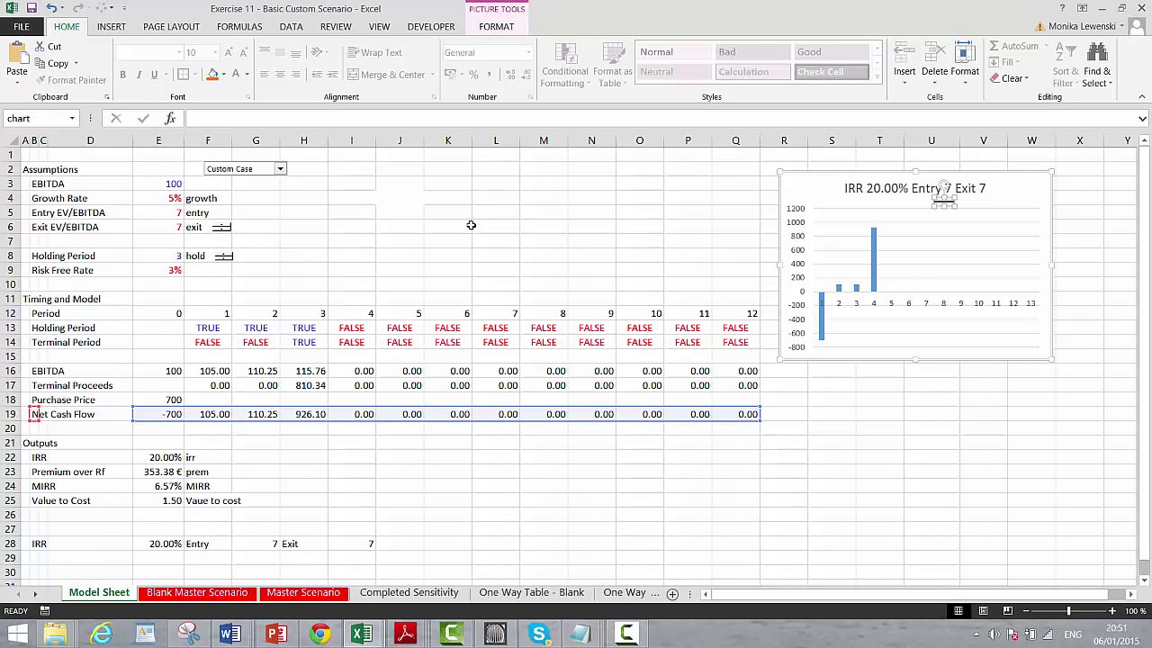
Undo the cutting, pasting and repositioning of the entry spinner
key(ctrl+z)
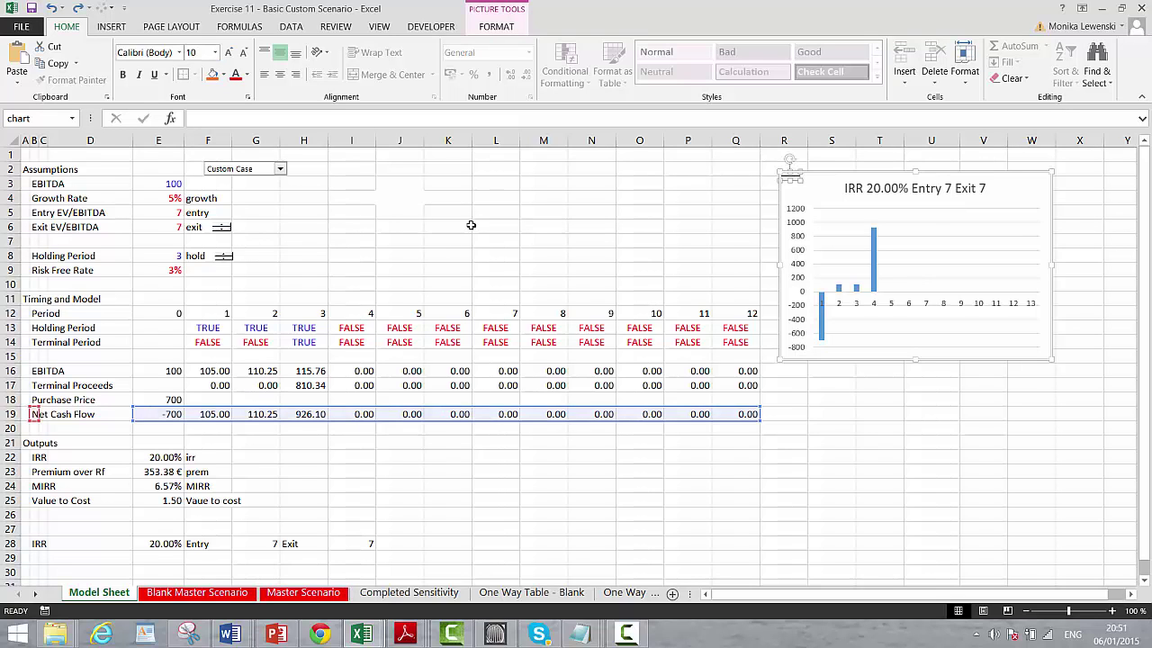
key(ctrl+z)
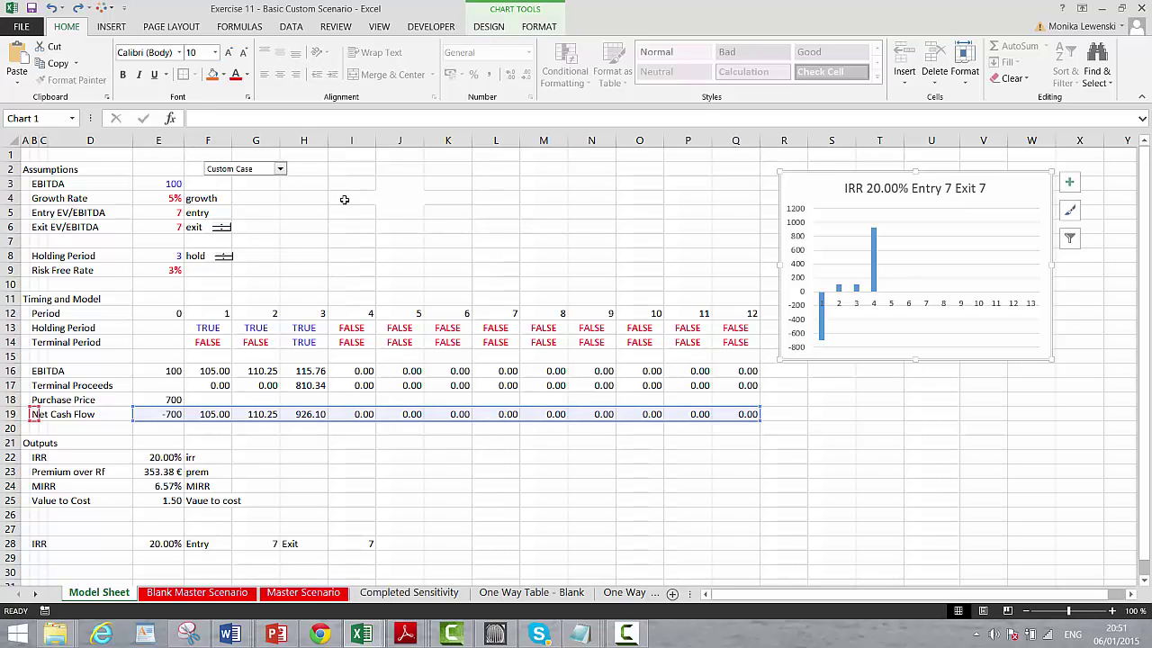
key(ctrl+z)
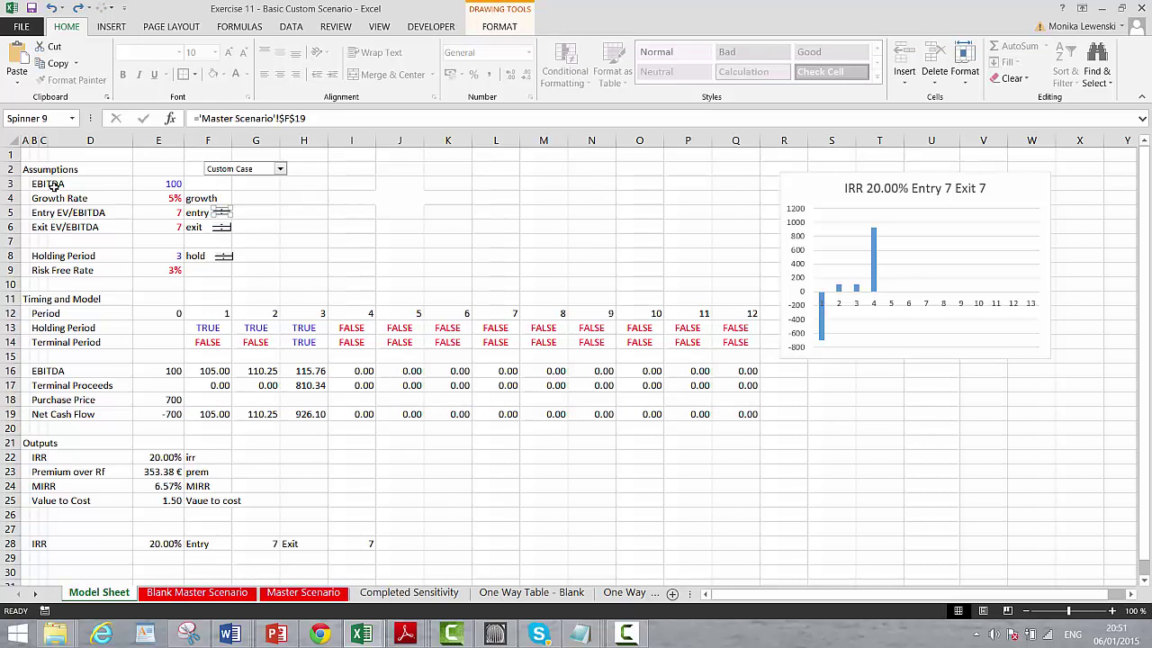
Copy the entry spinner into the chart and place the copy below the Entry part of the title
right_click(222, 213)
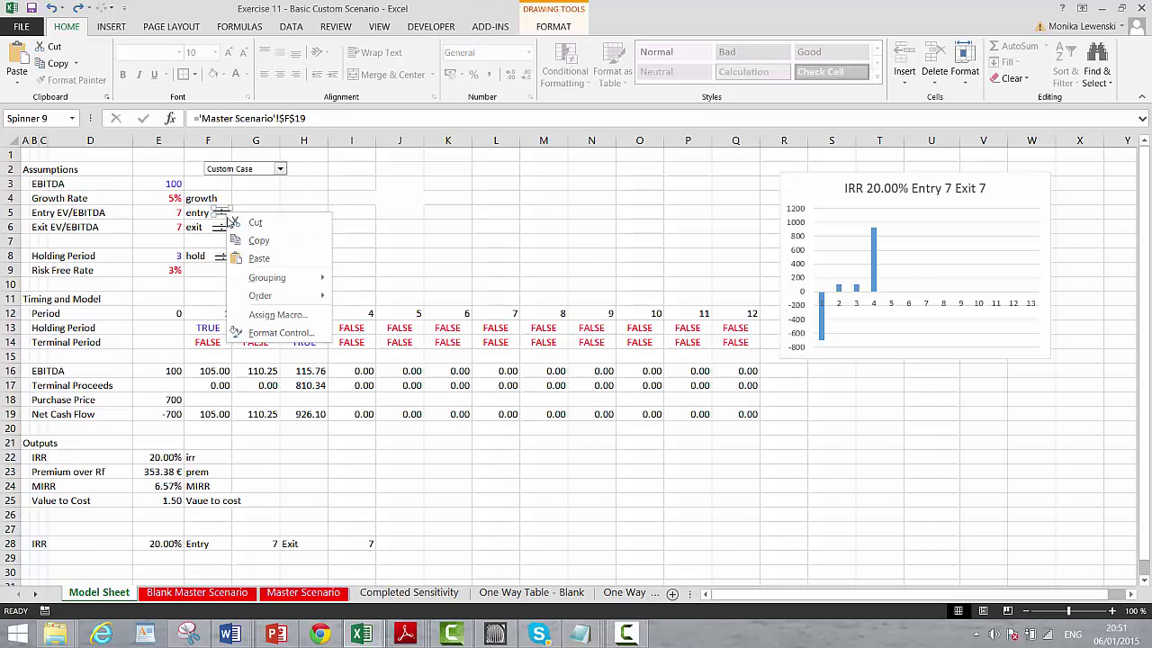
click(290, 240)
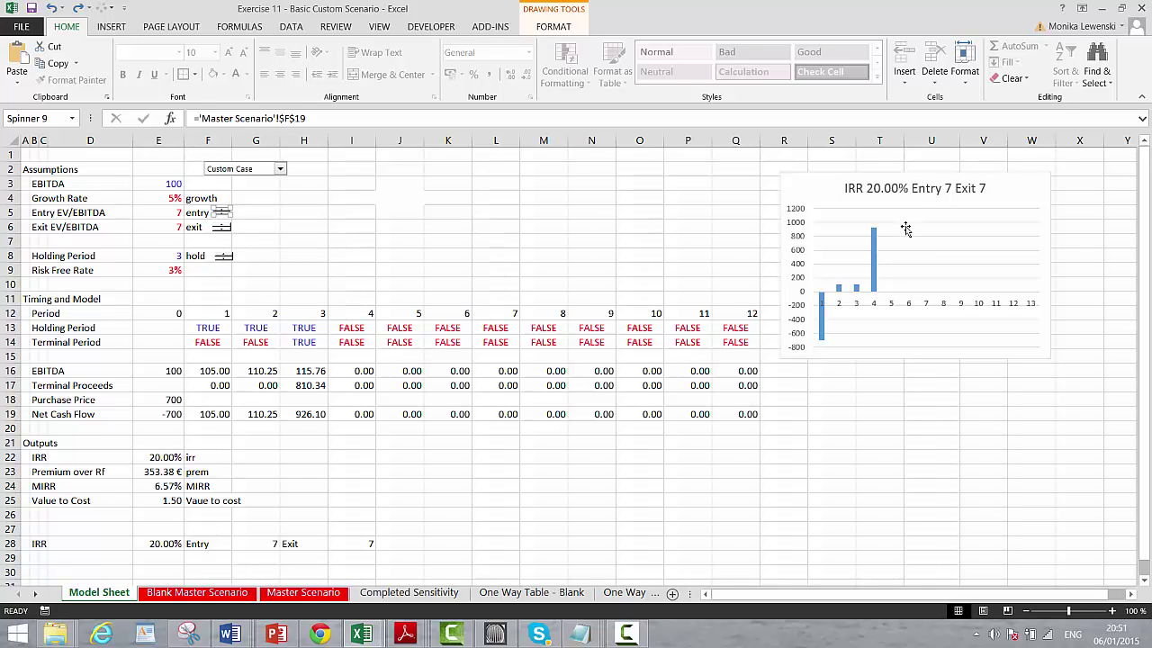
click(914, 199)
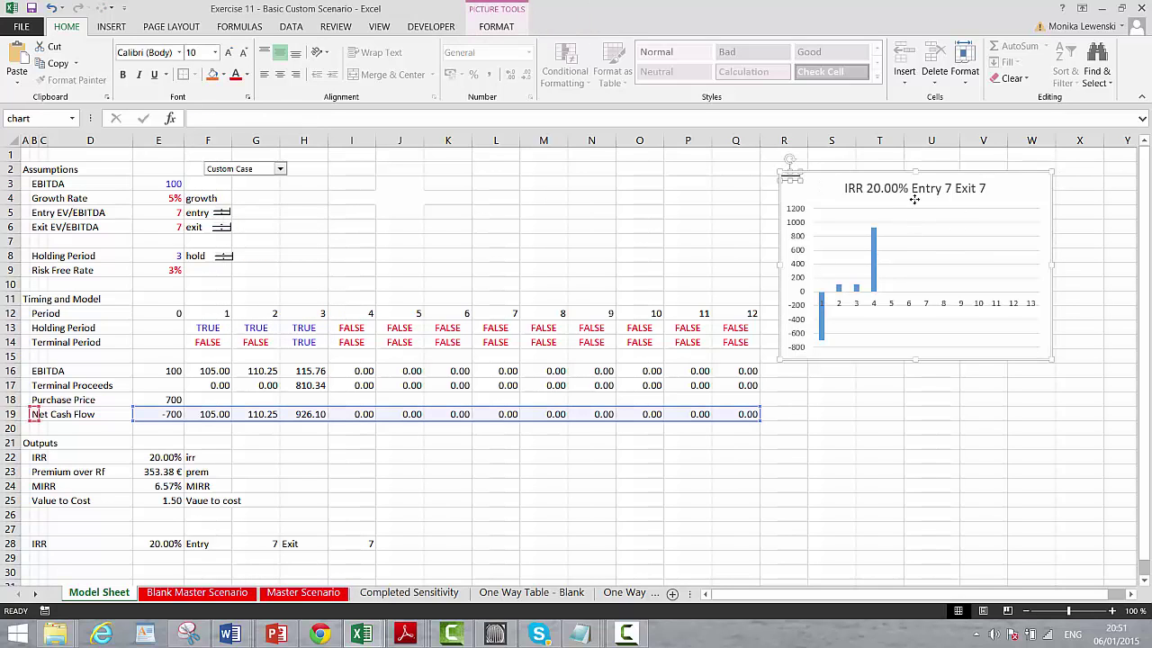
key(ctrl+v)
drag(790, 178, 942, 202)
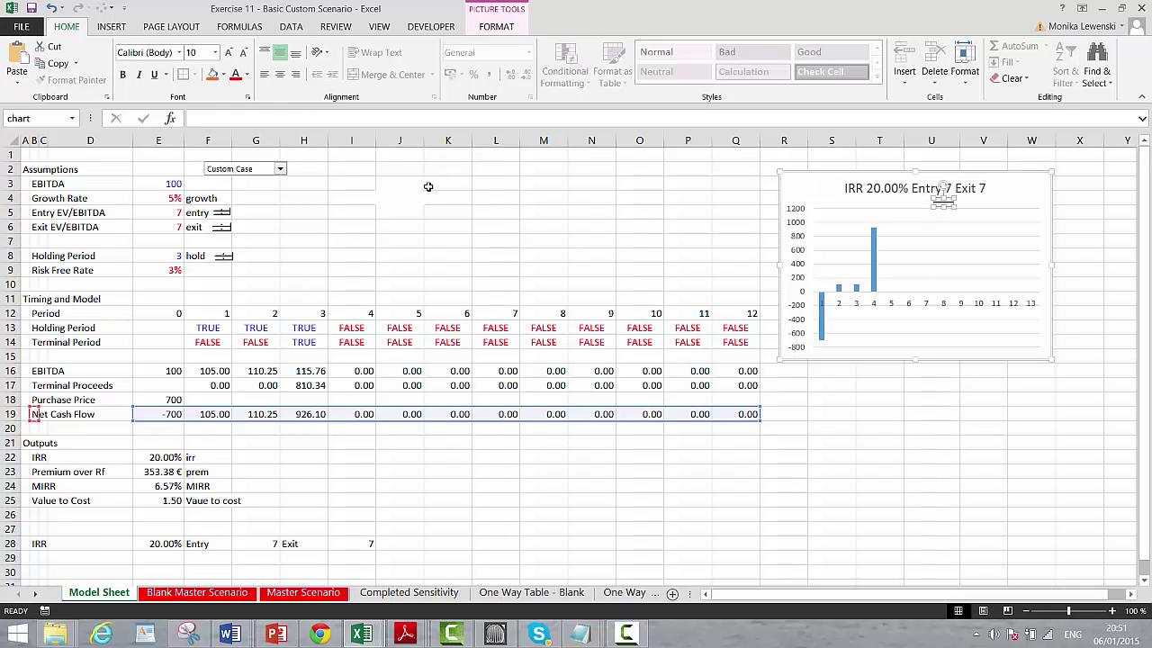
Copy the exit spinner beside E6 into the chart and place the copy below the Exit part of the title
right_click(220, 231)
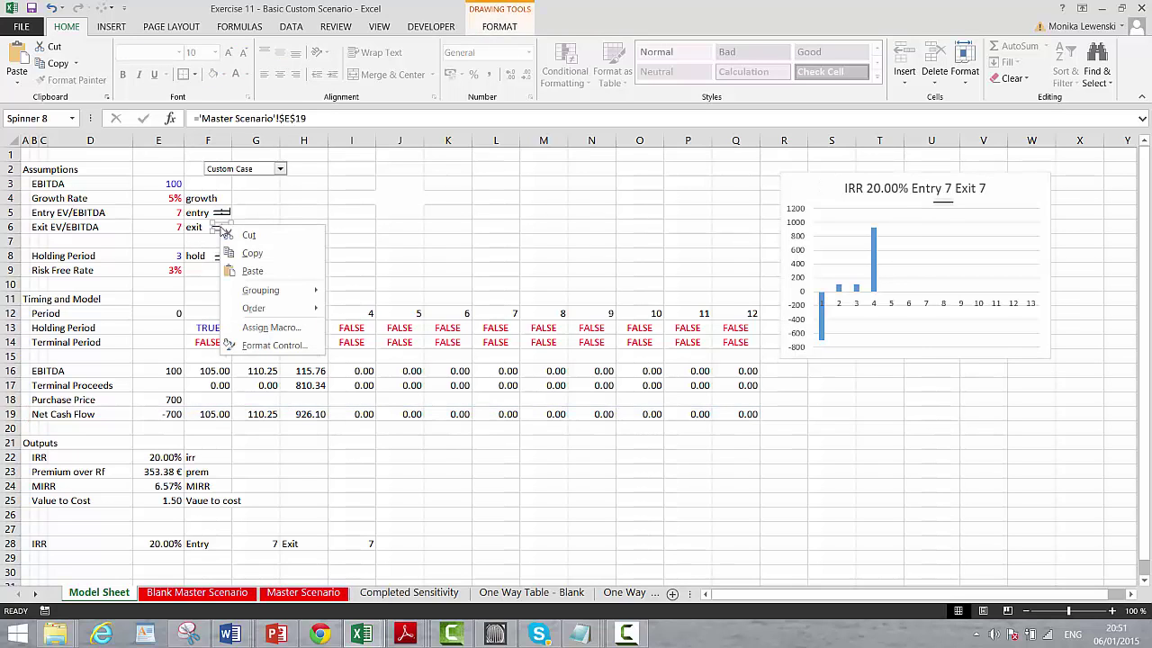
click(317, 253)
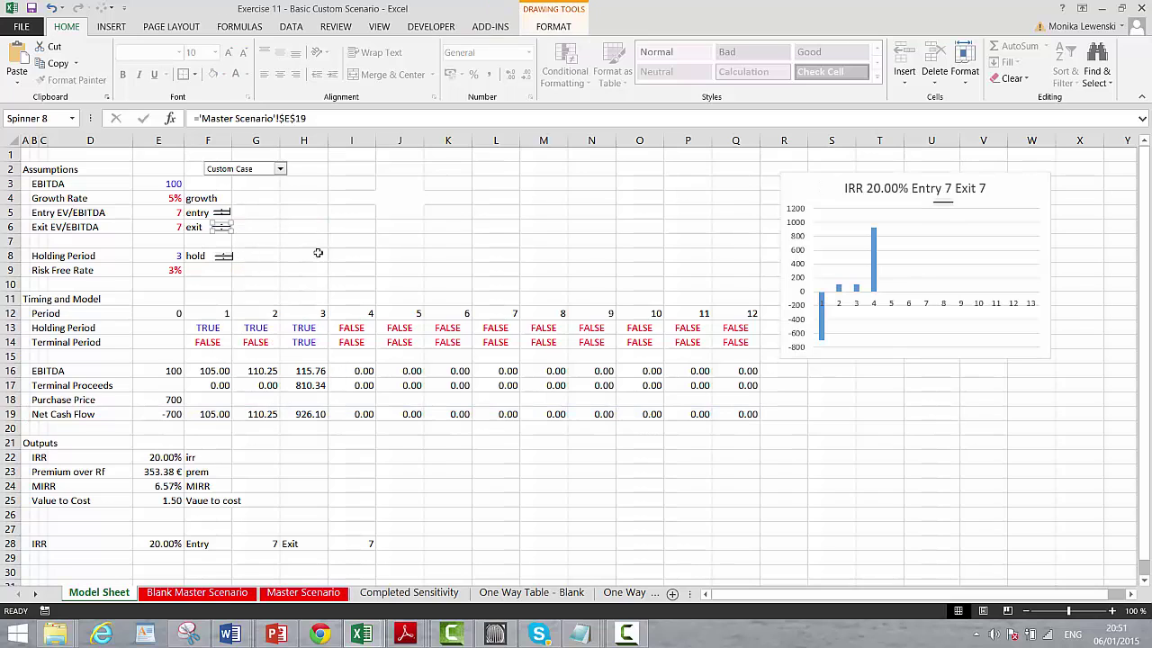
click(983, 198)
key(ctrl+v)
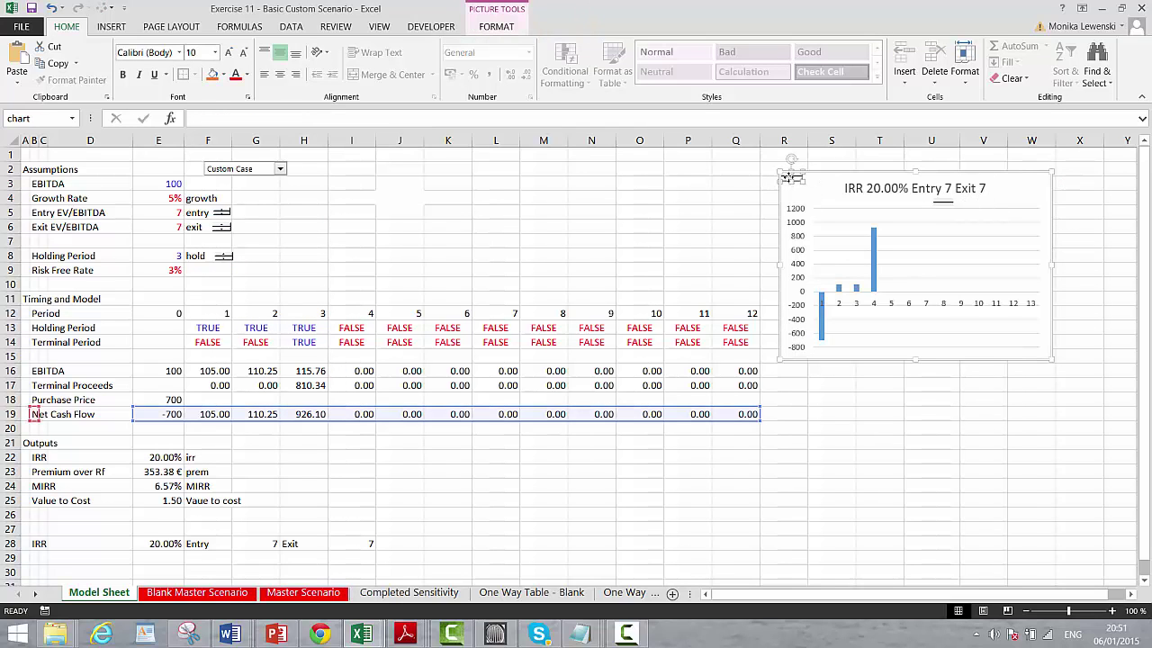
drag(790, 179, 979, 201)
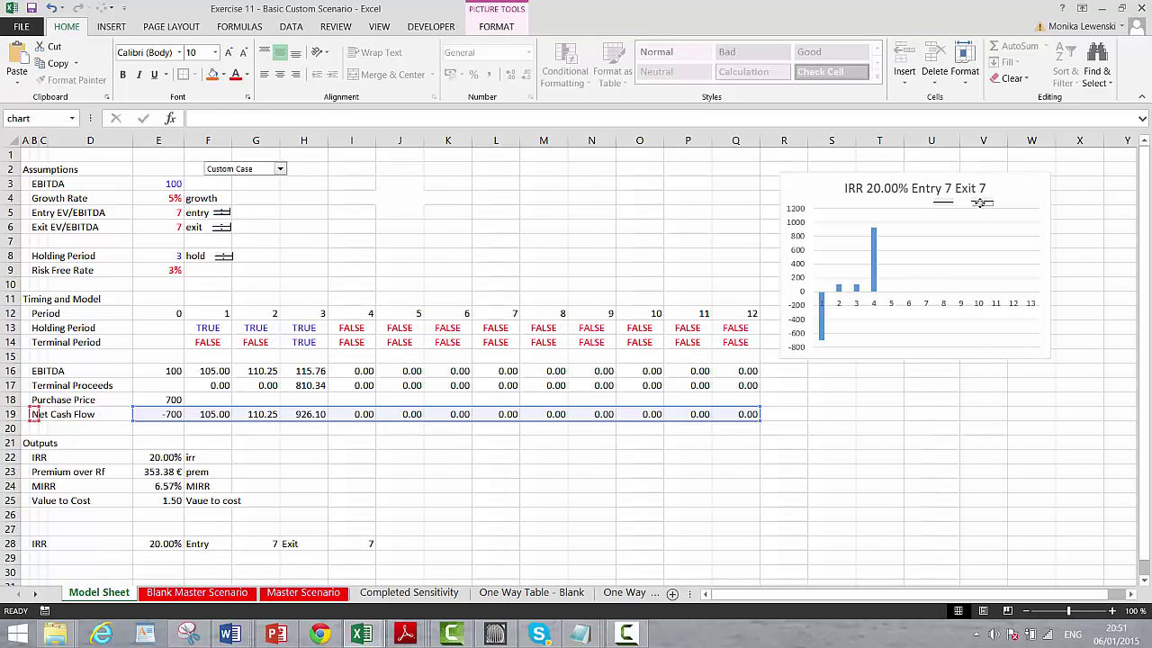
Move the Net Cash Flow chart from Model Sheet to its own new chart sheet
right_click(1018, 339)
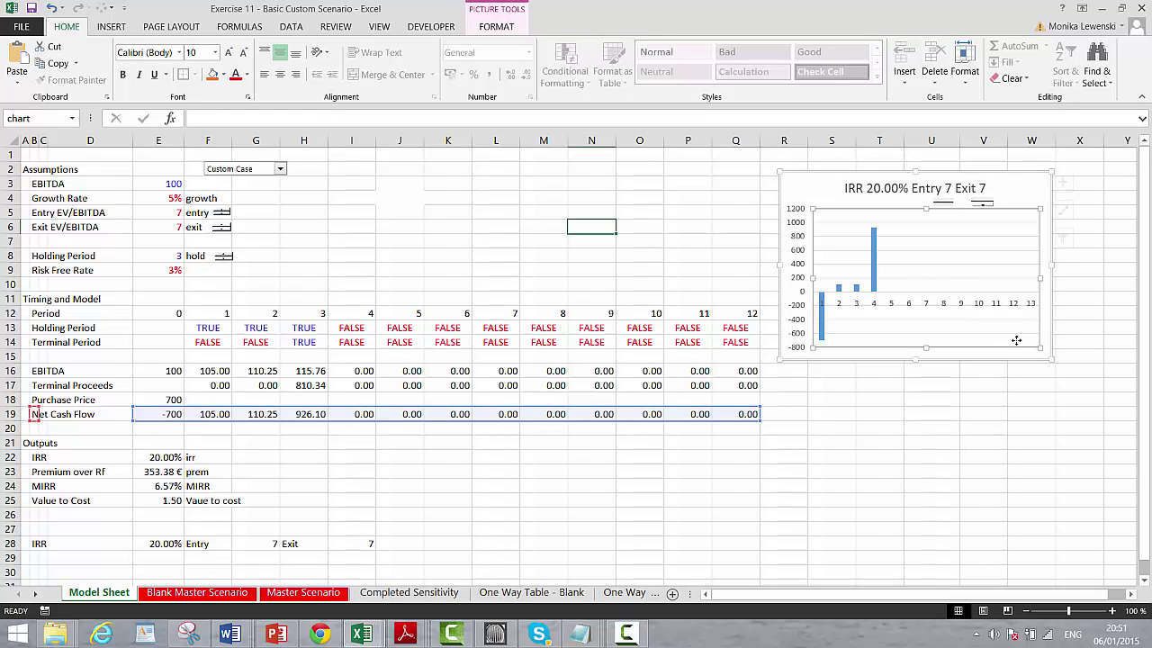
click(1037, 189)
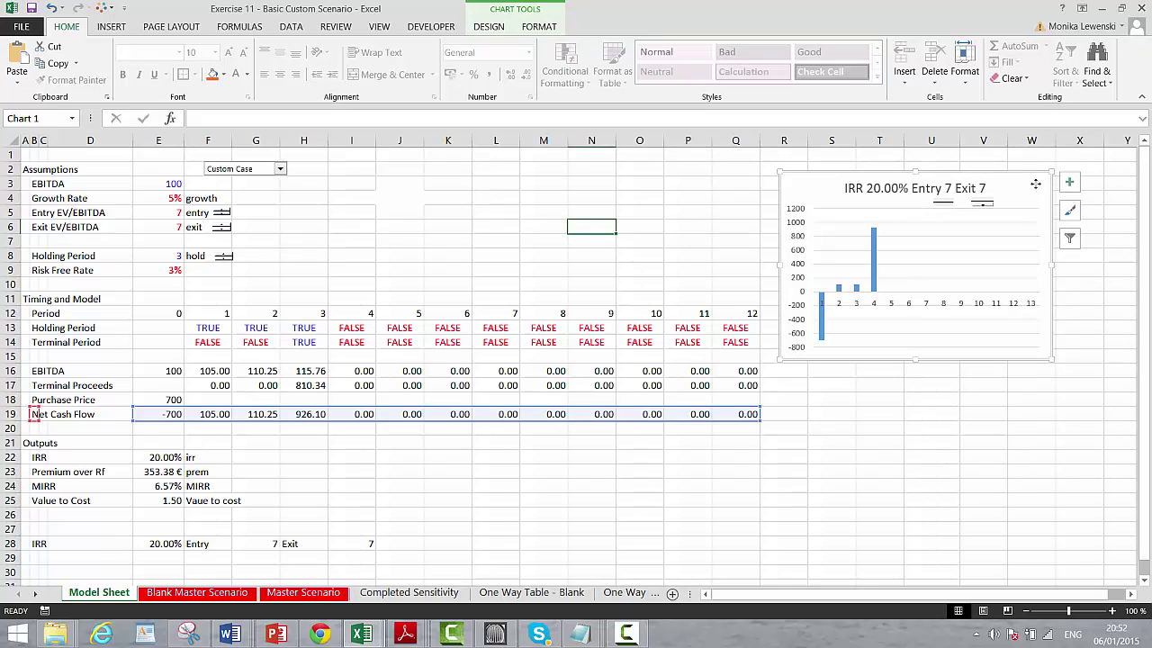
right_click(1035, 186)
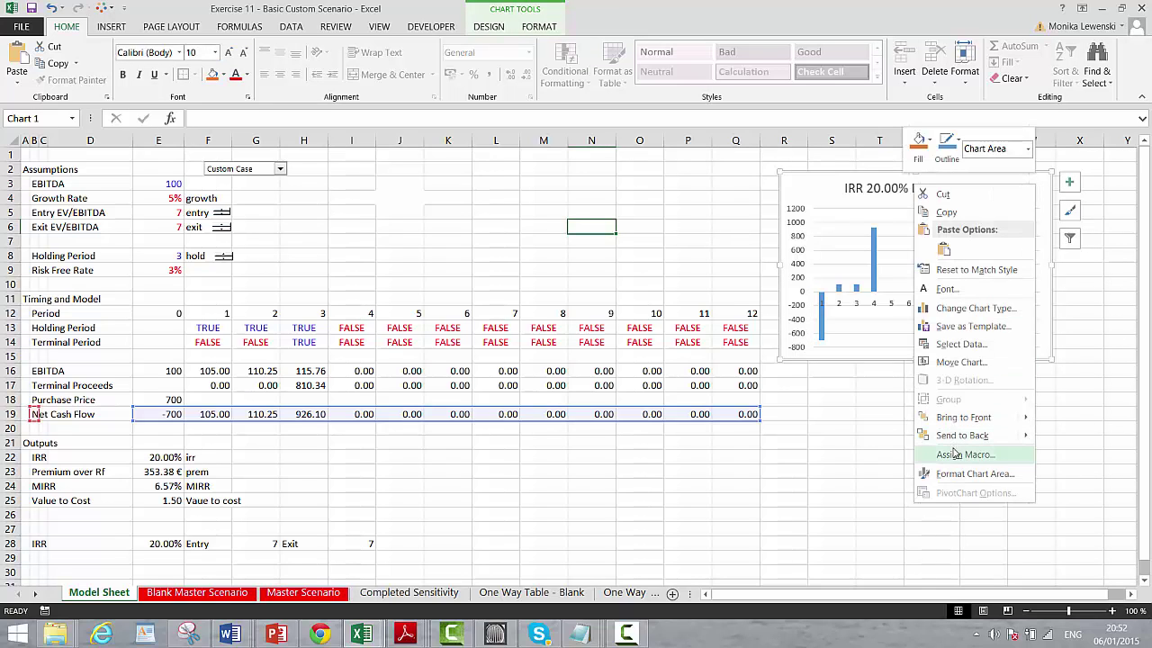
click(946, 362)
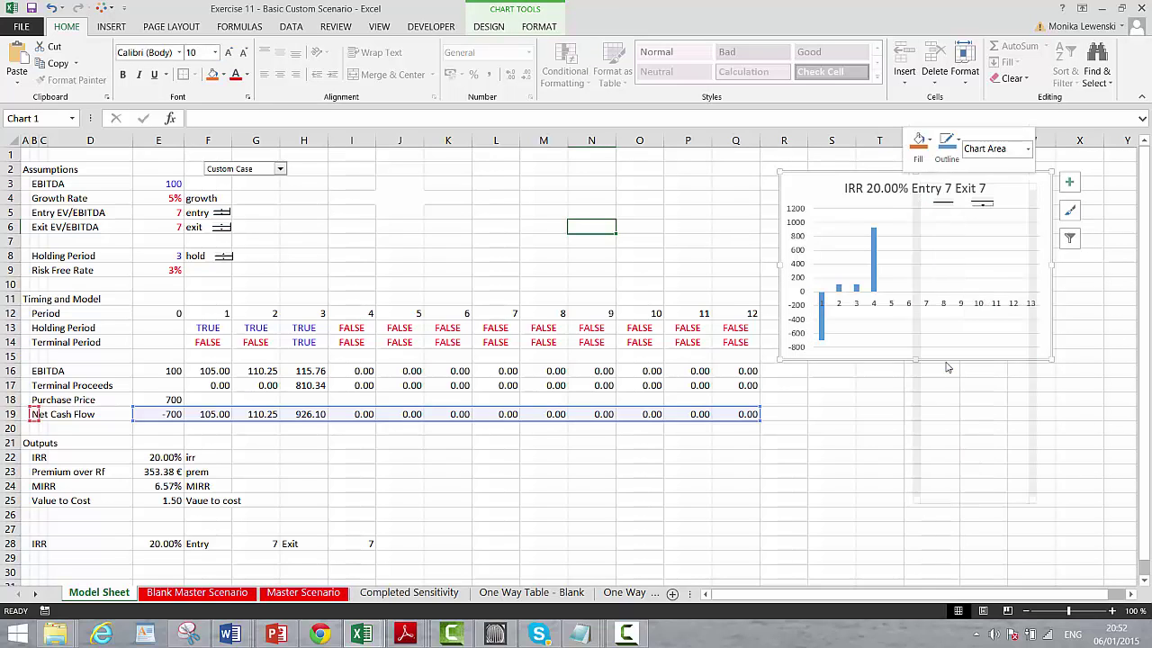
click(837, 338)
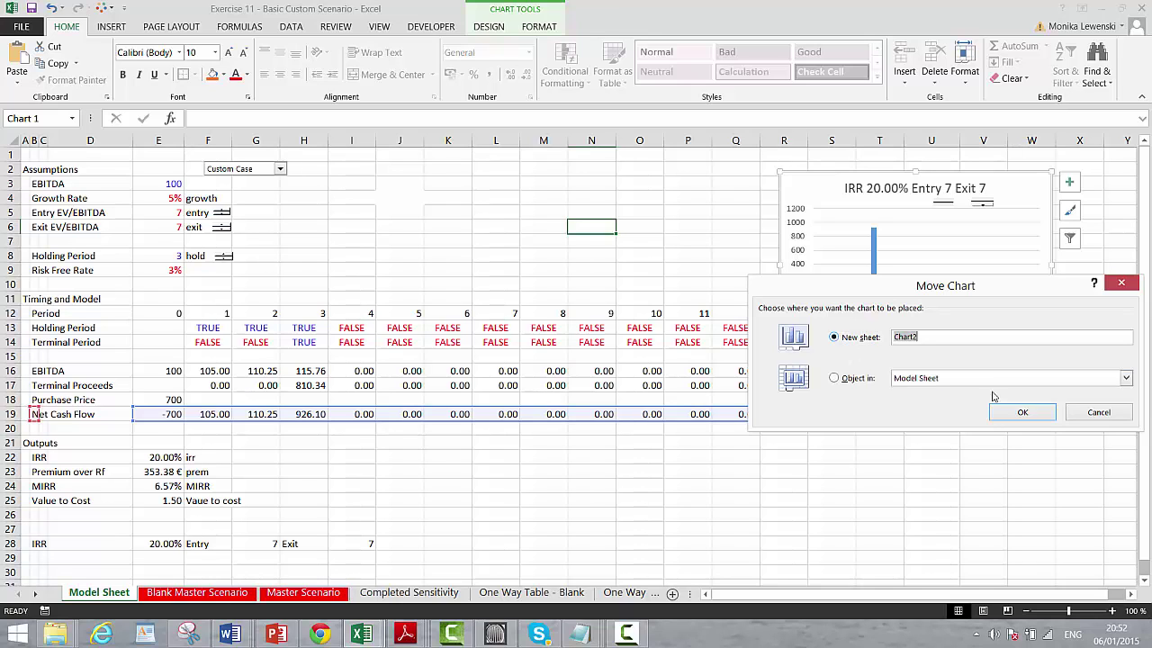
click(1034, 415)
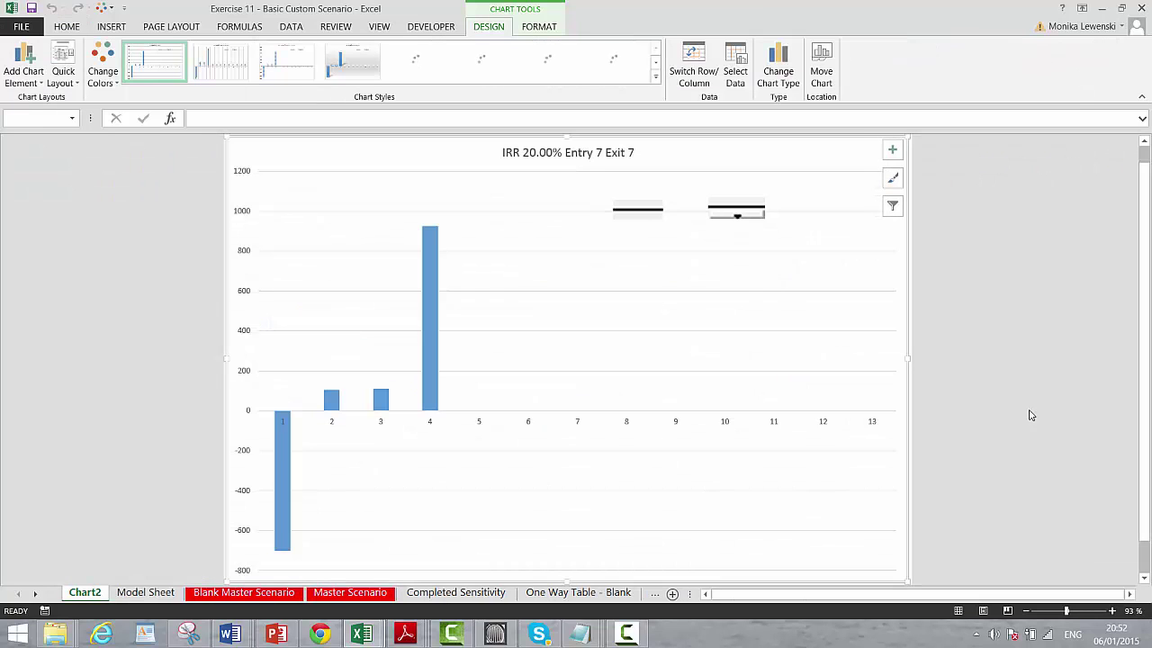
Delete both pasted spinner pictures from the chart on the chart sheet
click(728, 204)
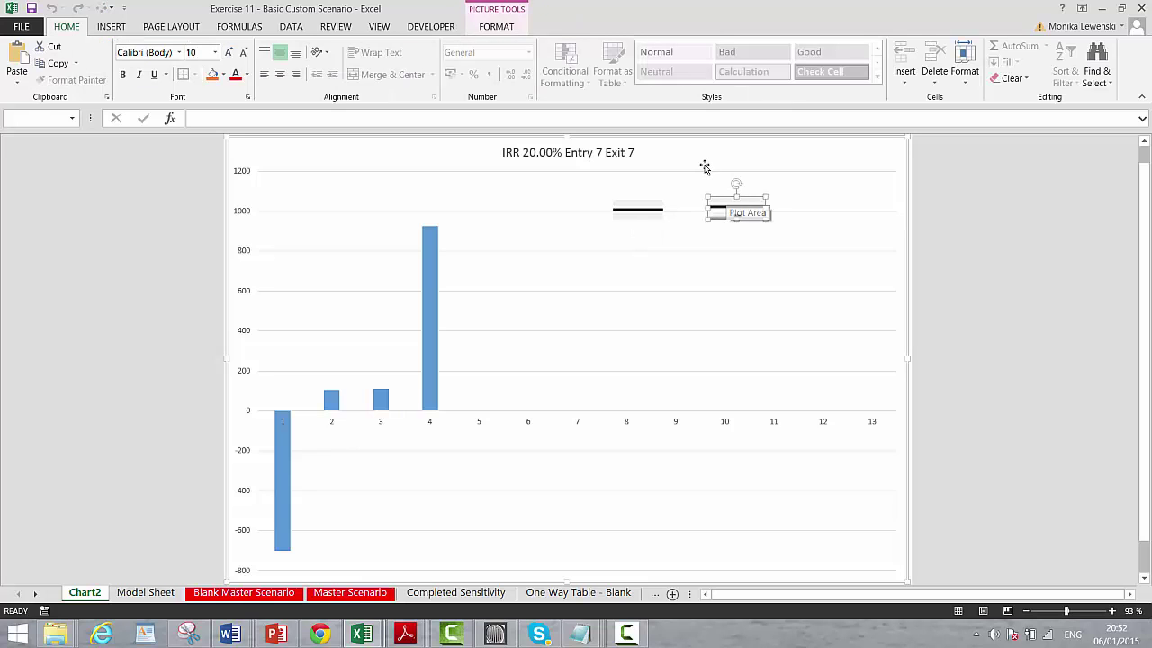
click(708, 174)
click(724, 202)
key(Delete)
click(651, 213)
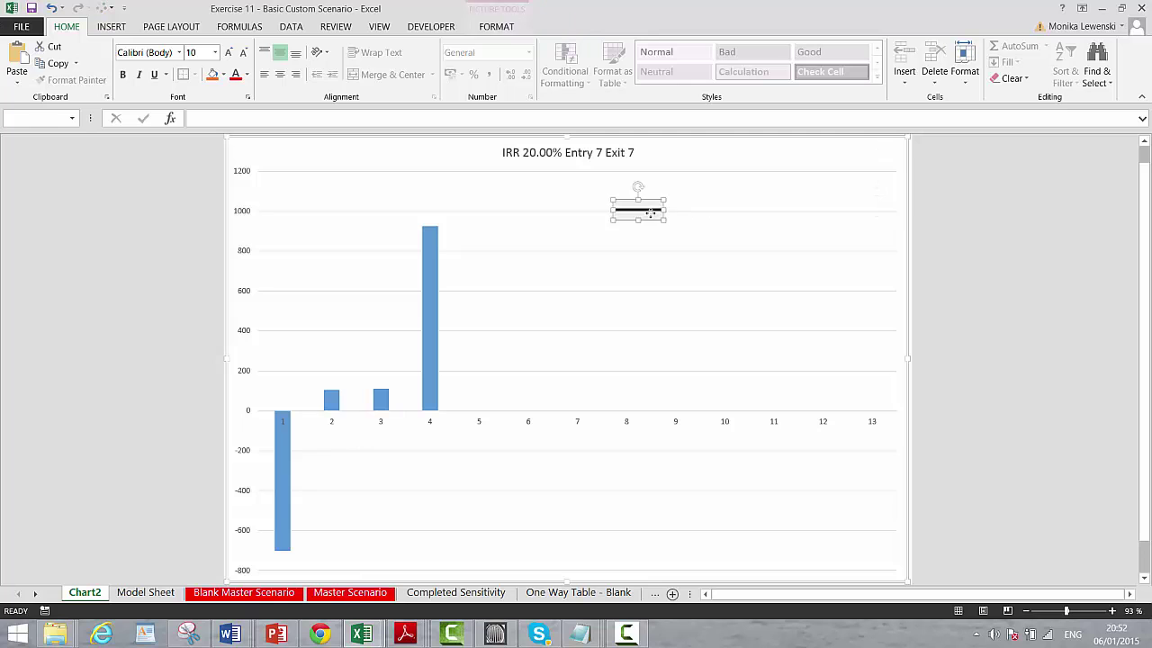
key(Delete)
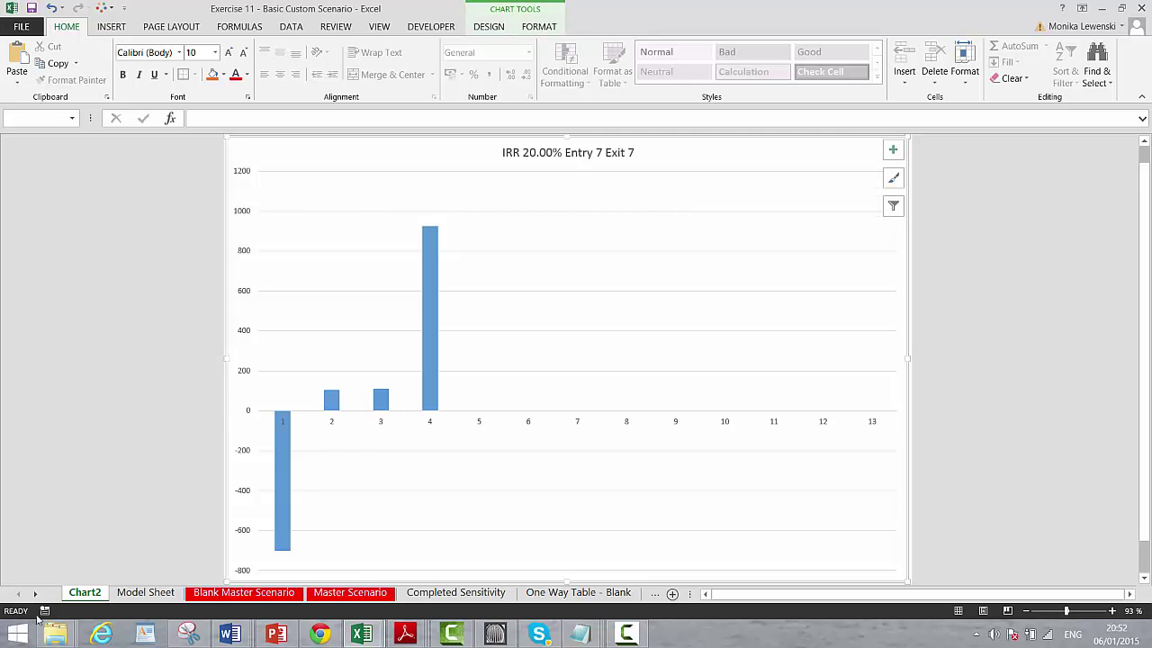
Copy the entry spinner from Model Sheet onto the chart sheet and place it below the Entry part of the title
click(131, 594)
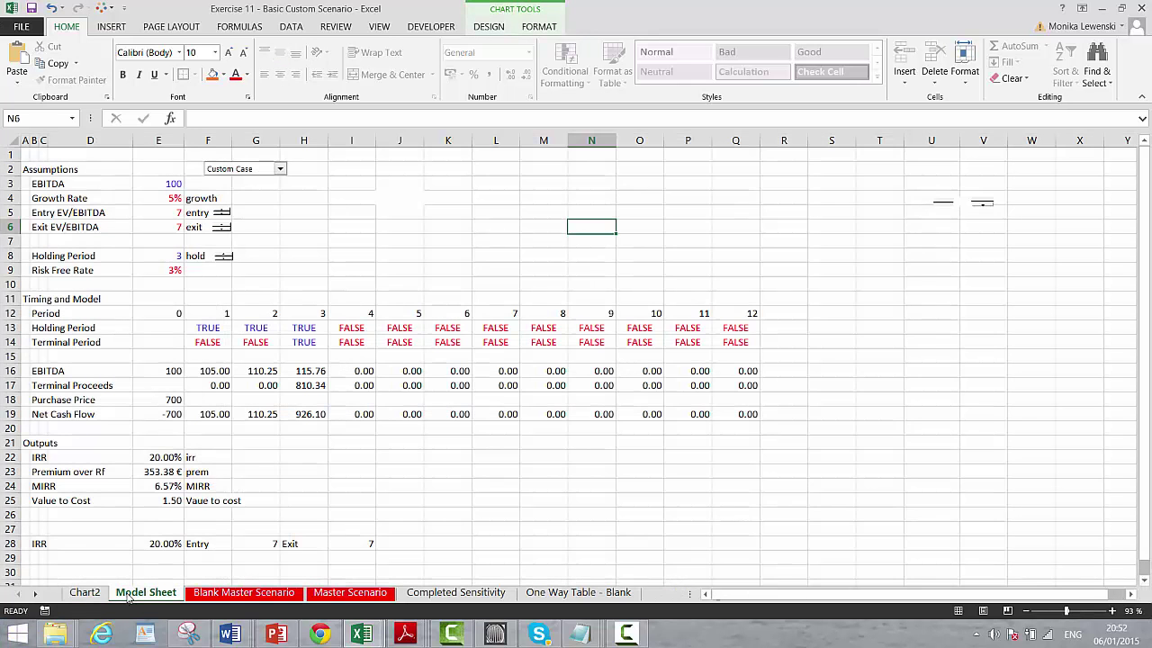
right_click(221, 216)
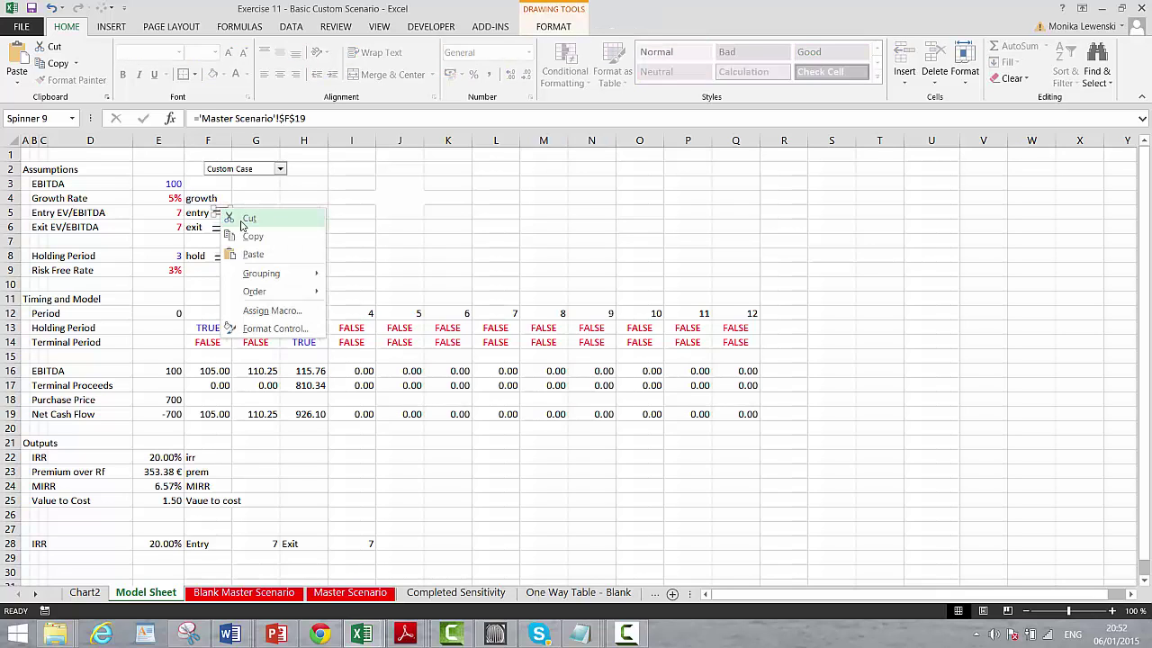
click(243, 236)
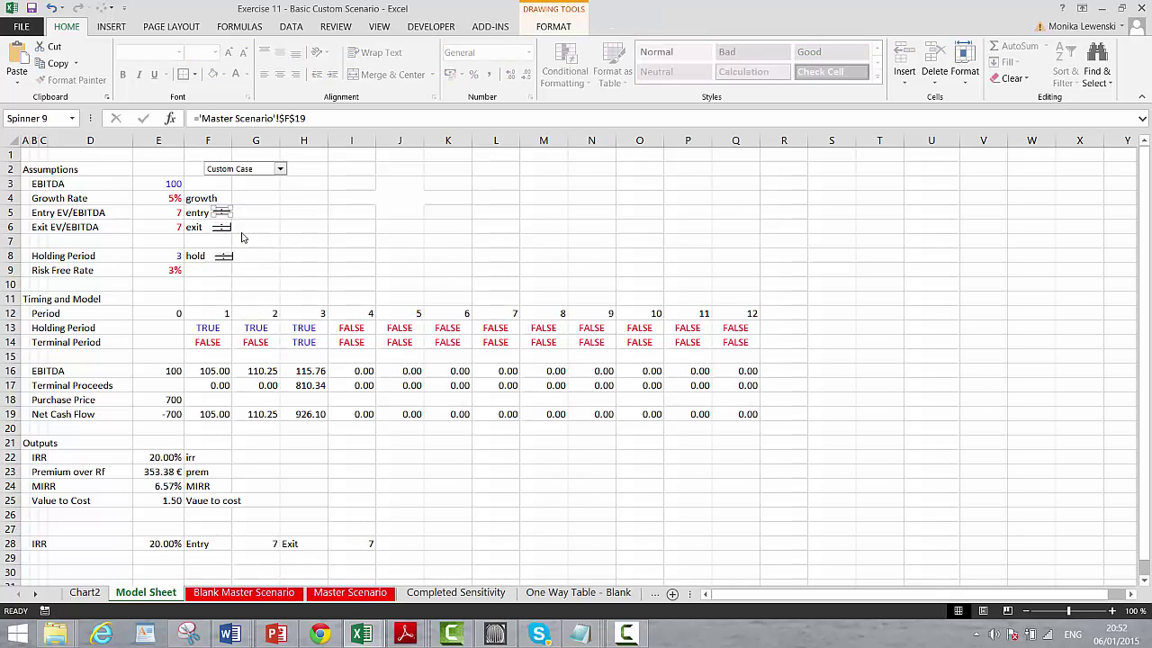
key(ctrl+Page_Up)
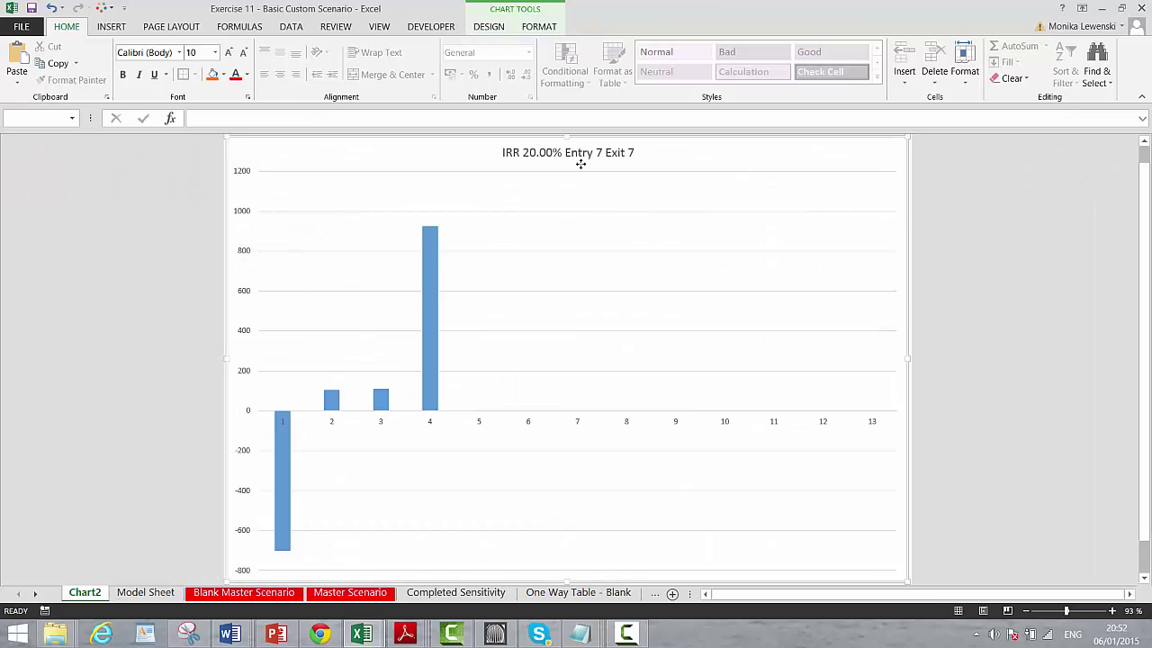
key(ctrl+v)
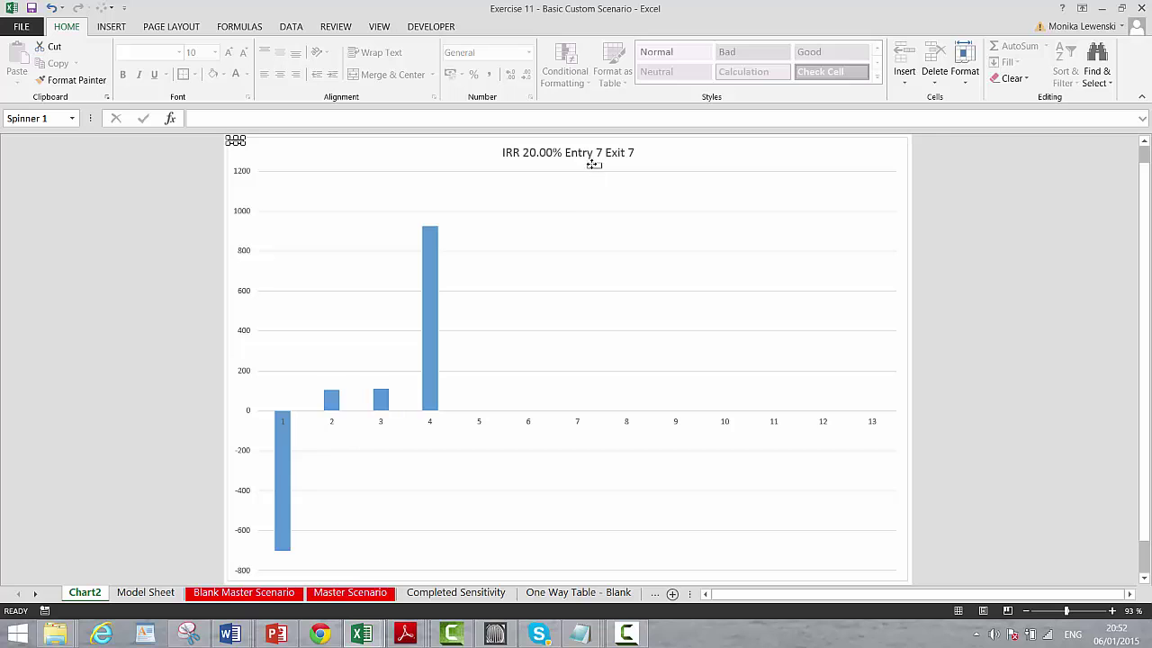
drag(595, 165, 583, 171)
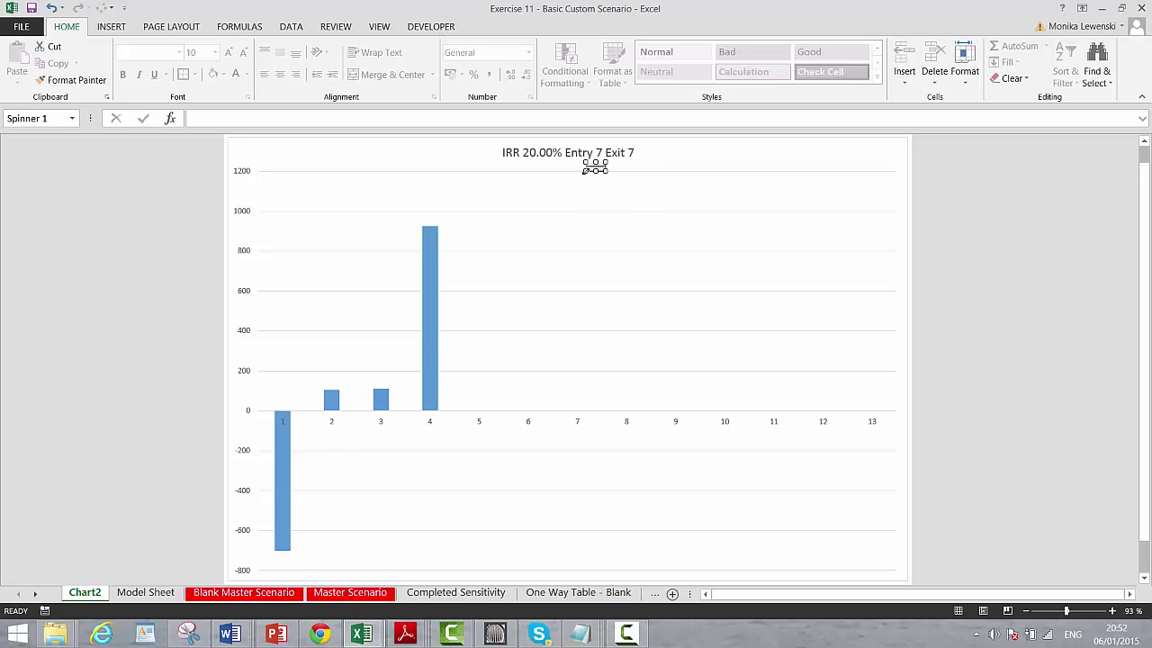
click(632, 204)
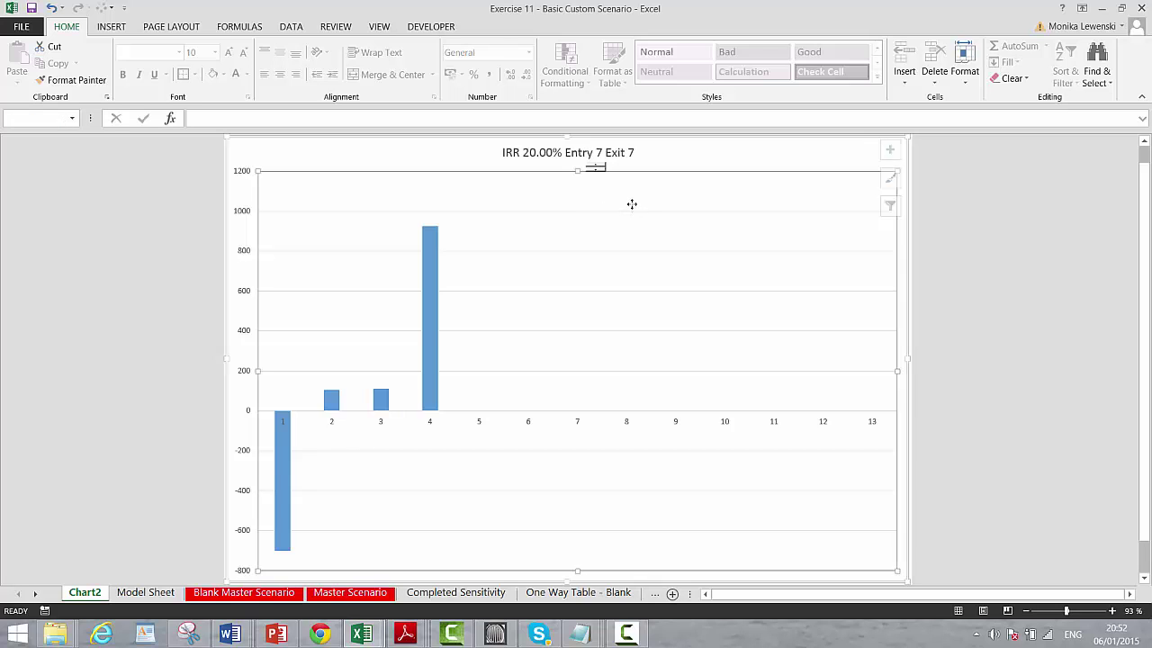
Copy the exit spinner from Model Sheet onto the chart sheet and place it below the Exit part of the title
click(145, 592)
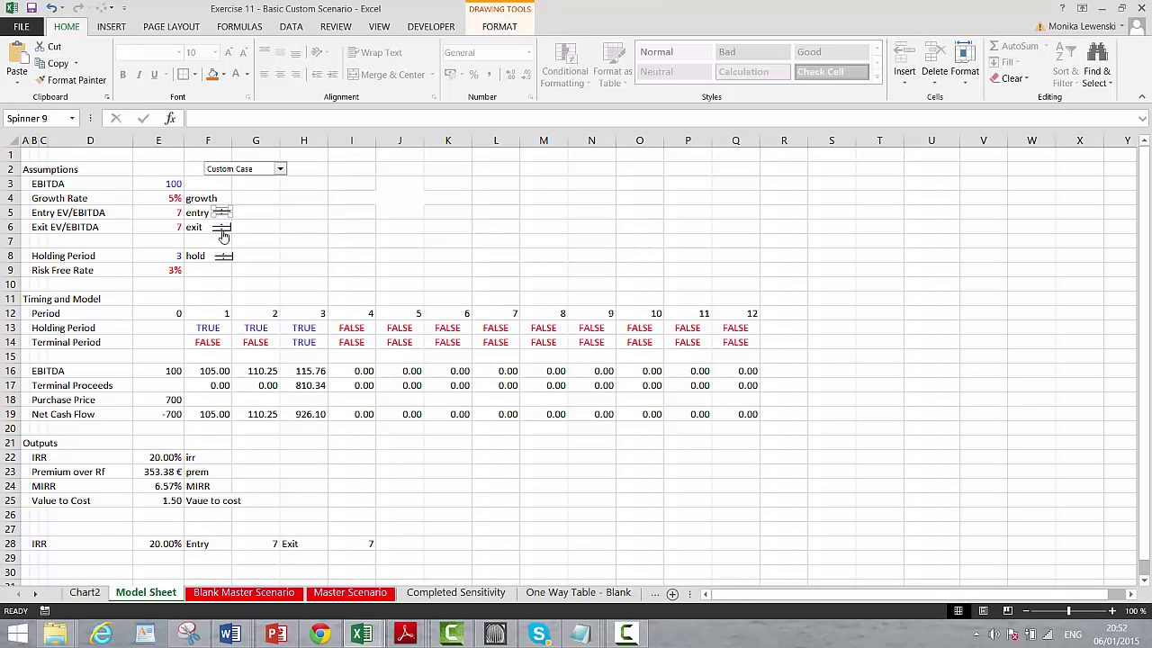
right_click(222, 230)
click(253, 259)
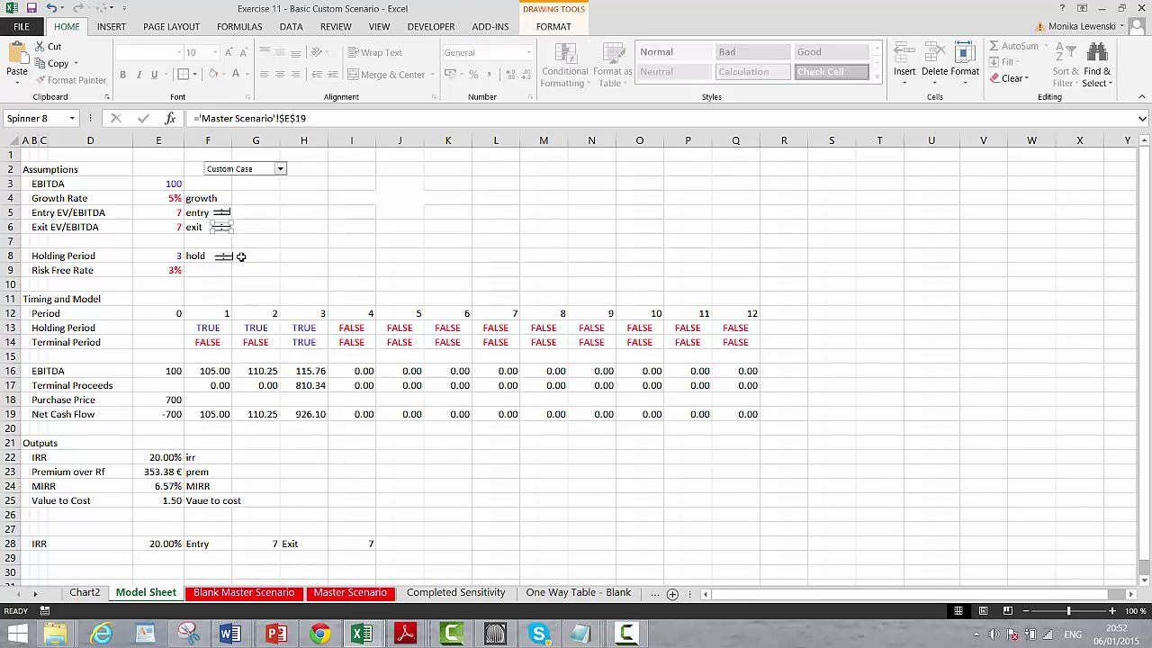
click(85, 593)
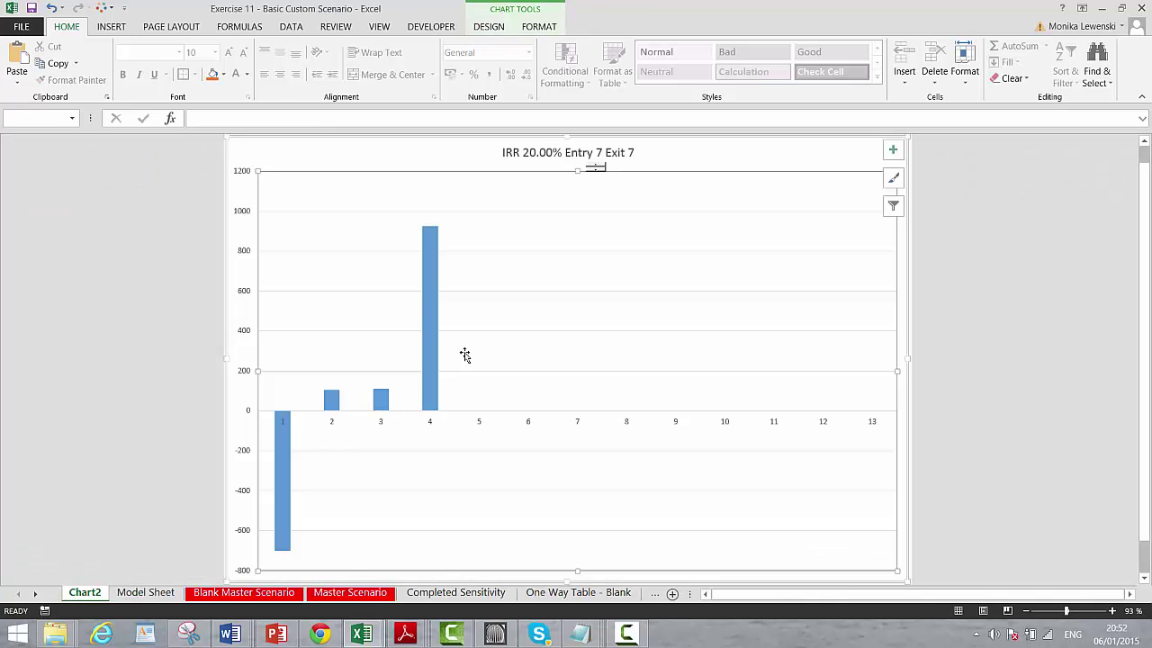
click(632, 166)
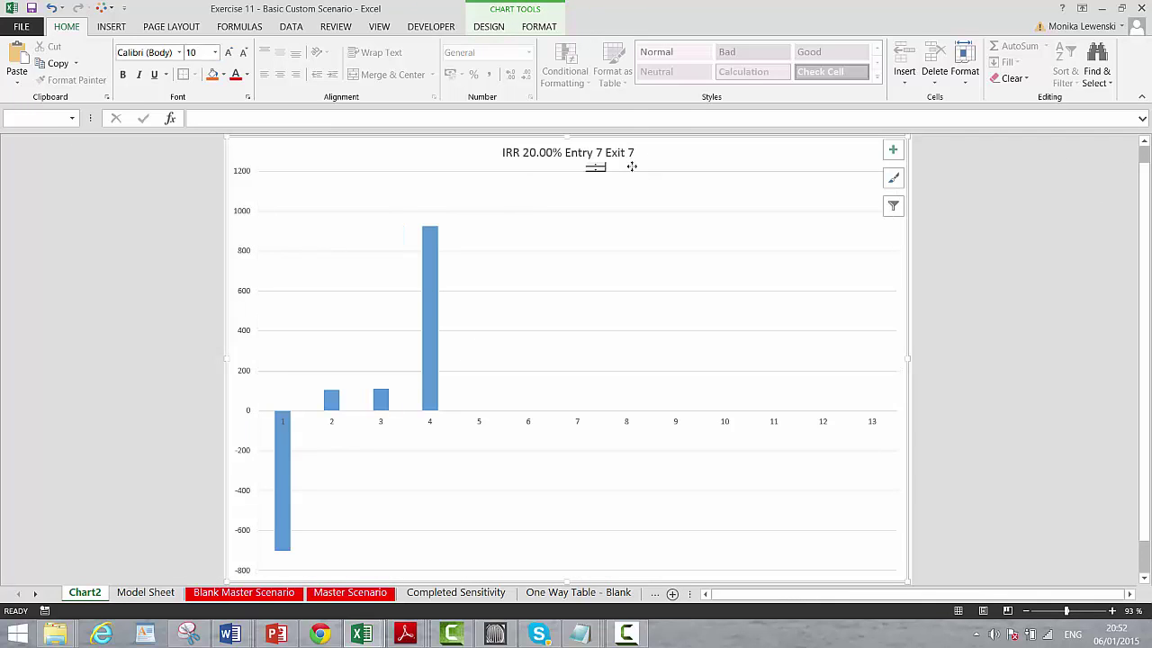
key(ctrl+v)
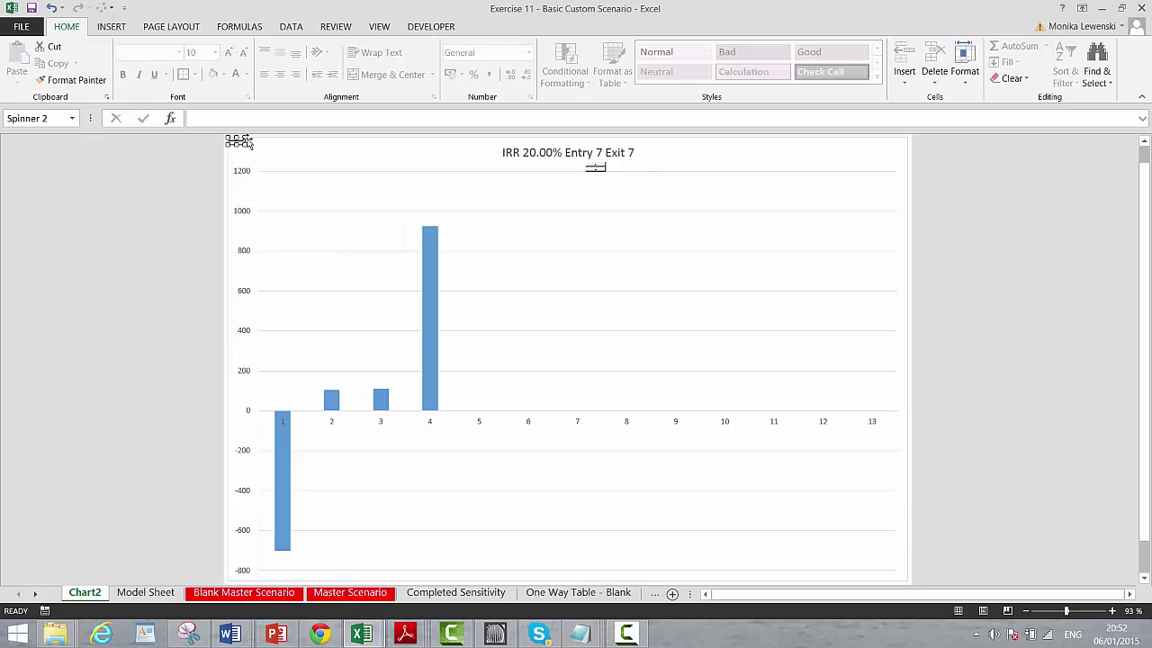
drag(236, 144, 646, 162)
click(673, 157)
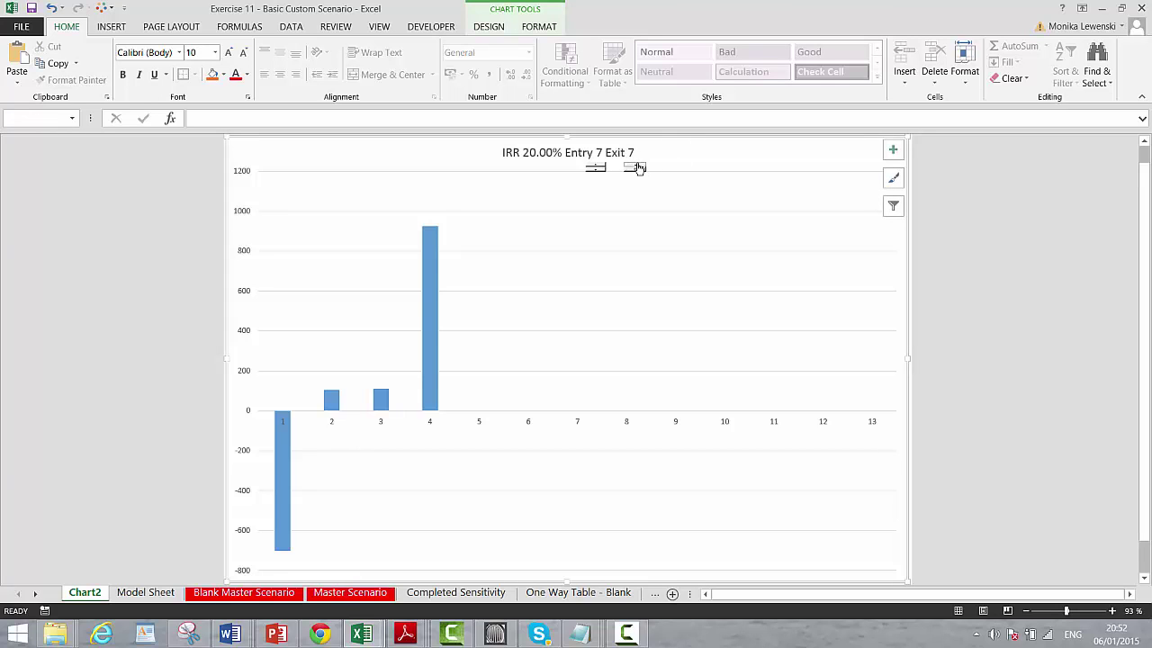
Raise the exit multiple to 10 with the exit spinner on the chart sheet
click(638, 168)
click(637, 168)
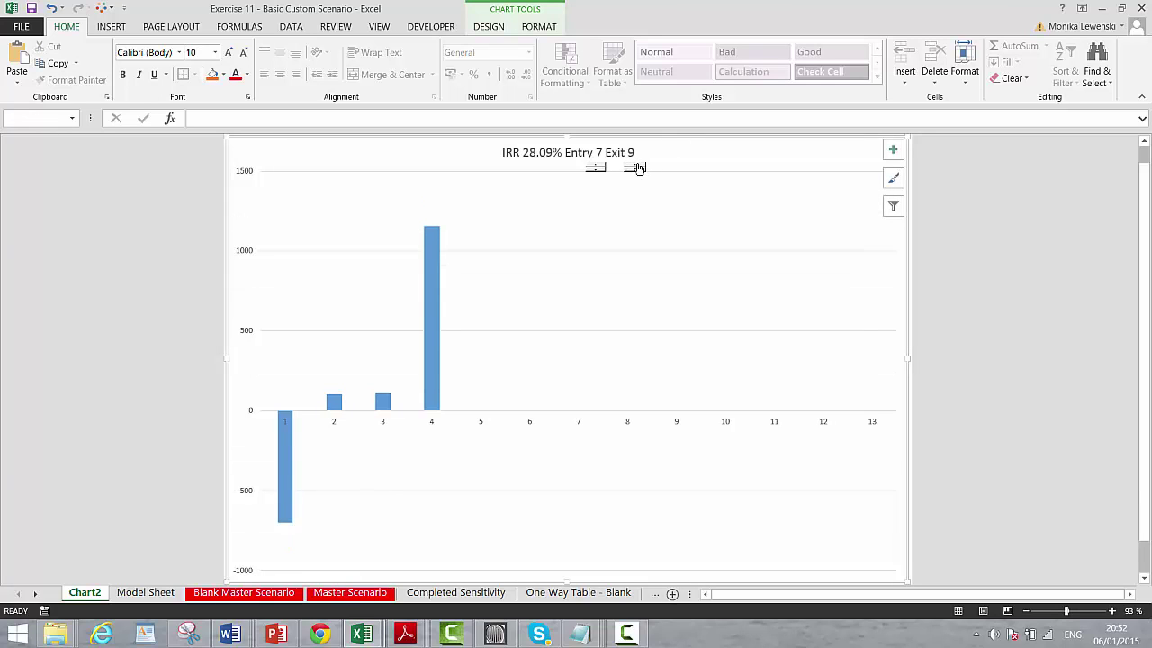
click(637, 169)
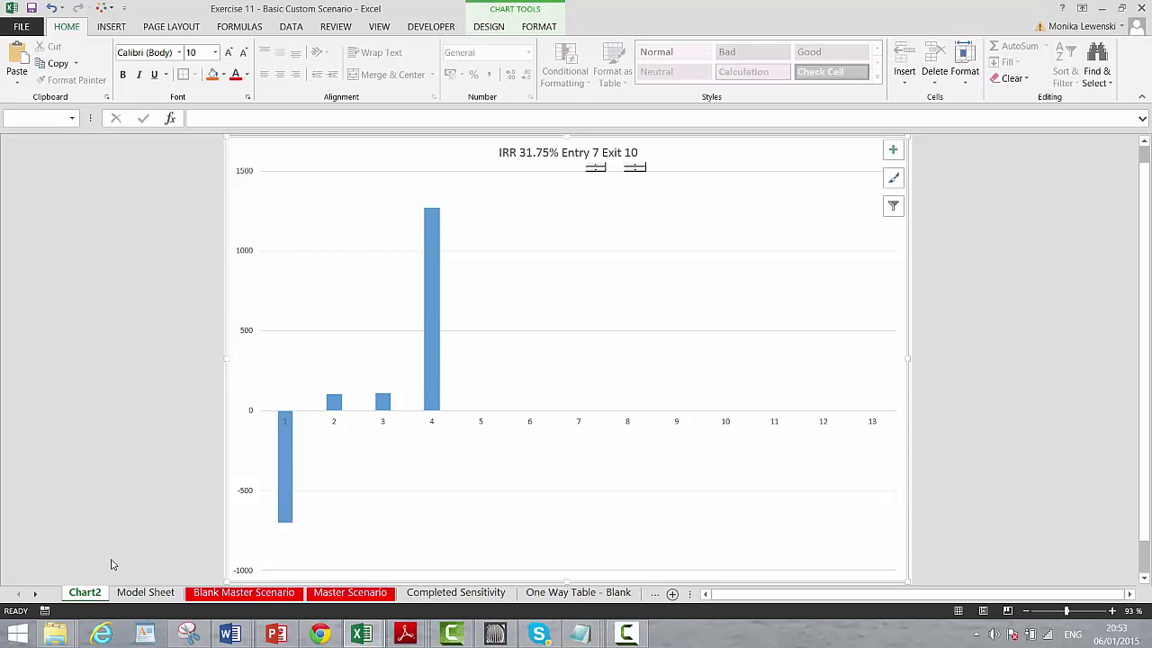
Test the hold spinner on Model Sheet by stepping the Holding Period up and down, ending at 8
click(138, 597)
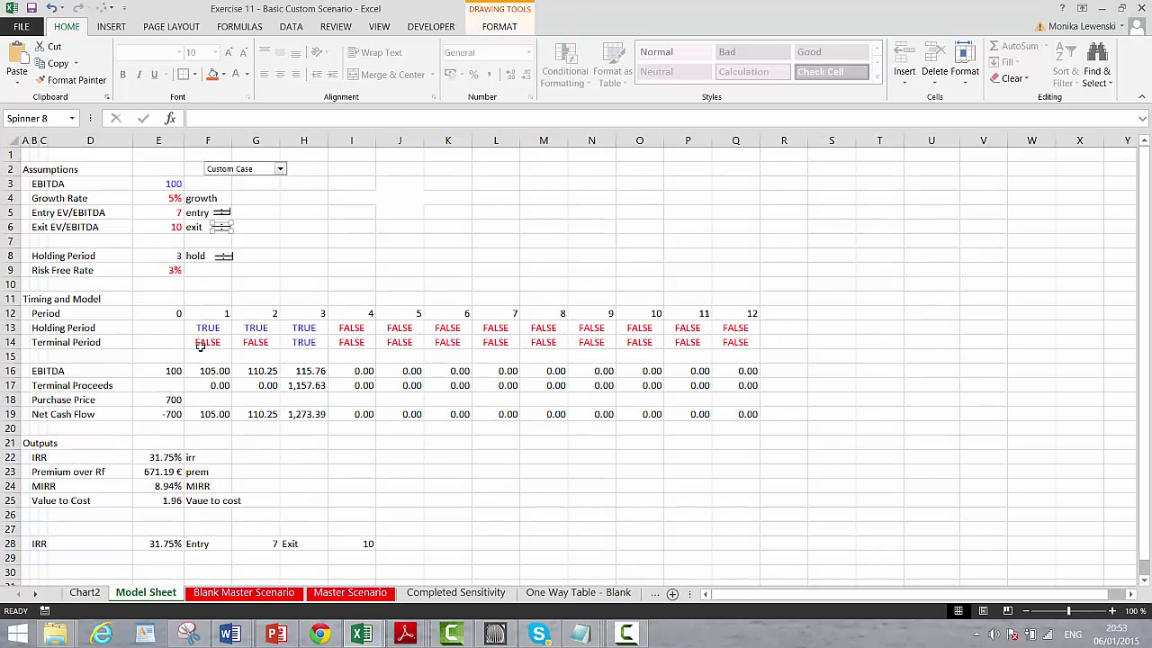
click(277, 287)
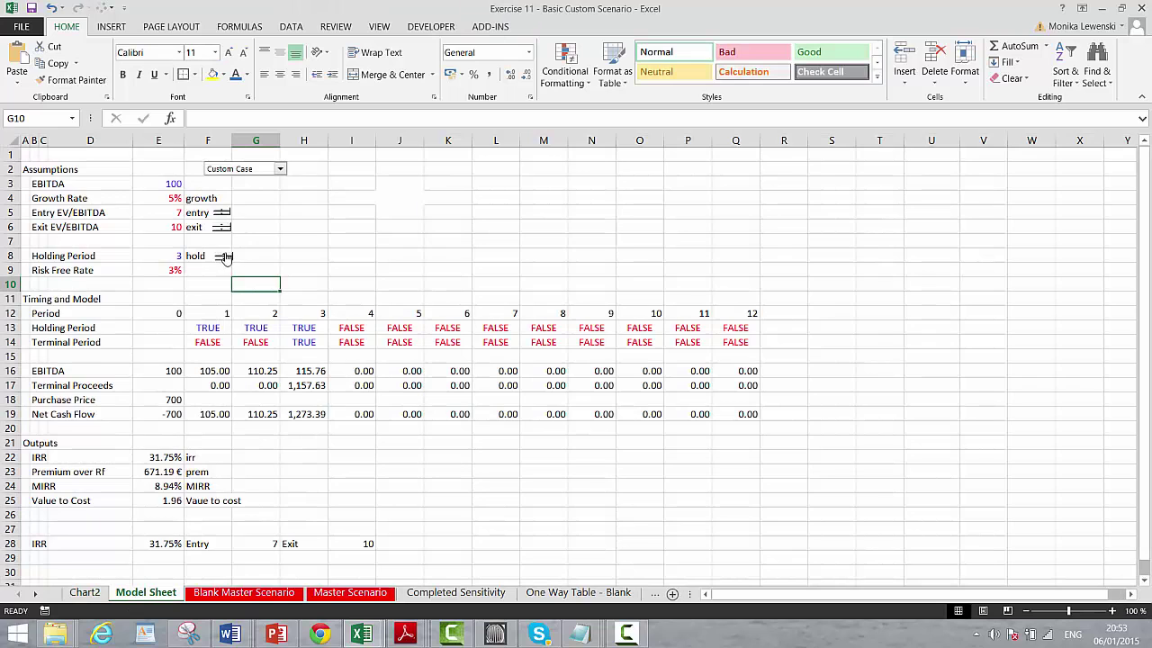
click(223, 254)
click(223, 253)
click(223, 254)
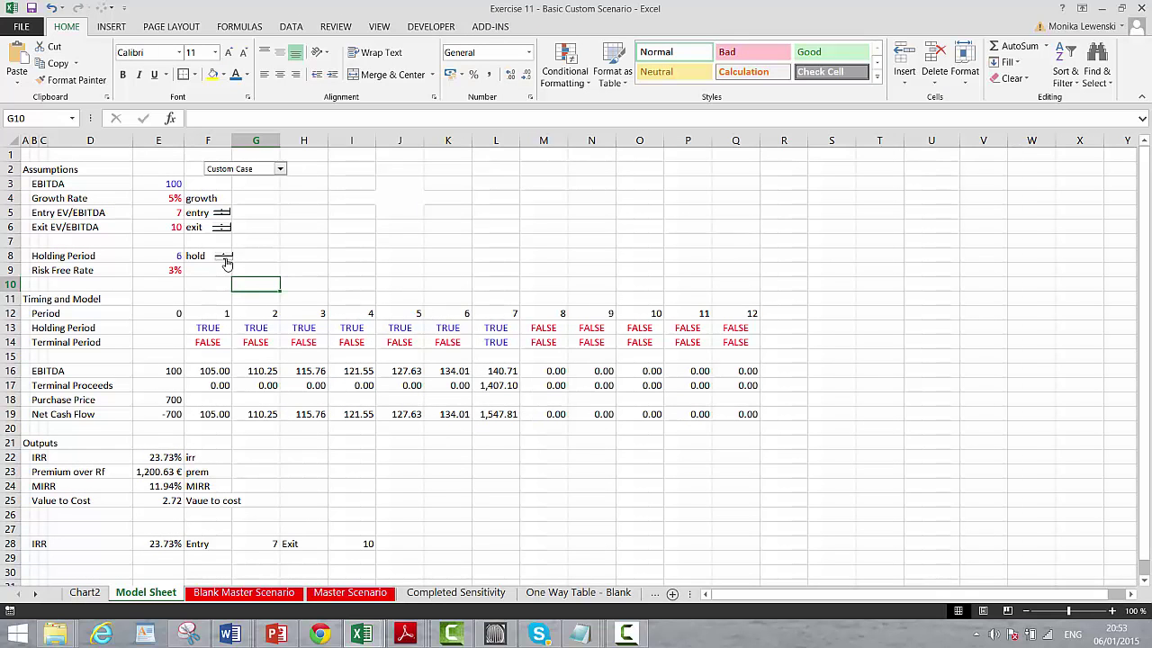
click(225, 260)
click(225, 260)
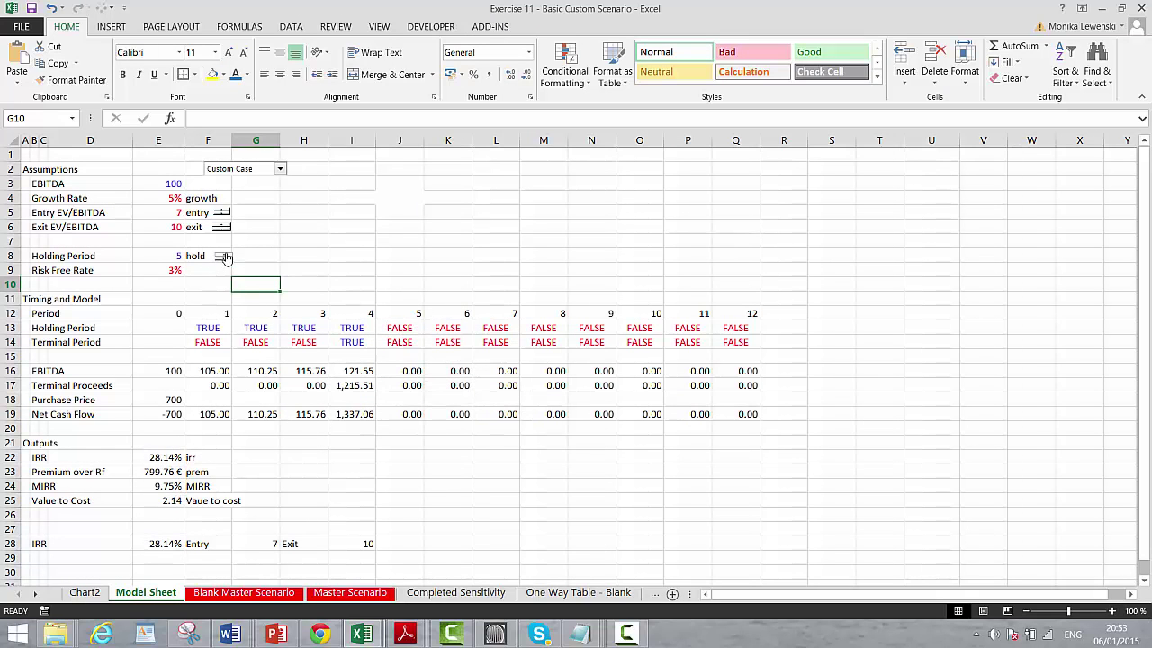
click(226, 256)
click(226, 257)
click(226, 256)
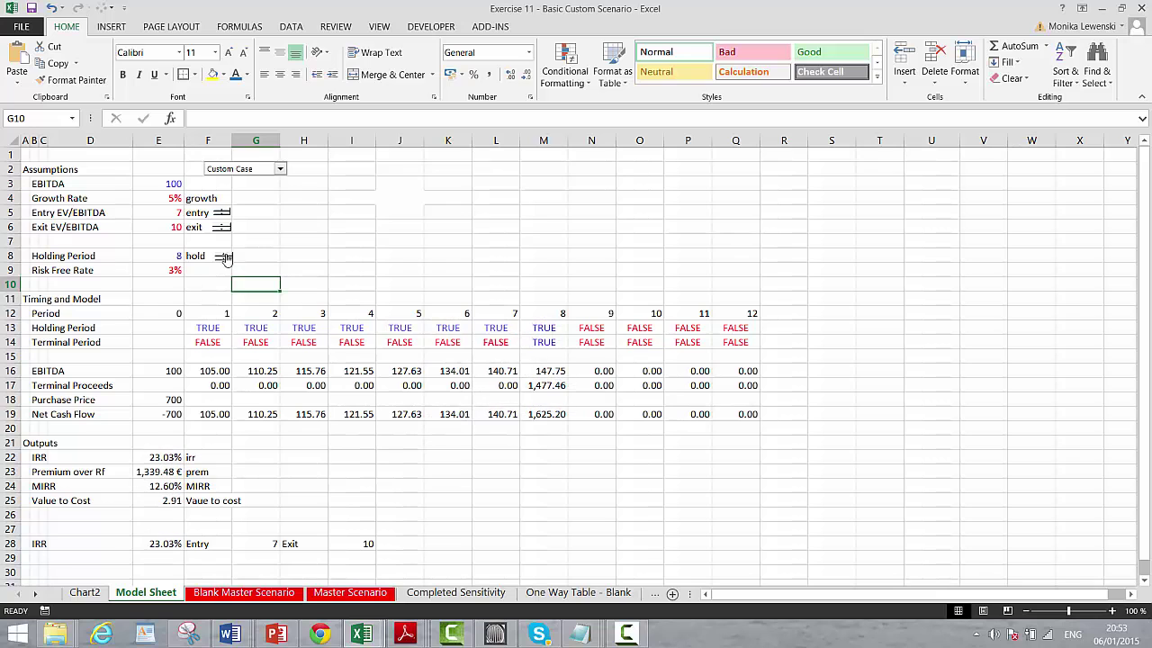
Copy the scenario drop-down from Model Sheet onto the chart sheet, at the upper-left corner of the chart
right_click(241, 169)
click(263, 200)
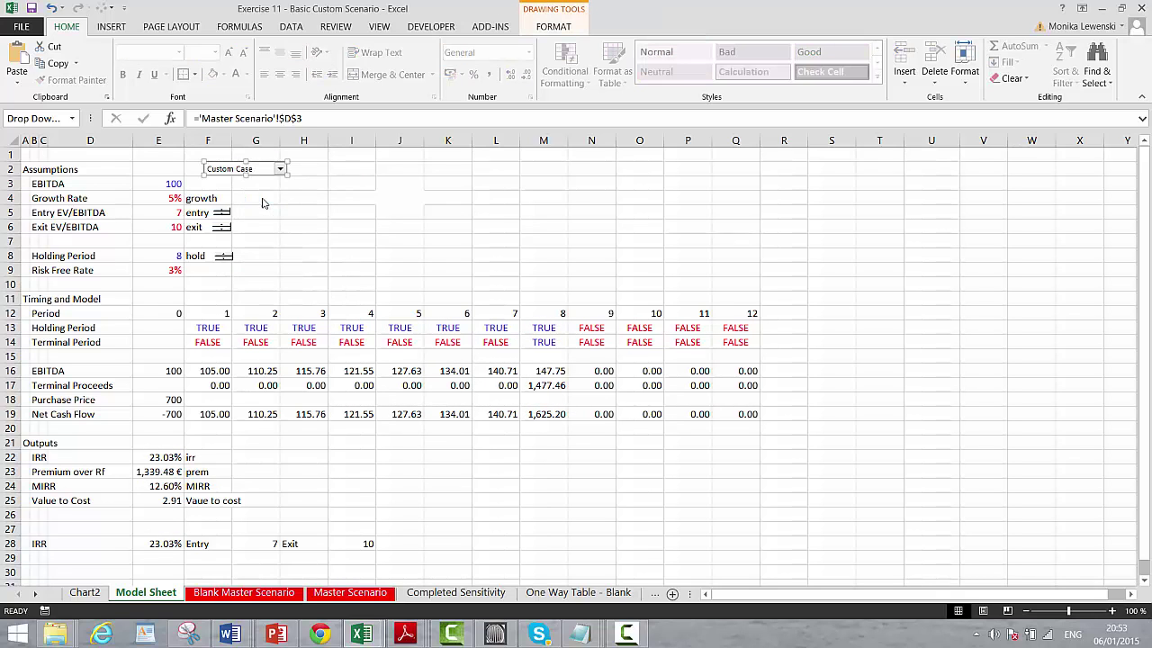
click(94, 594)
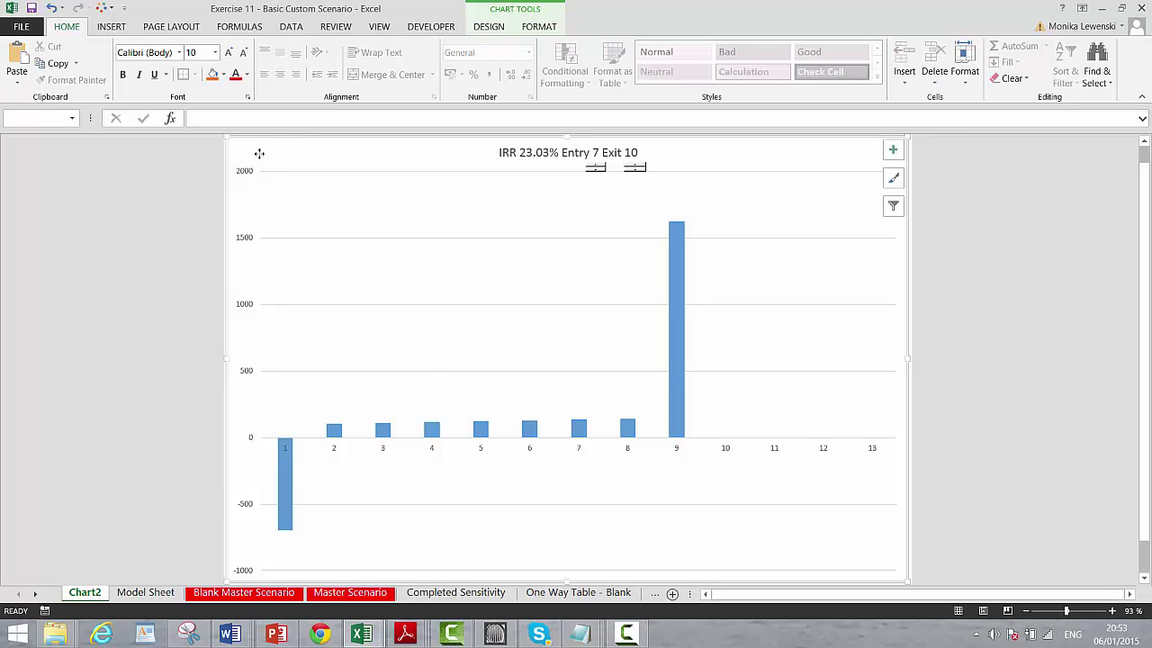
key(ctrl+v)
click(303, 198)
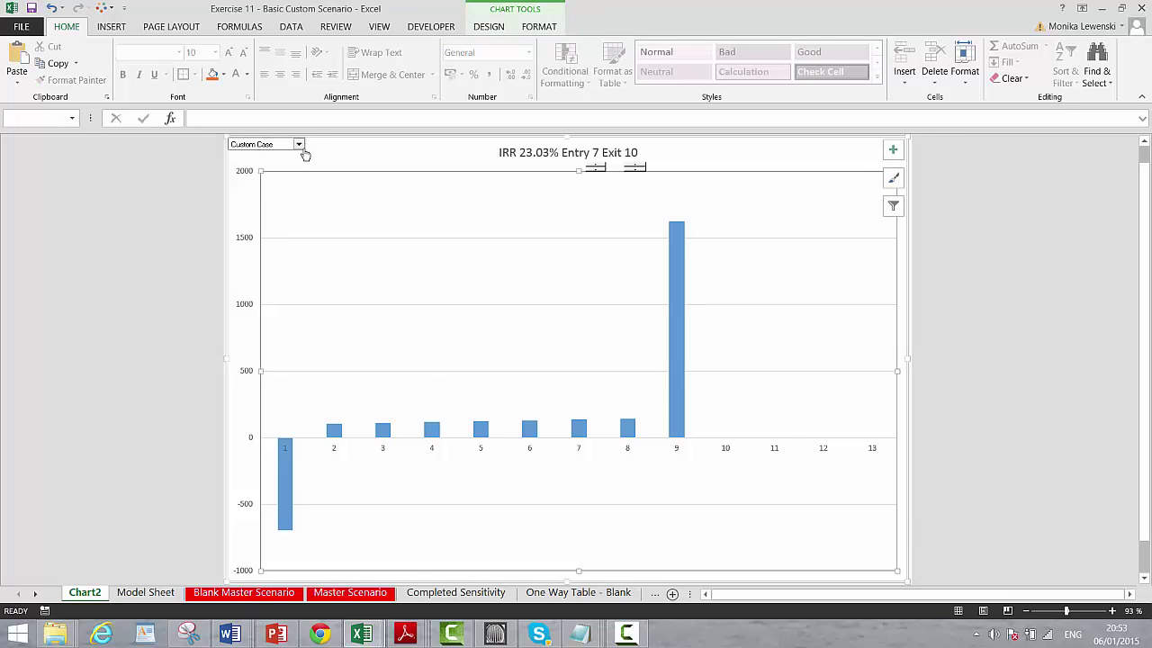
Test the scenario drop-down on the chart sheet by choosing Base Case, Low Case and High Case, ending on Exit Low Case
click(299, 146)
key(Up)
key(Up)
key(Up)
key(Up)
key(Up)
key(Up)
key(Up)
key(Up)
key(Up)
key(Up)
key(Up)
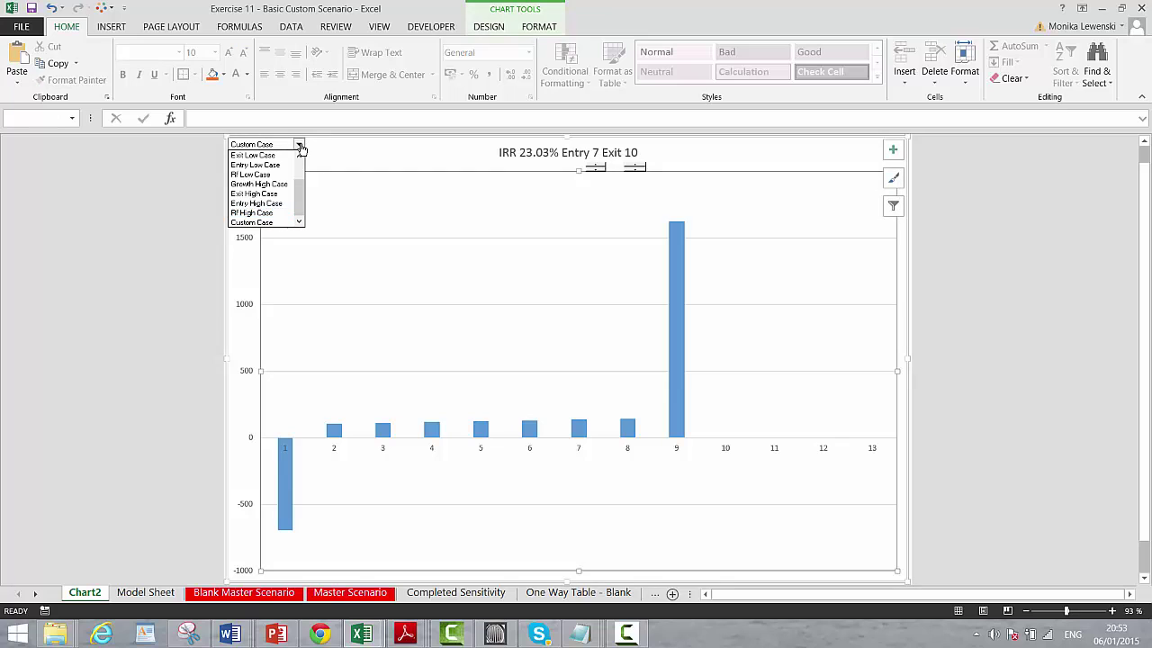
key(Return)
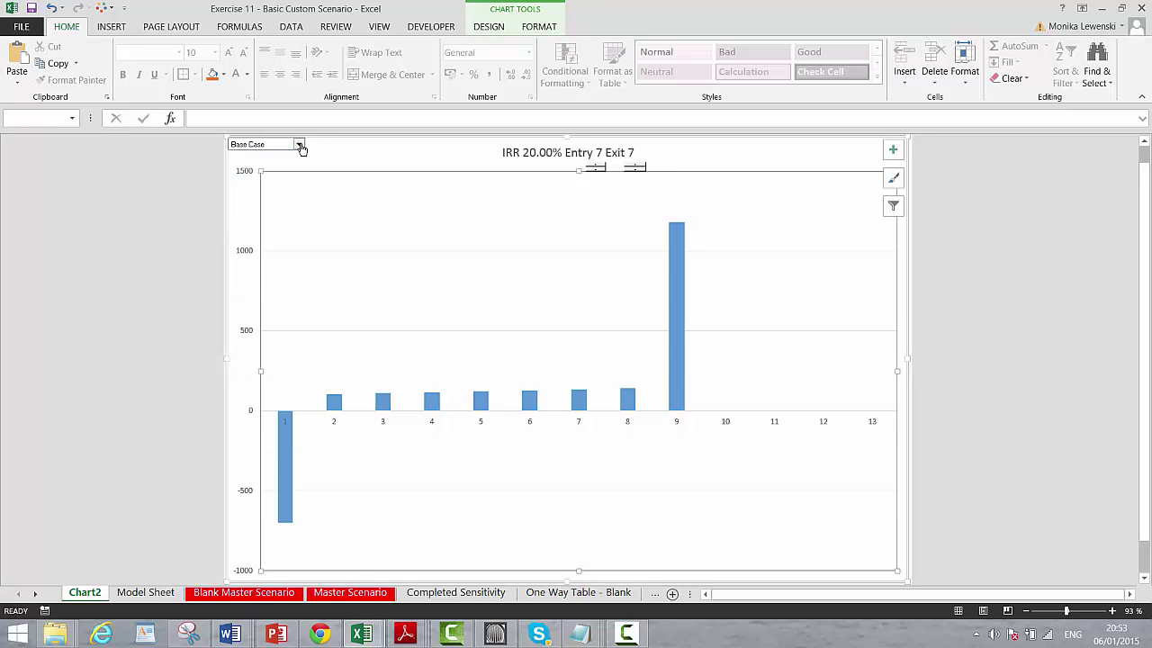
click(299, 146)
key(Down)
key(Return)
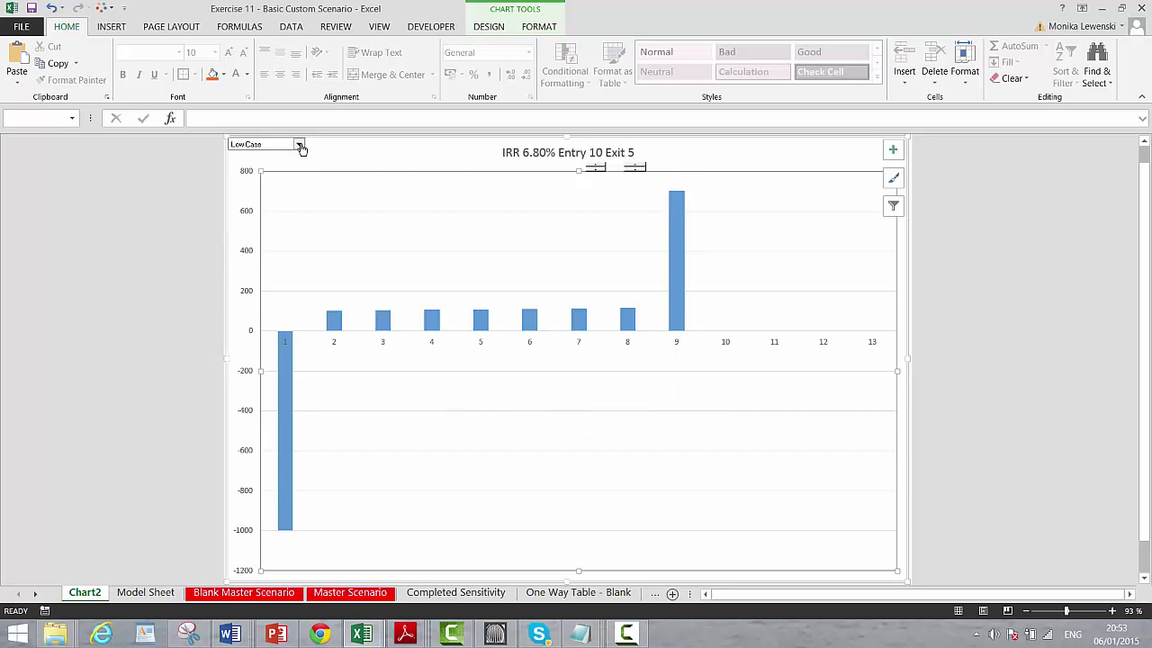
click(300, 145)
key(Down)
key(Return)
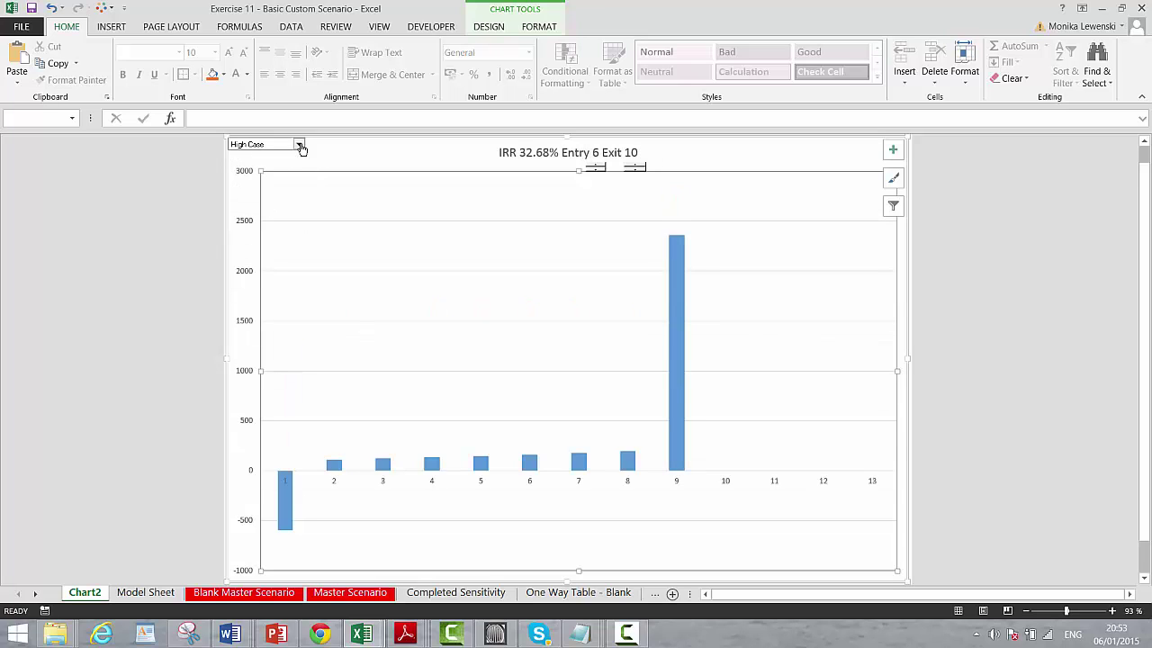
click(299, 146)
key(Down)
key(Down)
key(Return)
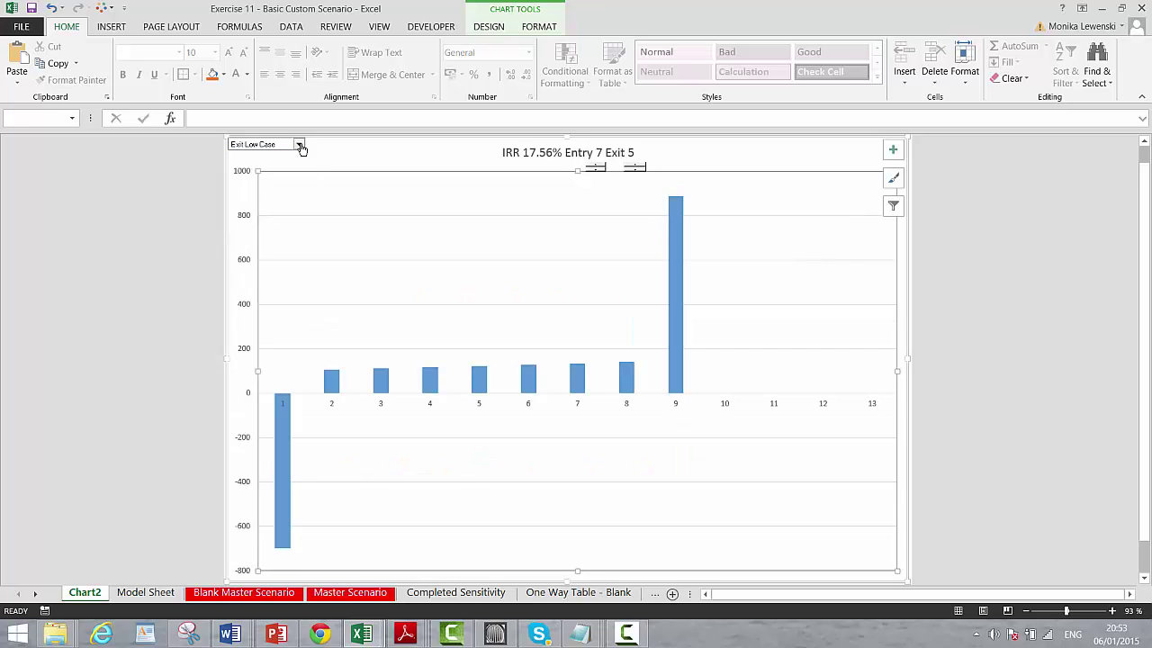
click(368, 158)
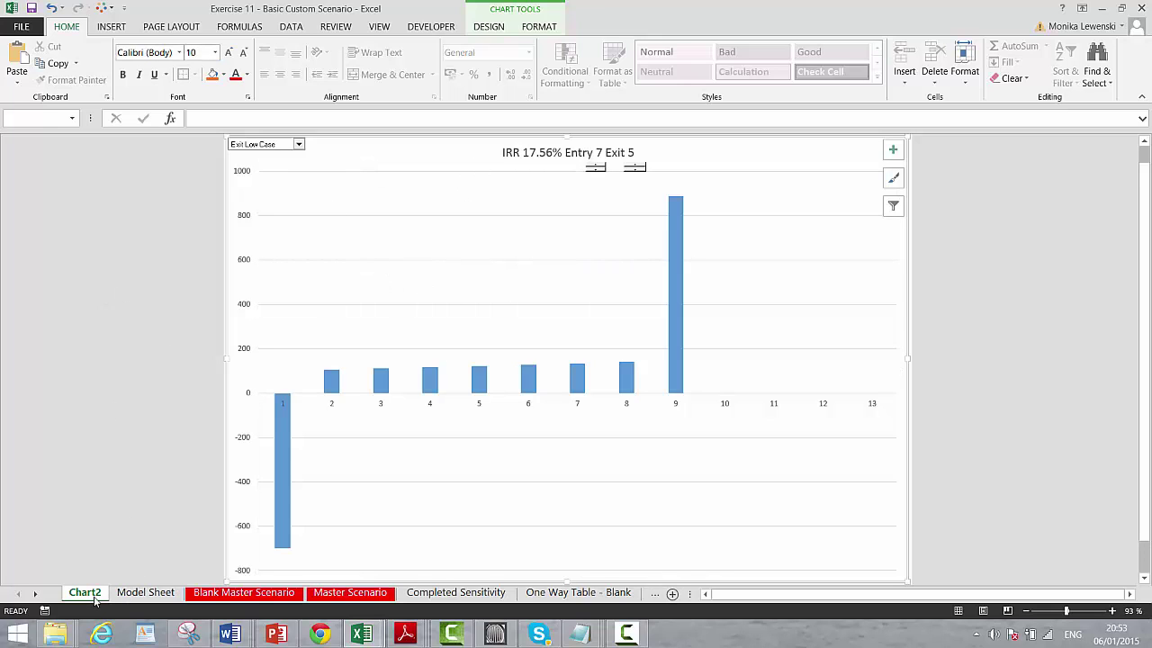
Rename the chart sheet to Cash Flow and move it directly after the Master Scenario sheet
click(135, 593)
text(Cash)
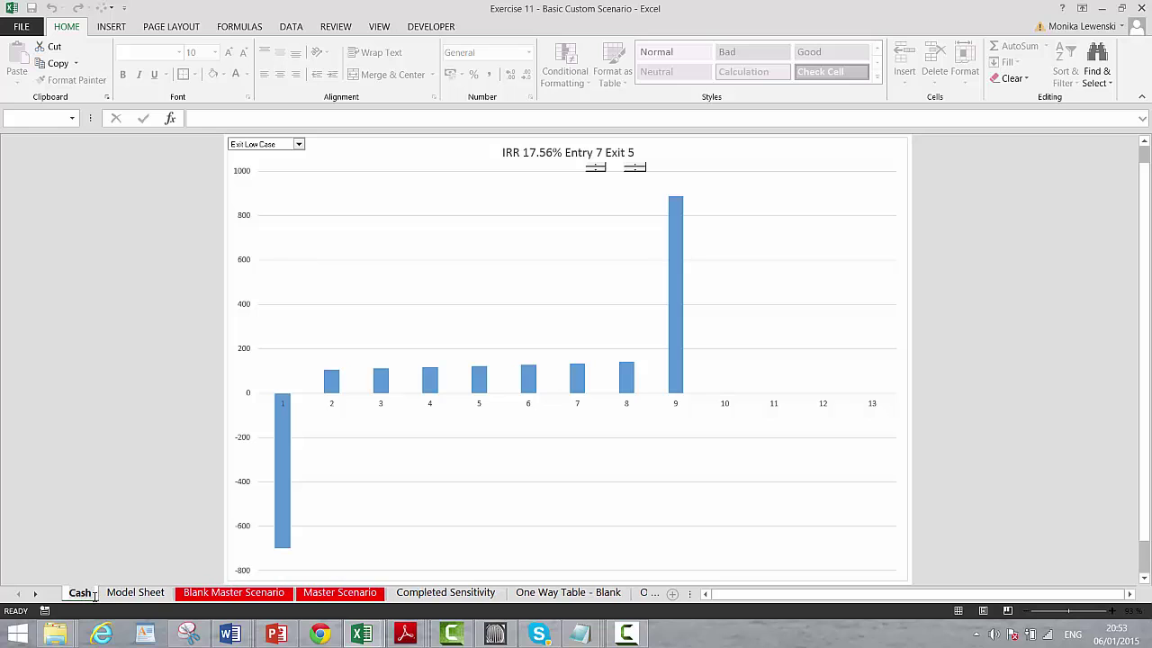
text( Flow)
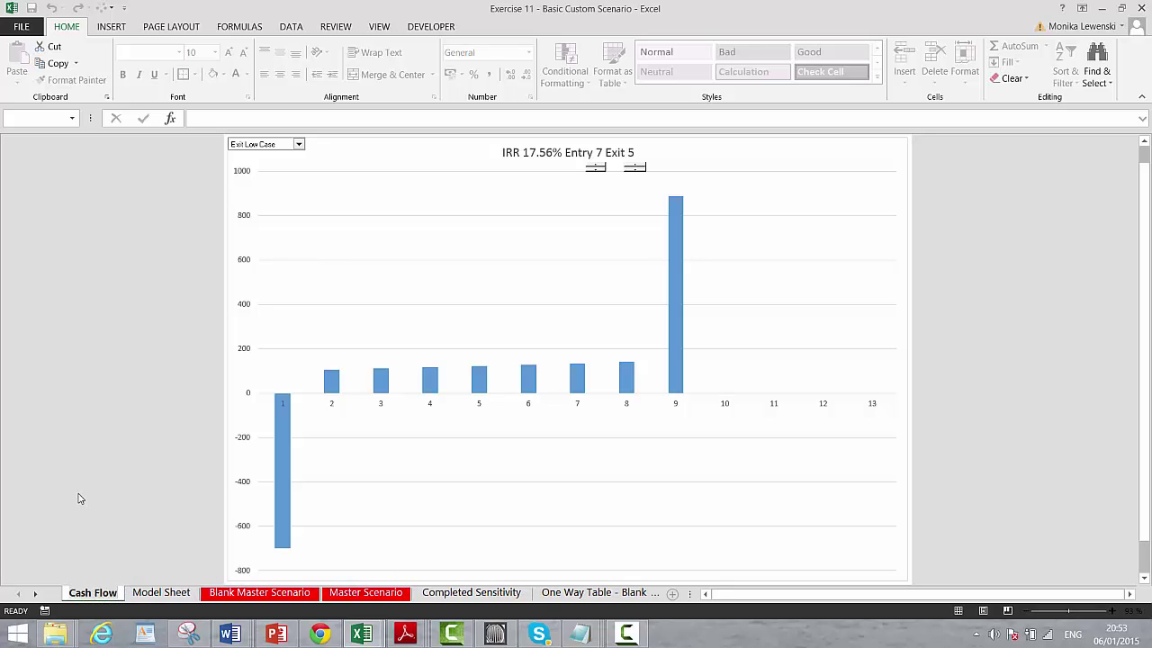
key(Return)
mouse_move(90, 599)
mouse_down()
mouse_move(376, 583)
mouse_move(530, 590)
mouse_move(426, 596)
mouse_up()
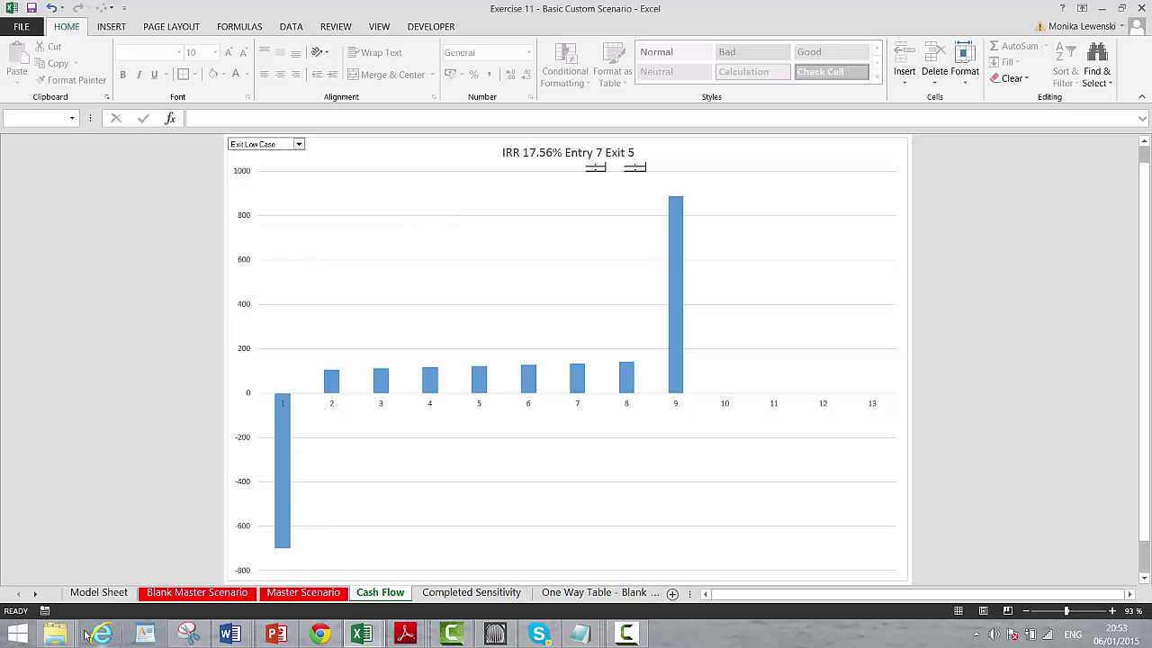
click(106, 596)
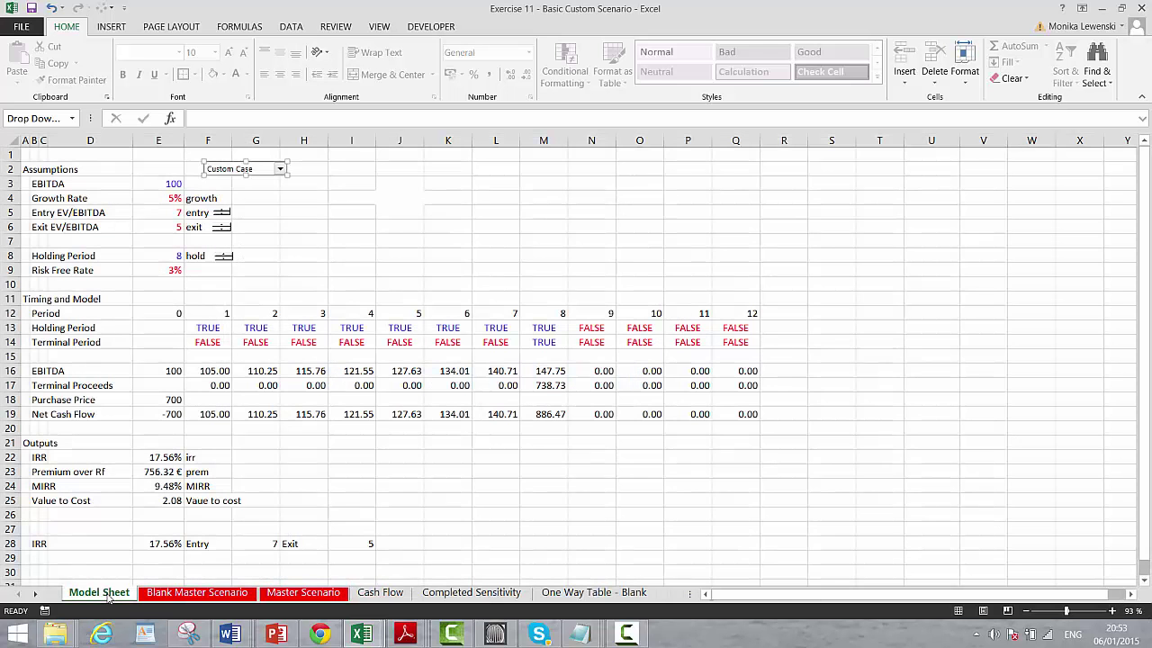
click(628, 224)
text(www.fin)
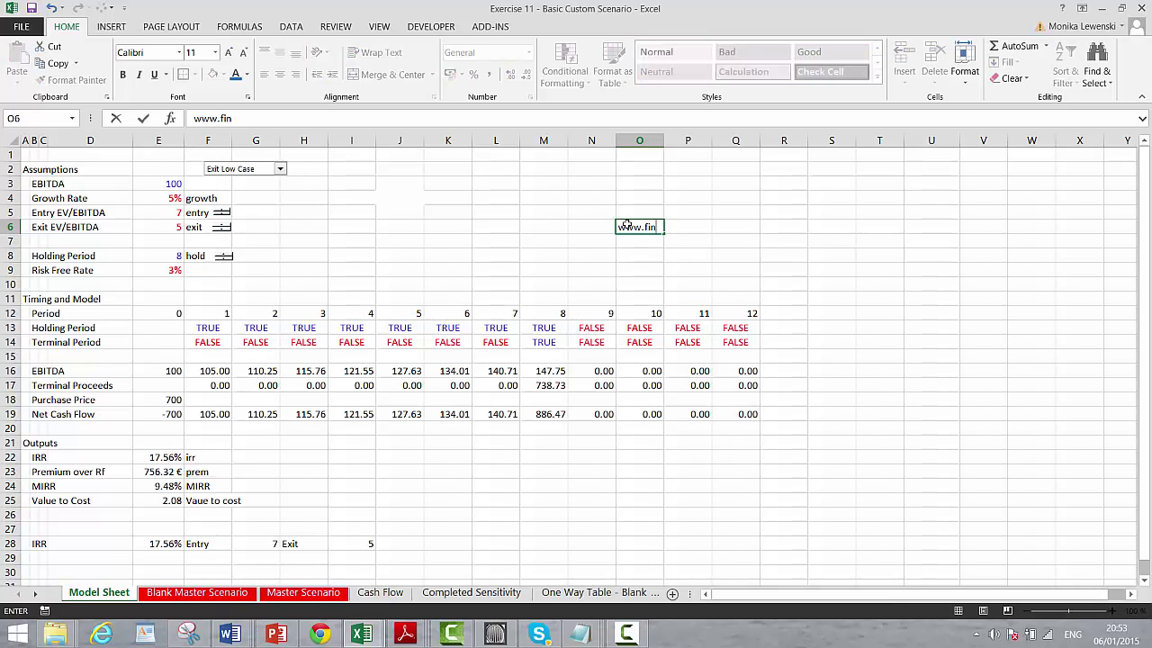
text(anceenergyinstitute.)
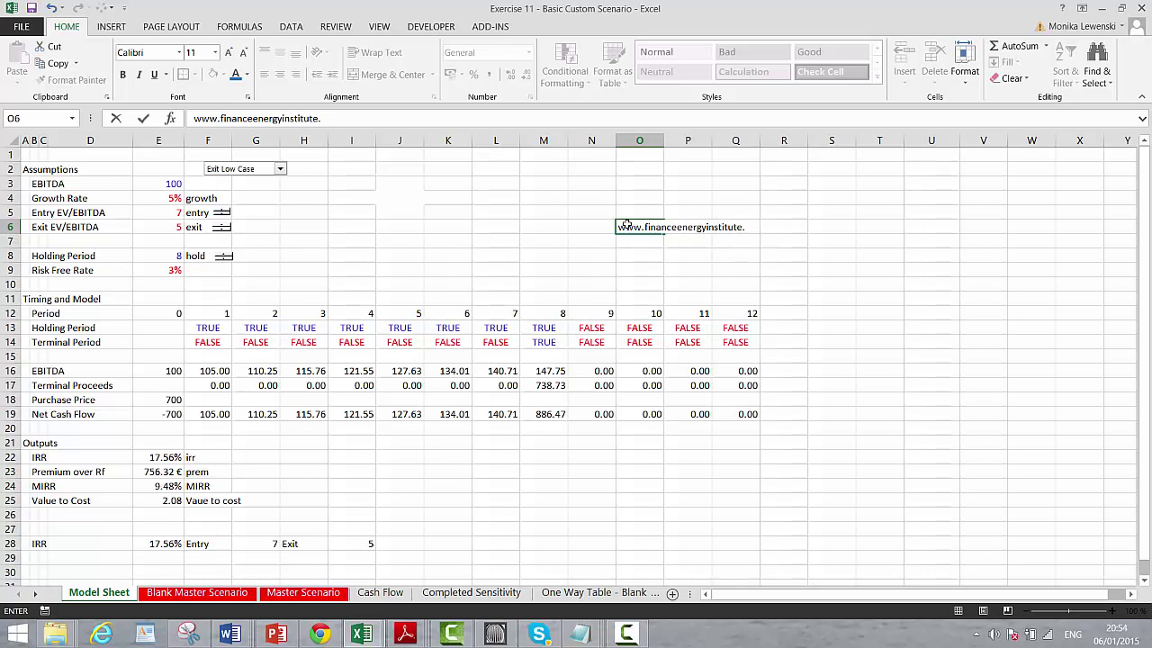
text(m)
key(ctrl+Return)
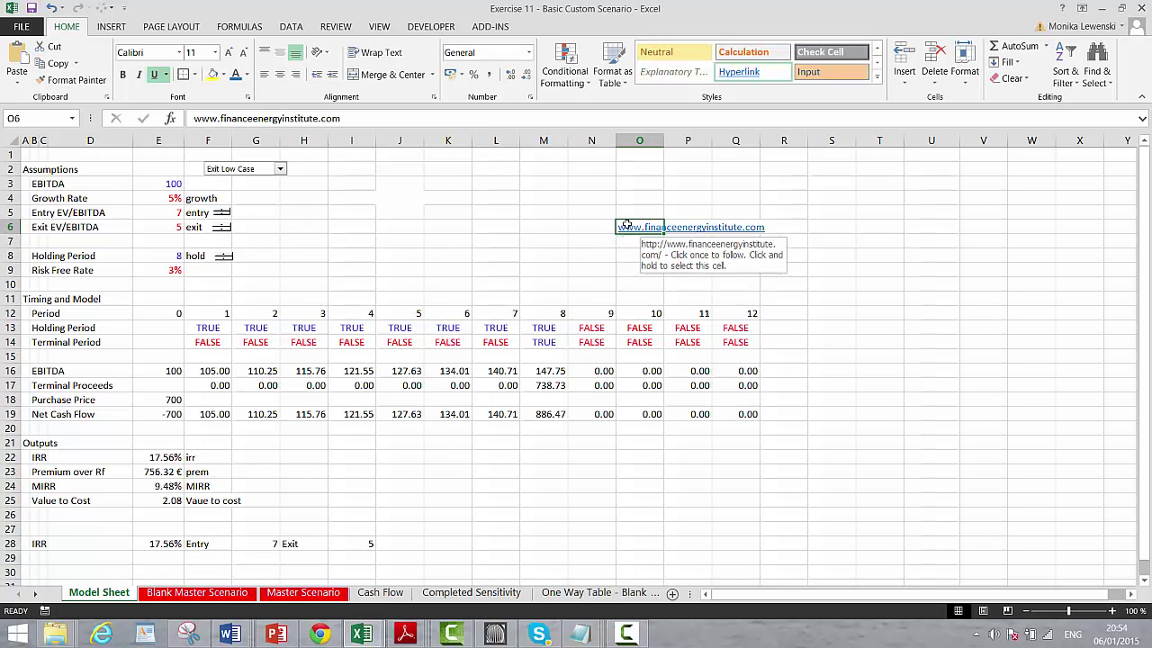
key(Delete)
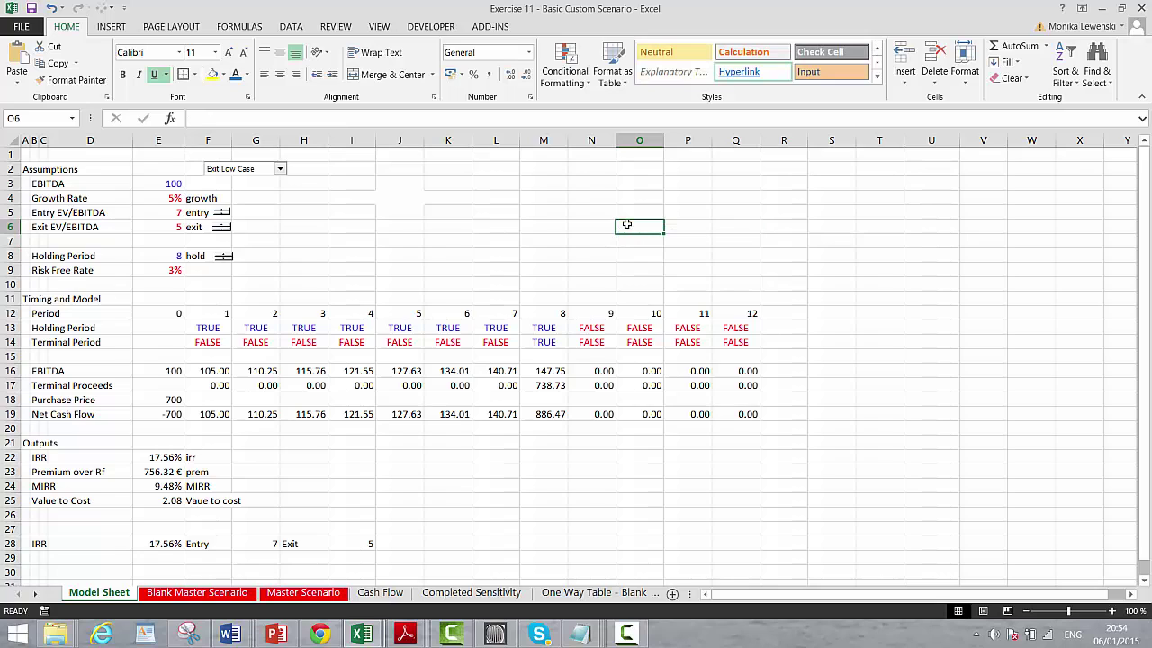